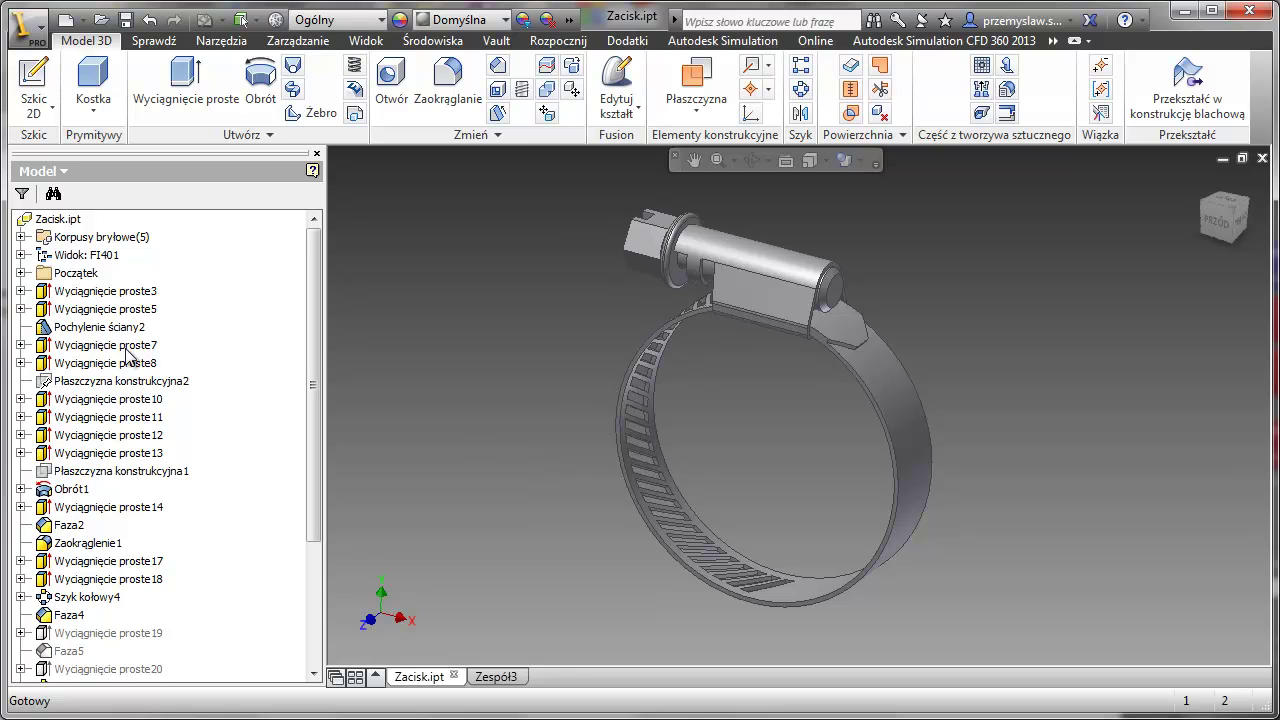
Step: Find the band extrusion Wyciągnięcie proste17 and copy its sketch Szkic21
{"action": "left_click_drag", "start_coordinate": [319, 357], "coordinate": [310, 530]}
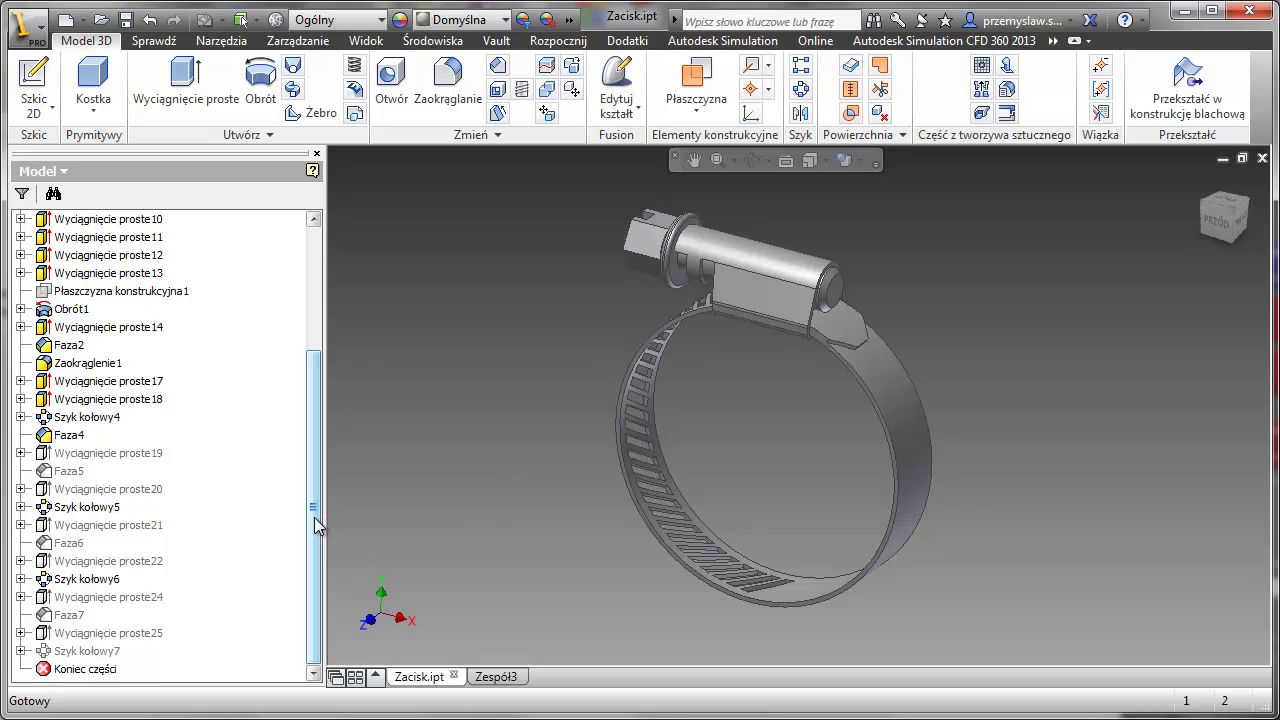
{"action": "mouse_move", "coordinate": [314, 517]}
{"action": "left_mouse_down"}
{"action": "mouse_move", "coordinate": [314, 452]}
{"action": "mouse_move", "coordinate": [314, 541]}
{"action": "left_mouse_up"}
{"action": "left_click", "coordinate": [68, 383]}
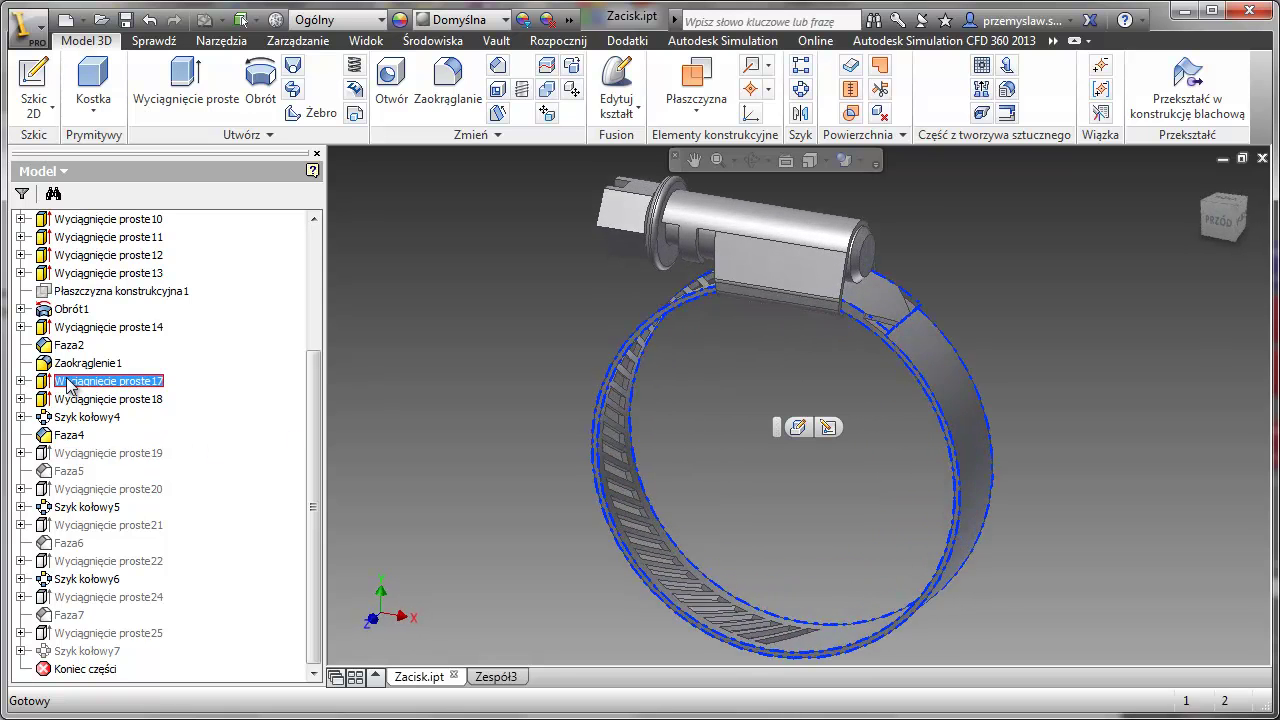
{"action": "left_click", "coordinate": [67, 435]}
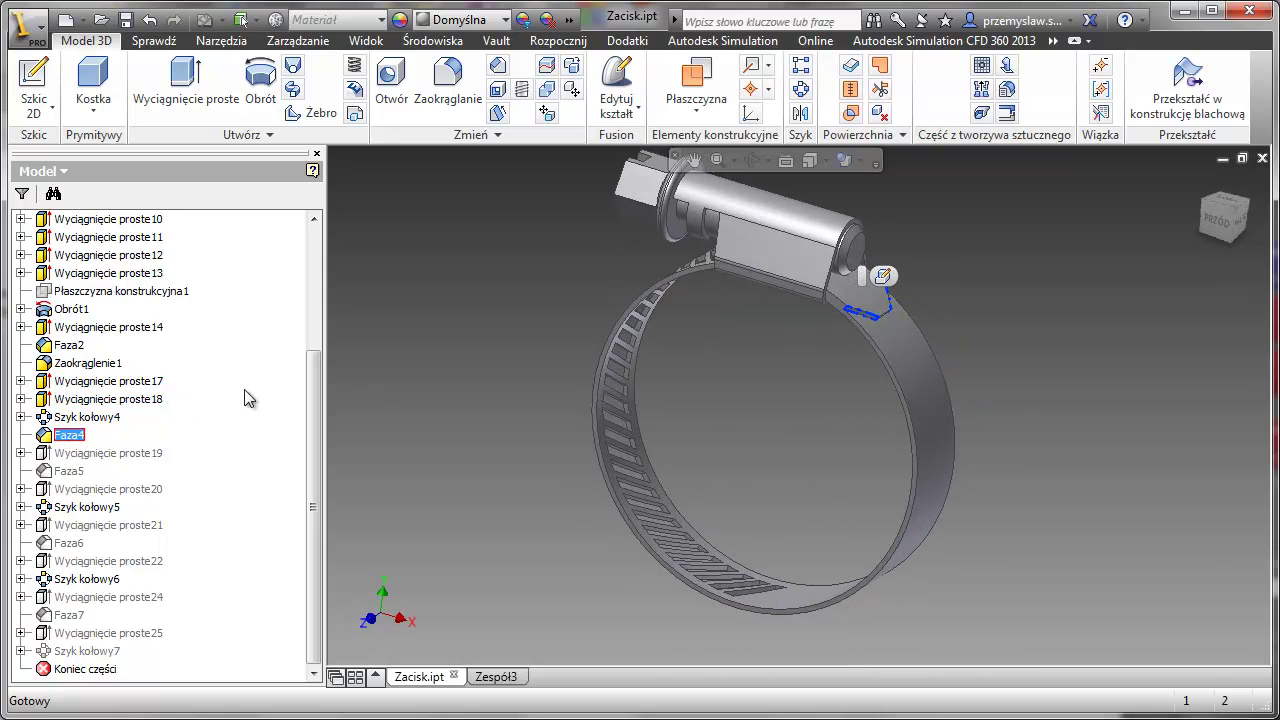
{"action": "left_click", "coordinate": [441, 331]}
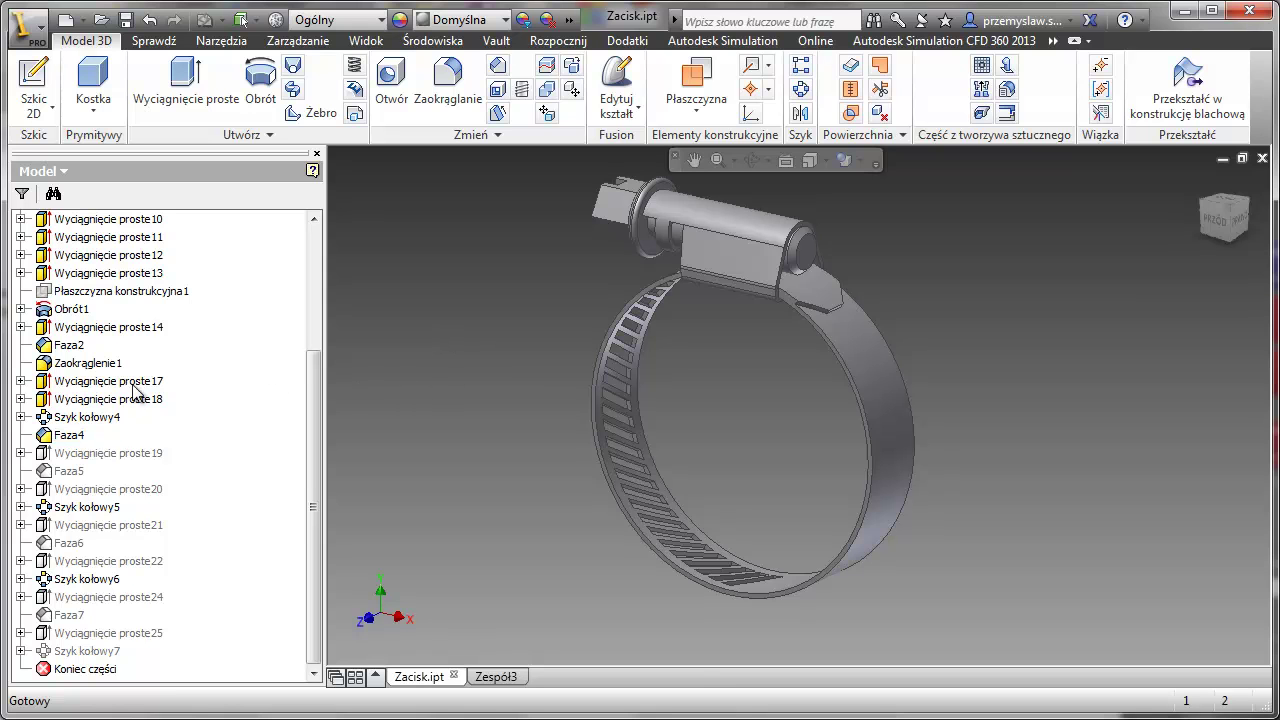
{"action": "left_click", "coordinate": [21, 381]}
{"action": "left_click", "coordinate": [66, 400]}
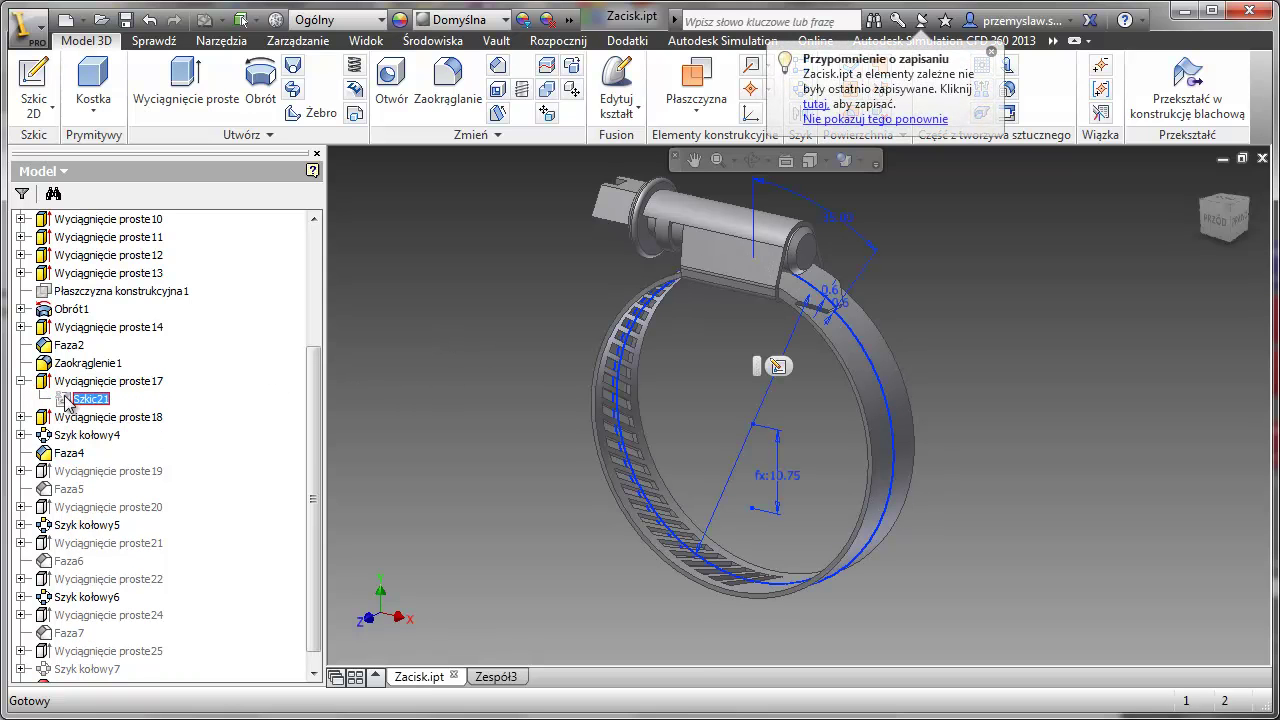
{"action": "right_click", "coordinate": [66, 400]}
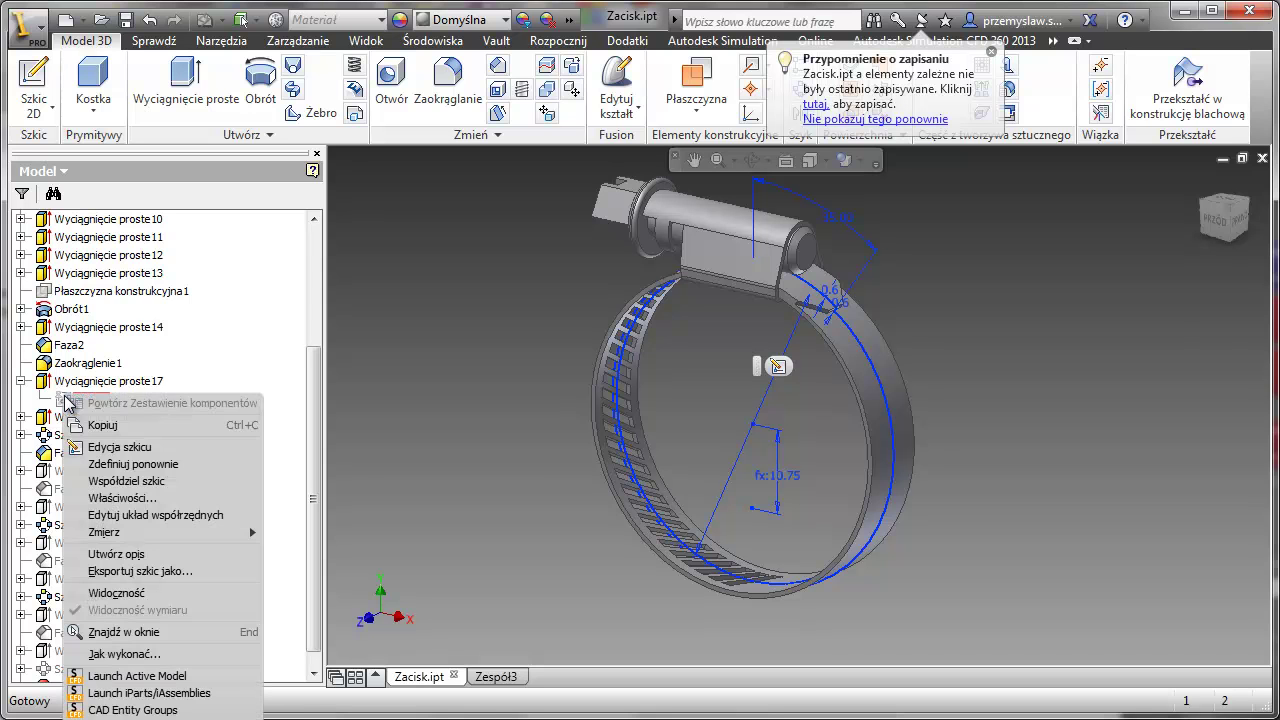
{"action": "left_click", "coordinate": [85, 428]}
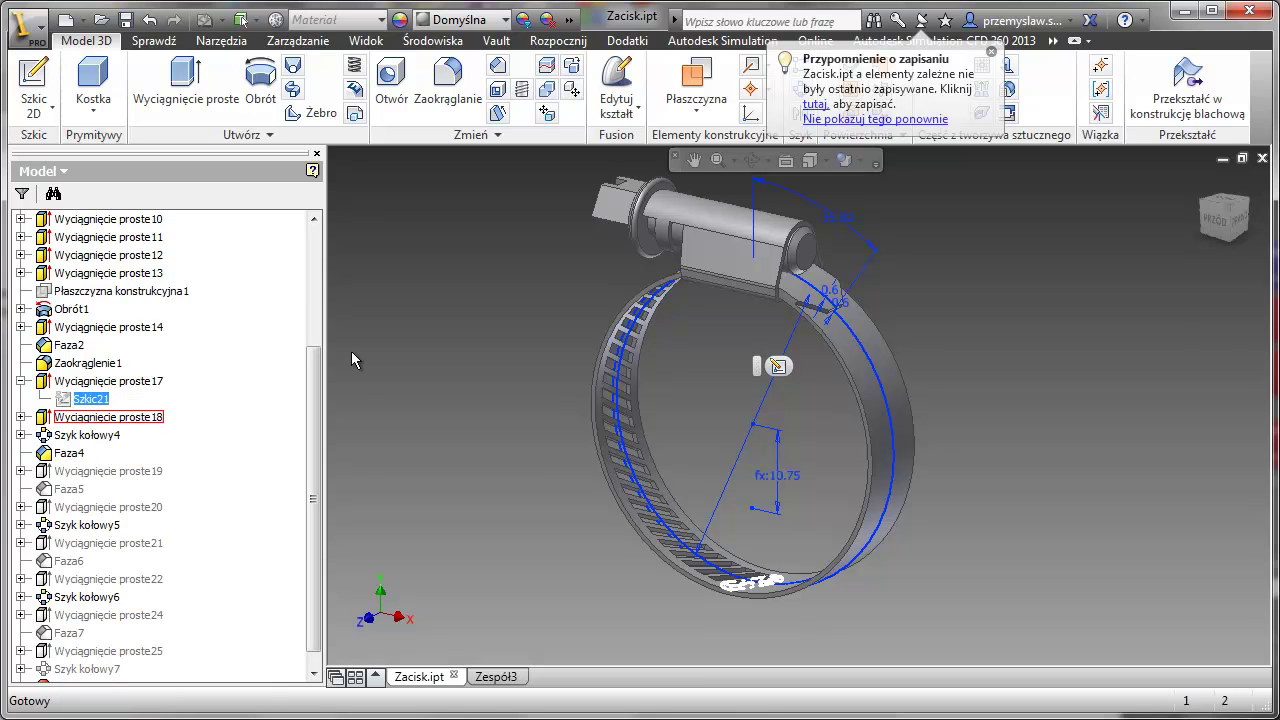
Step: Create a new 2D sketch on the origin XY plane and paste the copied band sketch into it
{"action": "key", "text": "Down"}
{"action": "left_click_drag", "start_coordinate": [318, 386], "coordinate": [318, 268]}
{"action": "left_click", "coordinate": [21, 273]}
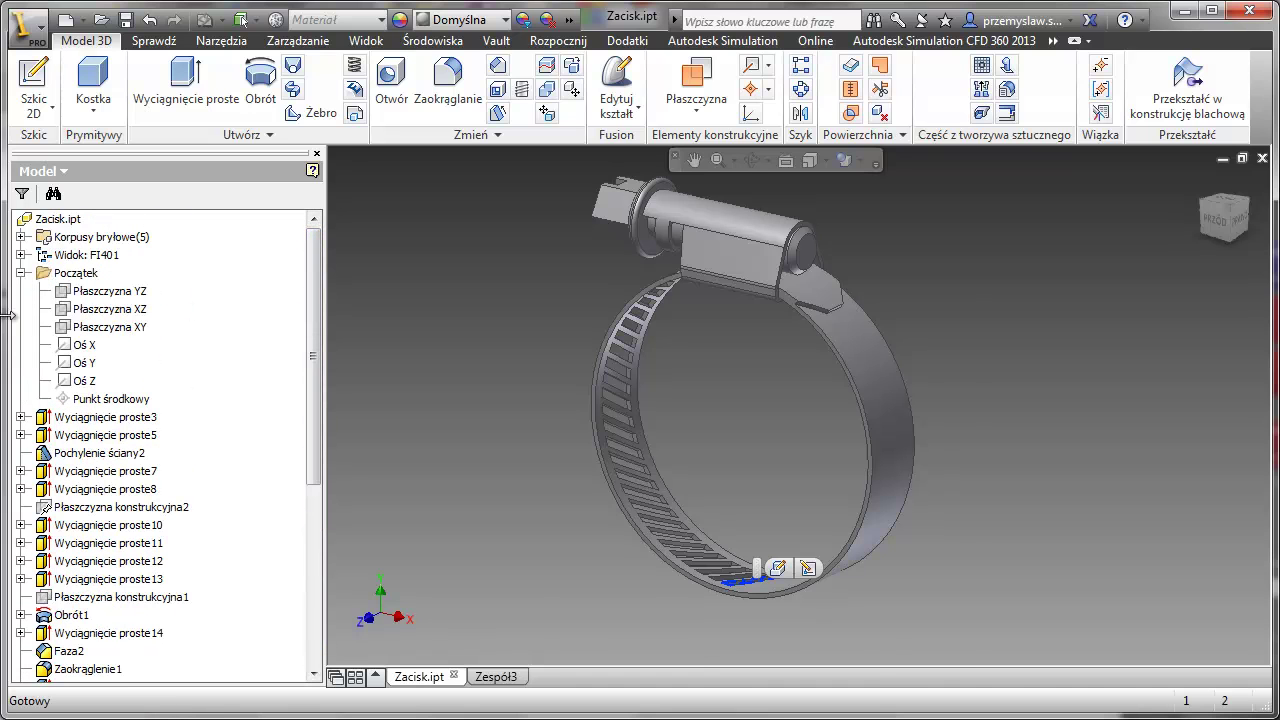
{"action": "left_click", "coordinate": [108, 327]}
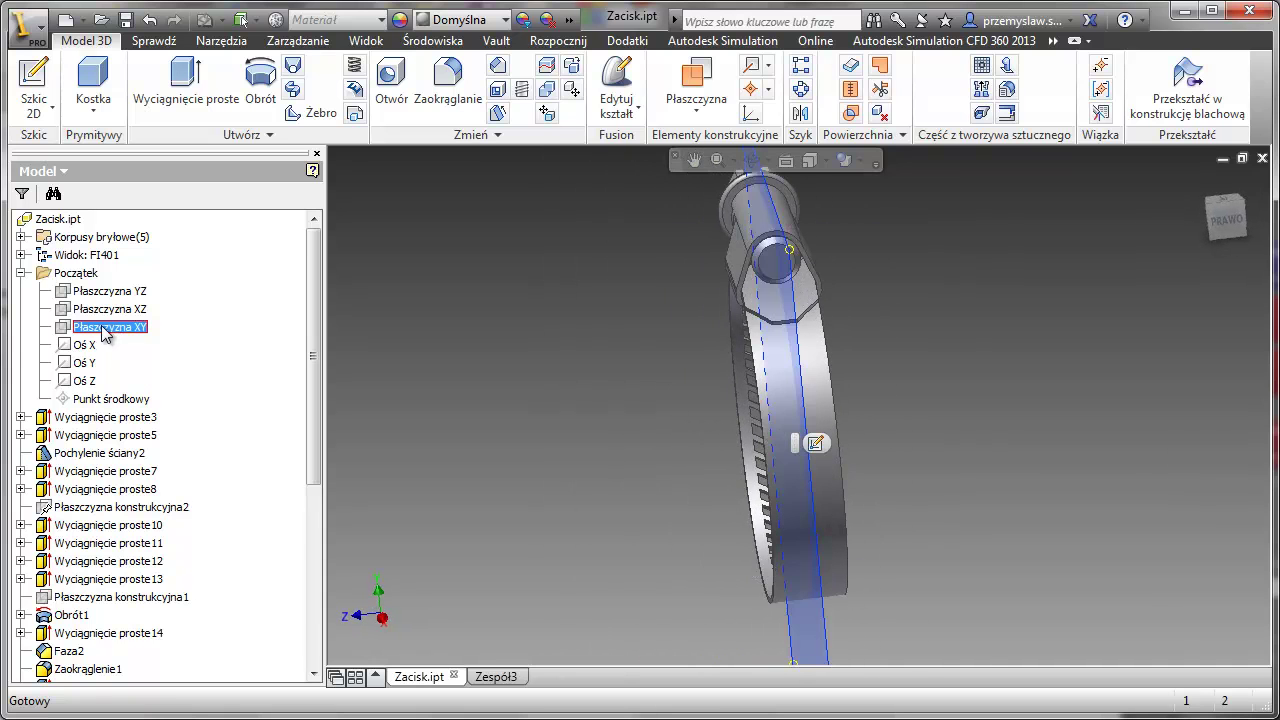
{"action": "key", "text": "Page_Up"}
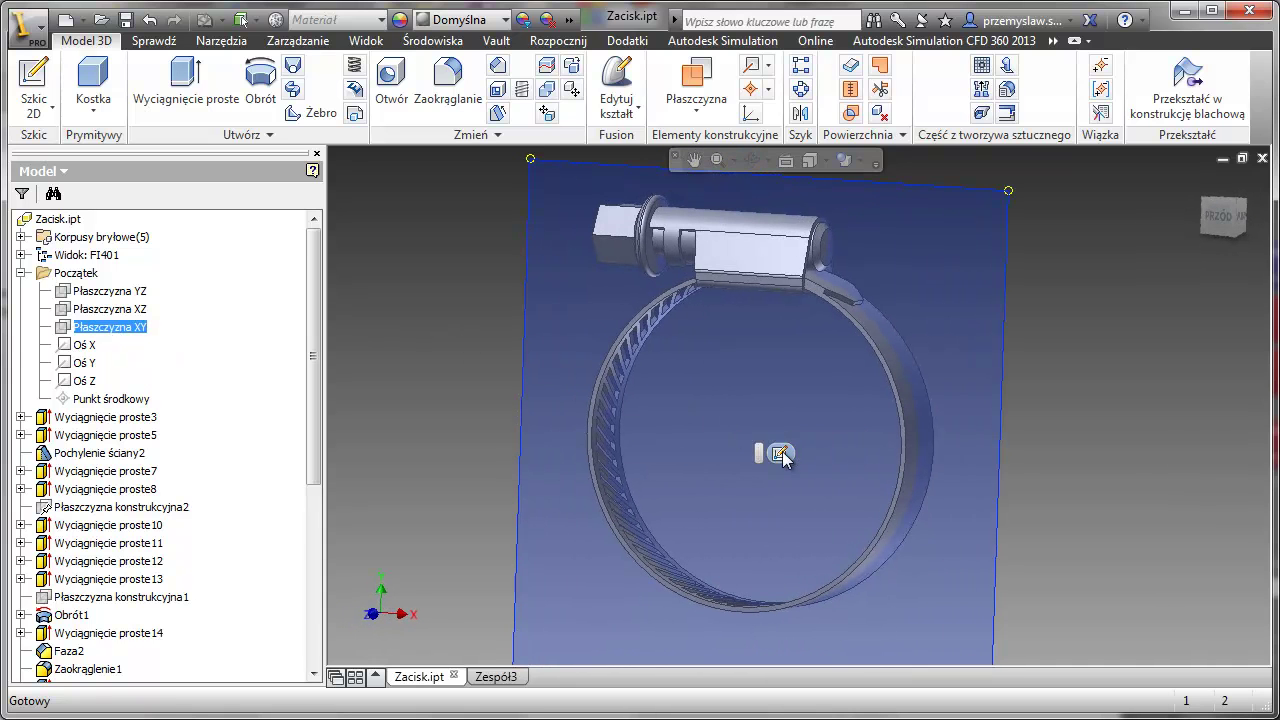
{"action": "left_click", "coordinate": [781, 454]}
{"action": "right_click", "coordinate": [784, 398]}
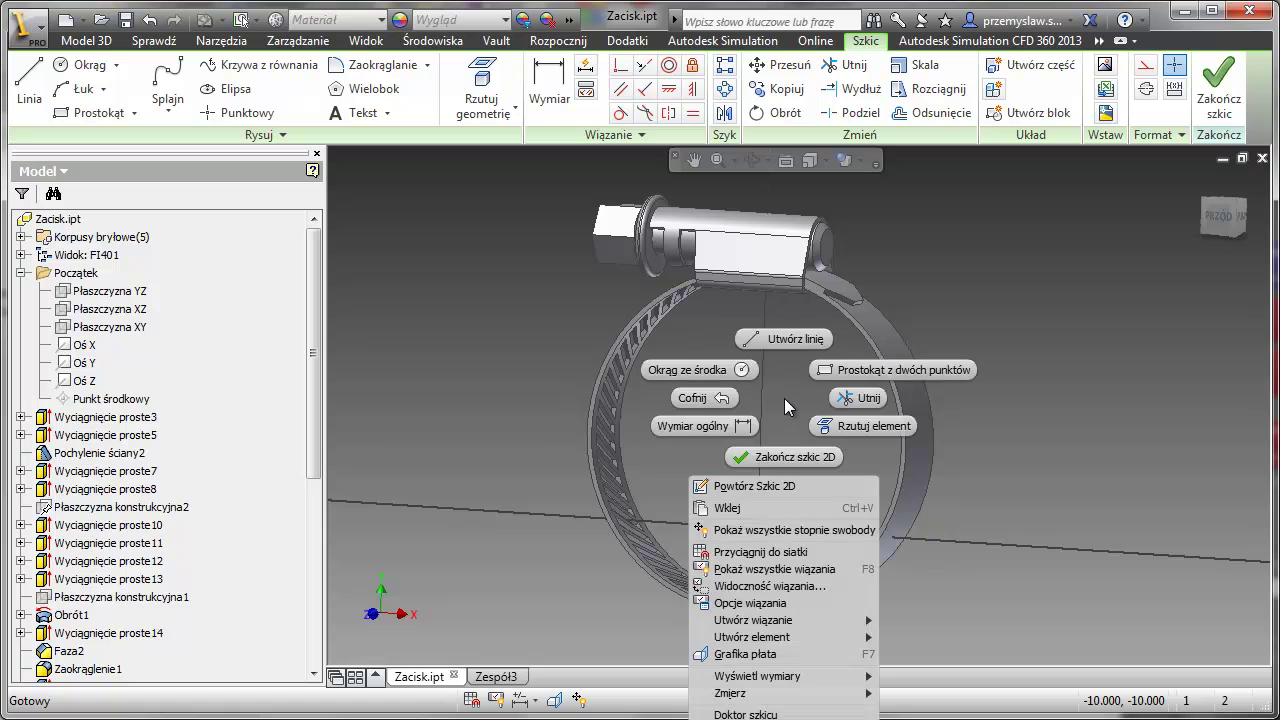
{"action": "left_click", "coordinate": [740, 508]}
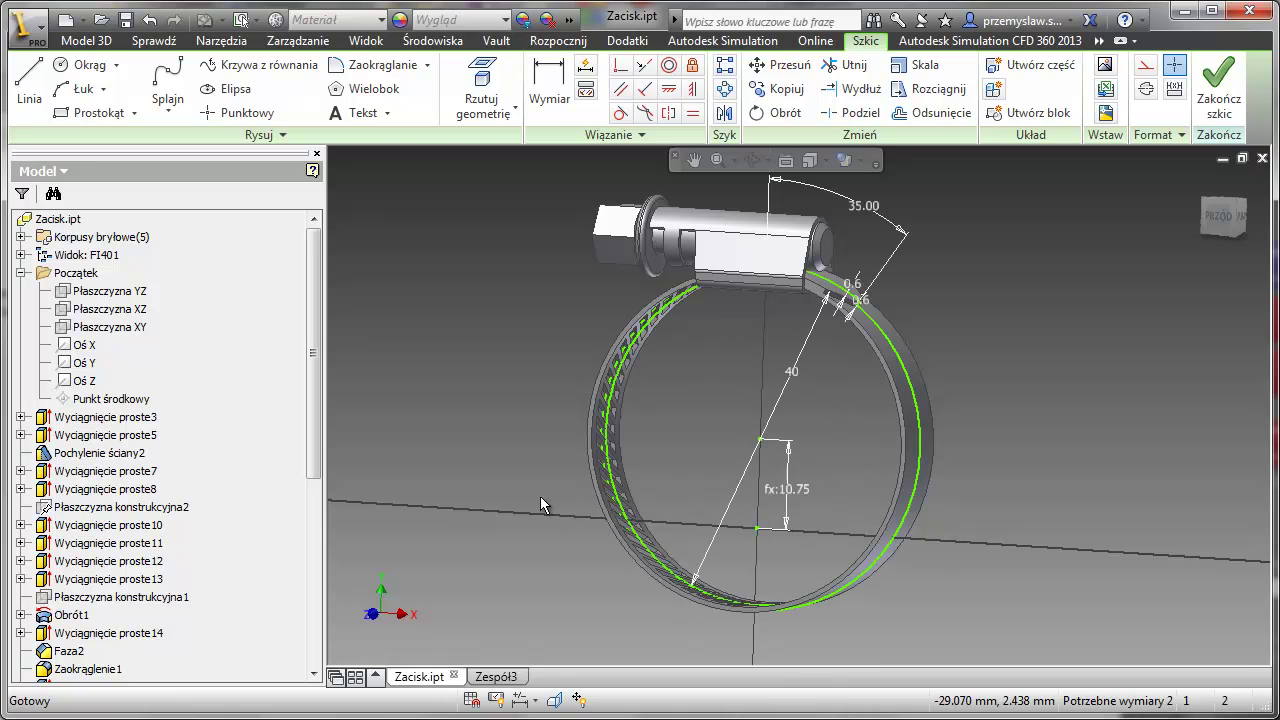
Step: Make the pasted sketch's lower reference point coincident with the sketch origin
{"action": "left_click", "coordinate": [1231, 226]}
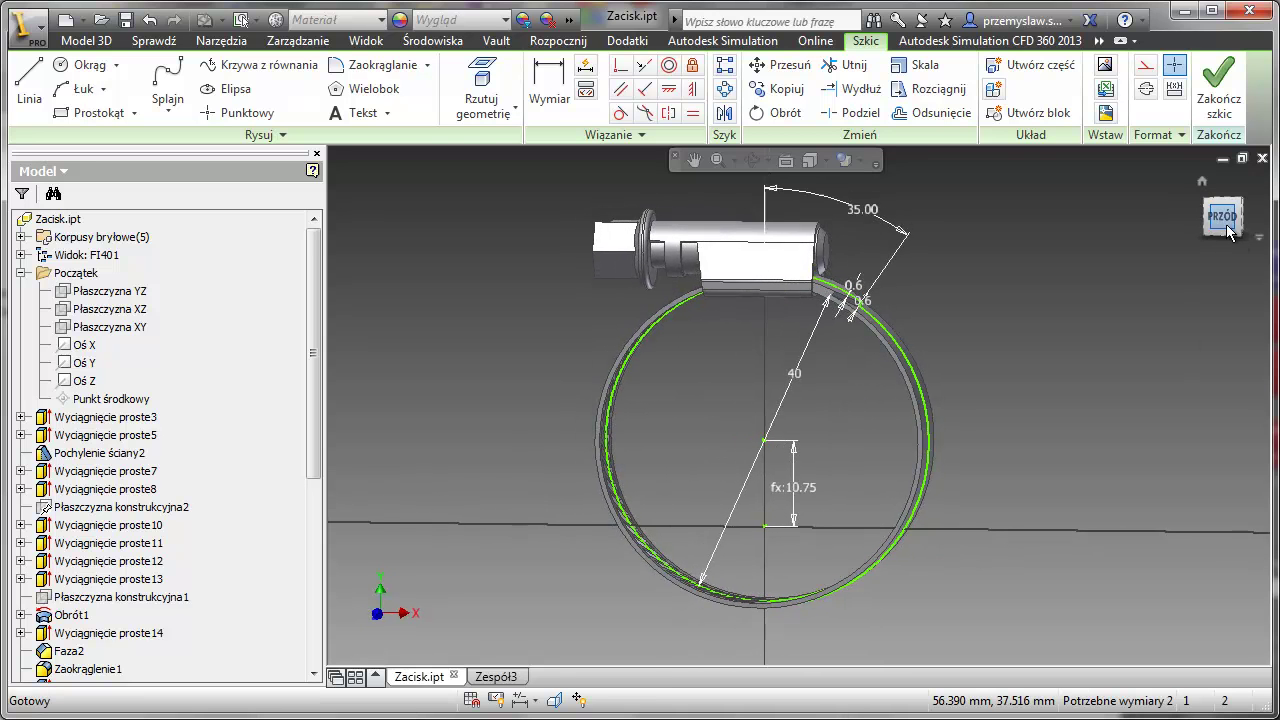
{"action": "scroll", "coordinate": [844, 449], "scroll_direction": "down", "scroll_amount": 5}
{"action": "scroll", "coordinate": [842, 438], "scroll_direction": "up", "scroll_amount": 2}
{"action": "middle_click_drag", "start_coordinate": [842, 428], "coordinate": [845, 419]}
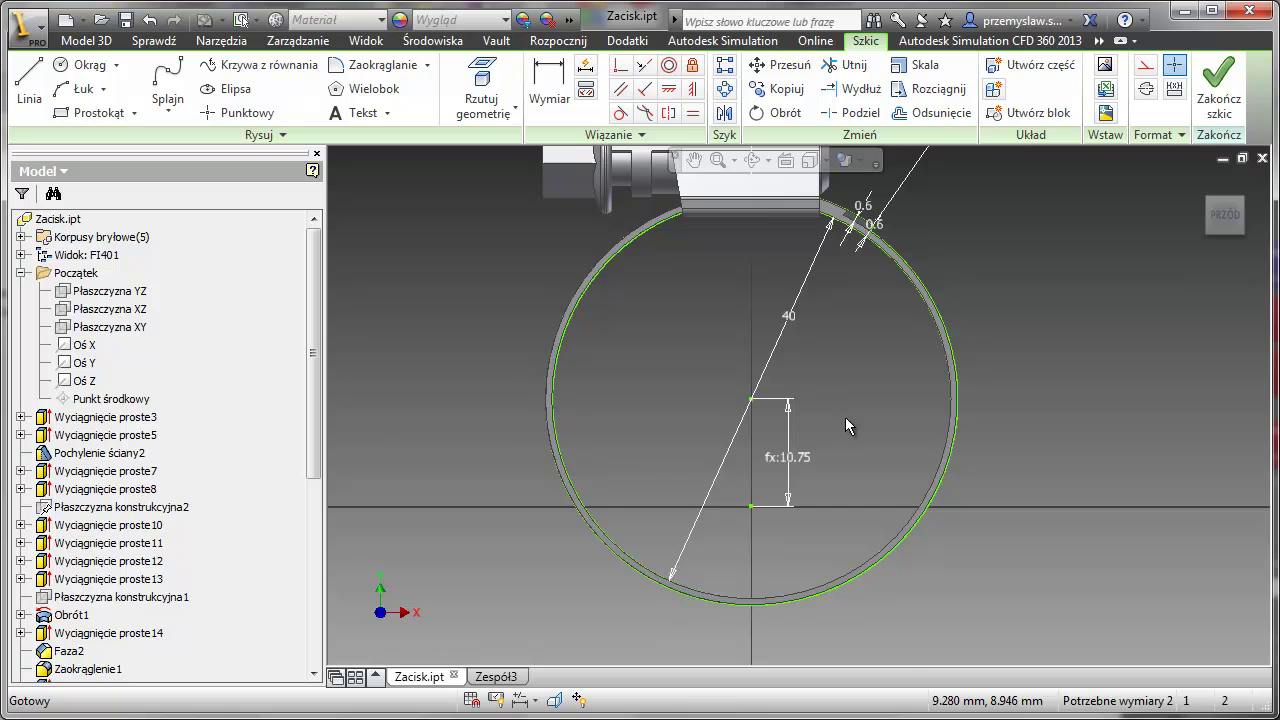
{"action": "left_click", "coordinate": [620, 64]}
{"action": "left_click", "coordinate": [751, 506]}
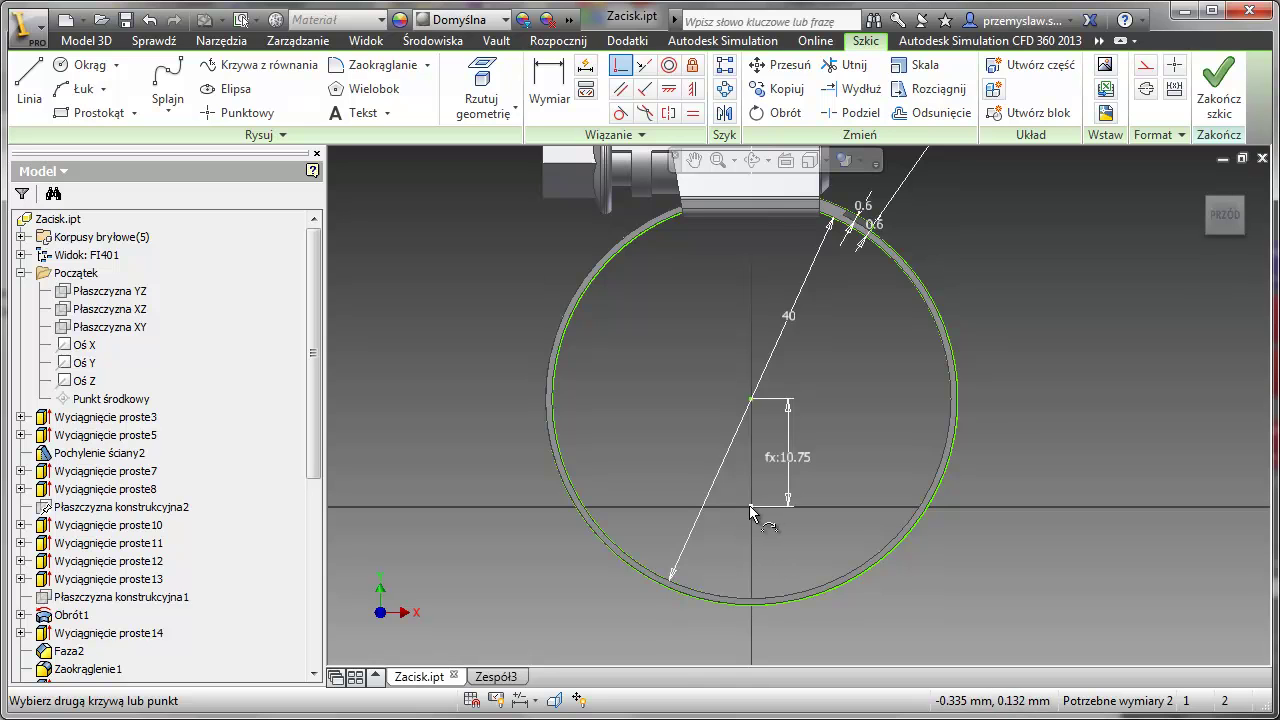
{"action": "left_click", "coordinate": [752, 506]}
{"action": "right_click", "coordinate": [874, 409]}
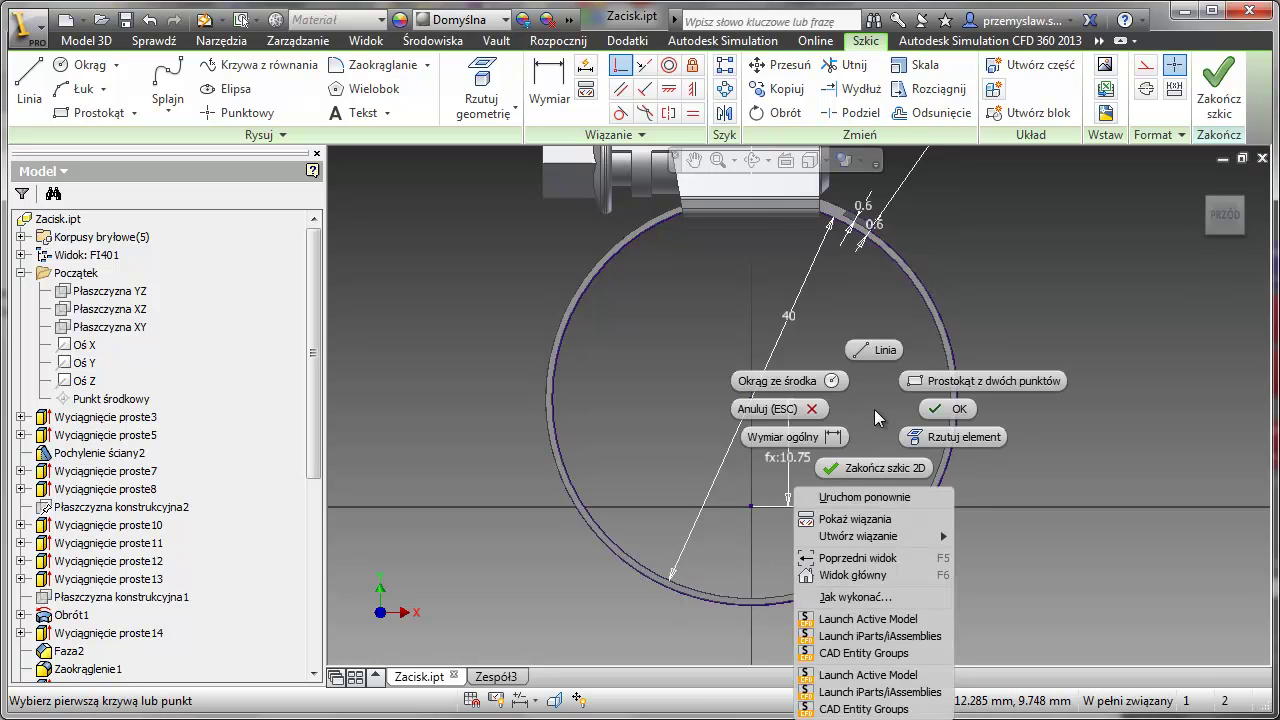
{"action": "left_click", "coordinate": [922, 410]}
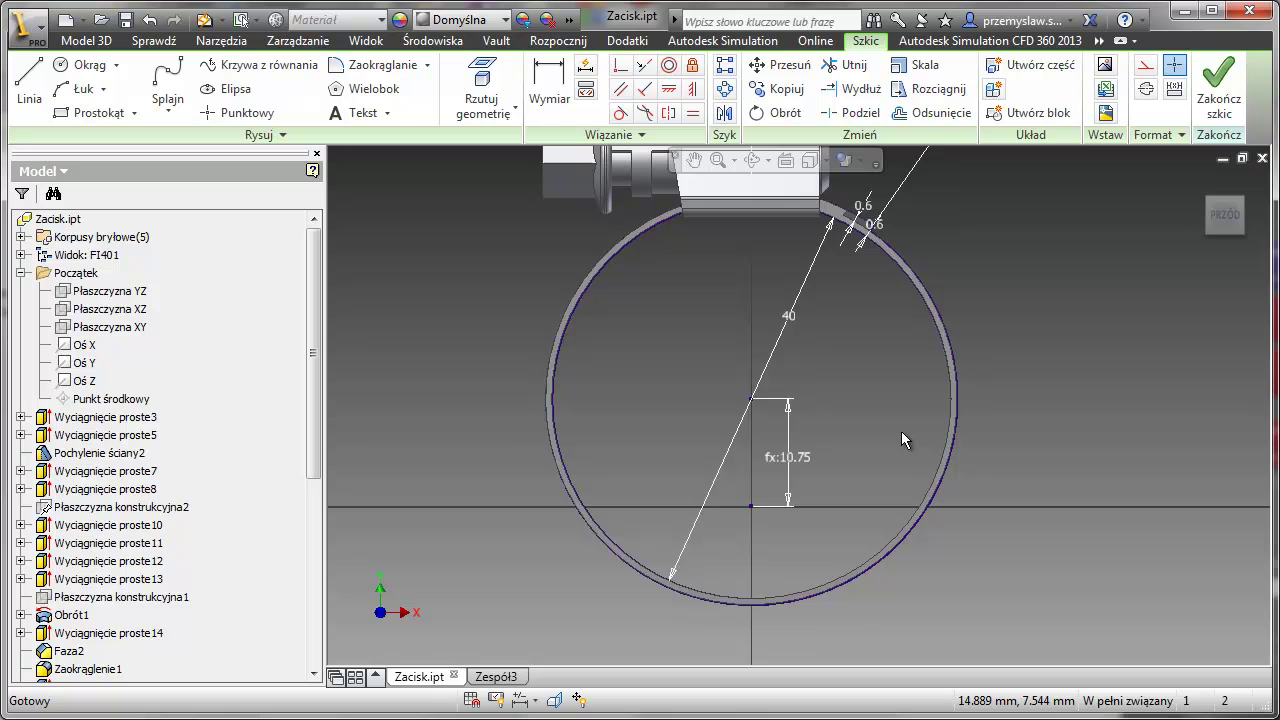
Step: Slice the model graphics at the sketch plane to expose the pasted band profile
{"action": "key", "text": "F7"}
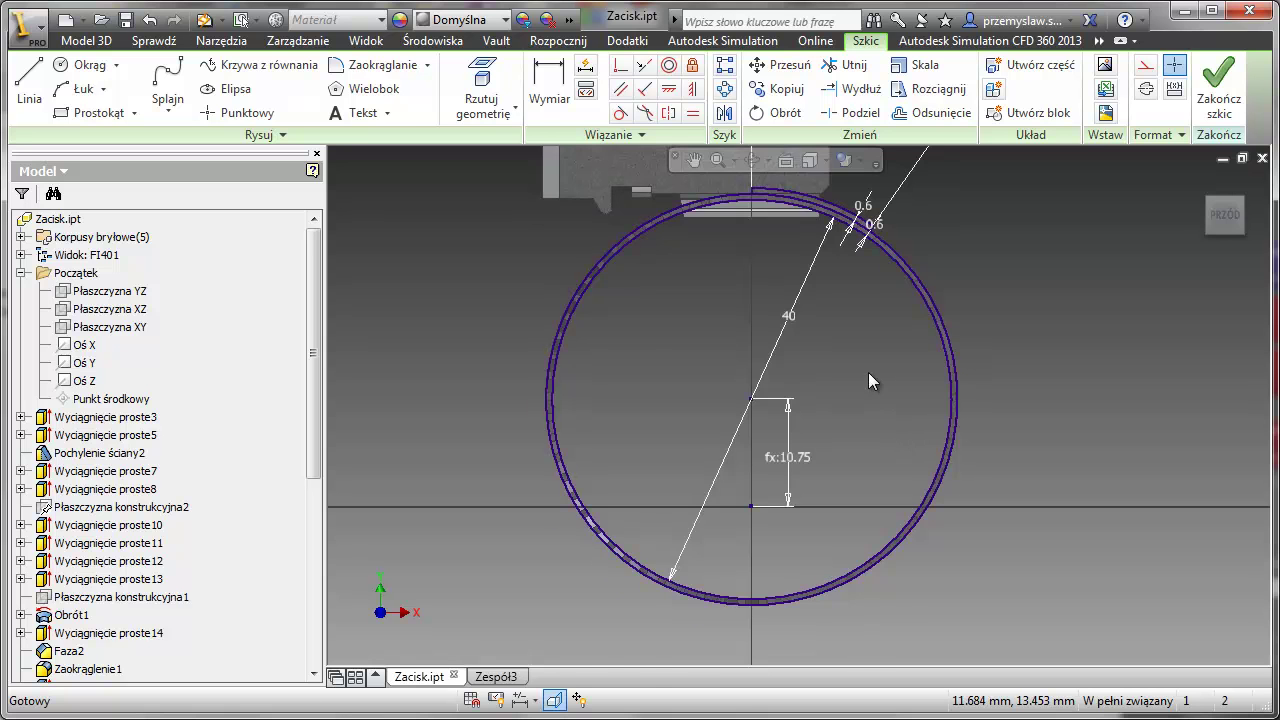
{"action": "middle_click_drag", "start_coordinate": [868, 372], "coordinate": [847, 473]}
{"action": "scroll", "coordinate": [841, 402], "scroll_direction": "up", "scroll_amount": 3}
{"action": "scroll", "coordinate": [841, 402], "scroll_direction": "down", "scroll_amount": 3}
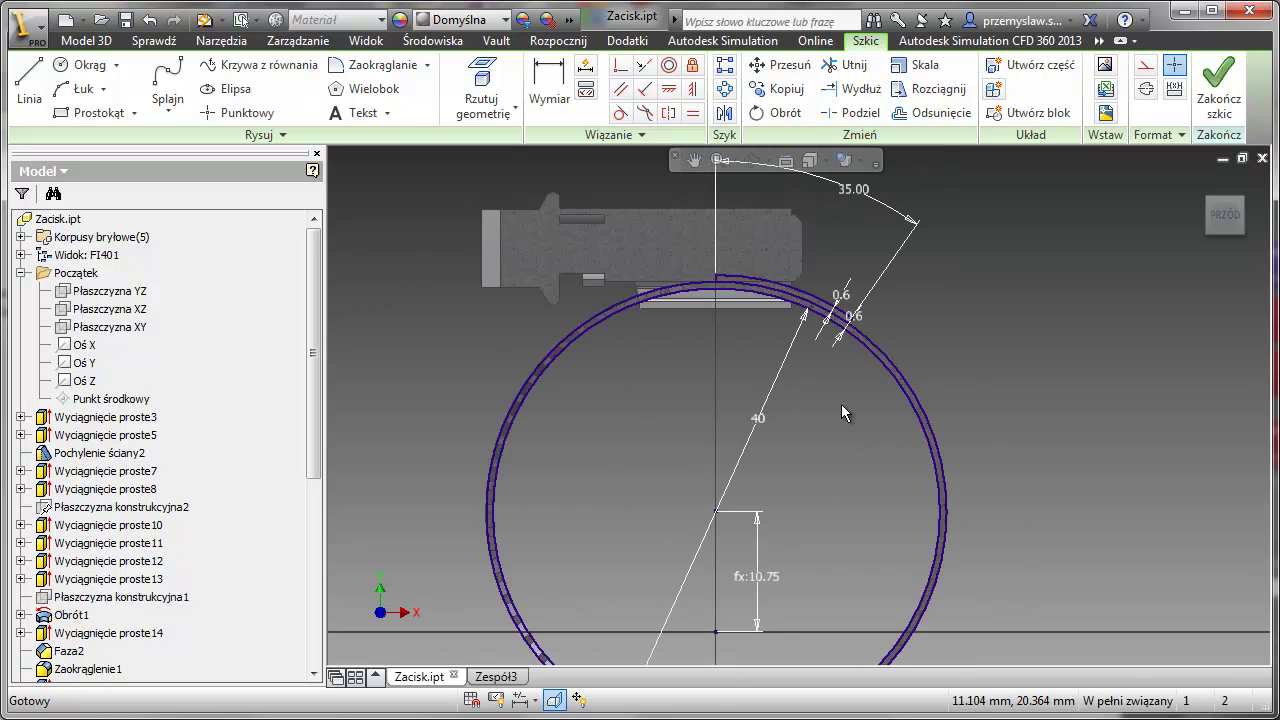
{"action": "scroll", "coordinate": [900, 335], "scroll_direction": "down", "scroll_amount": 2}
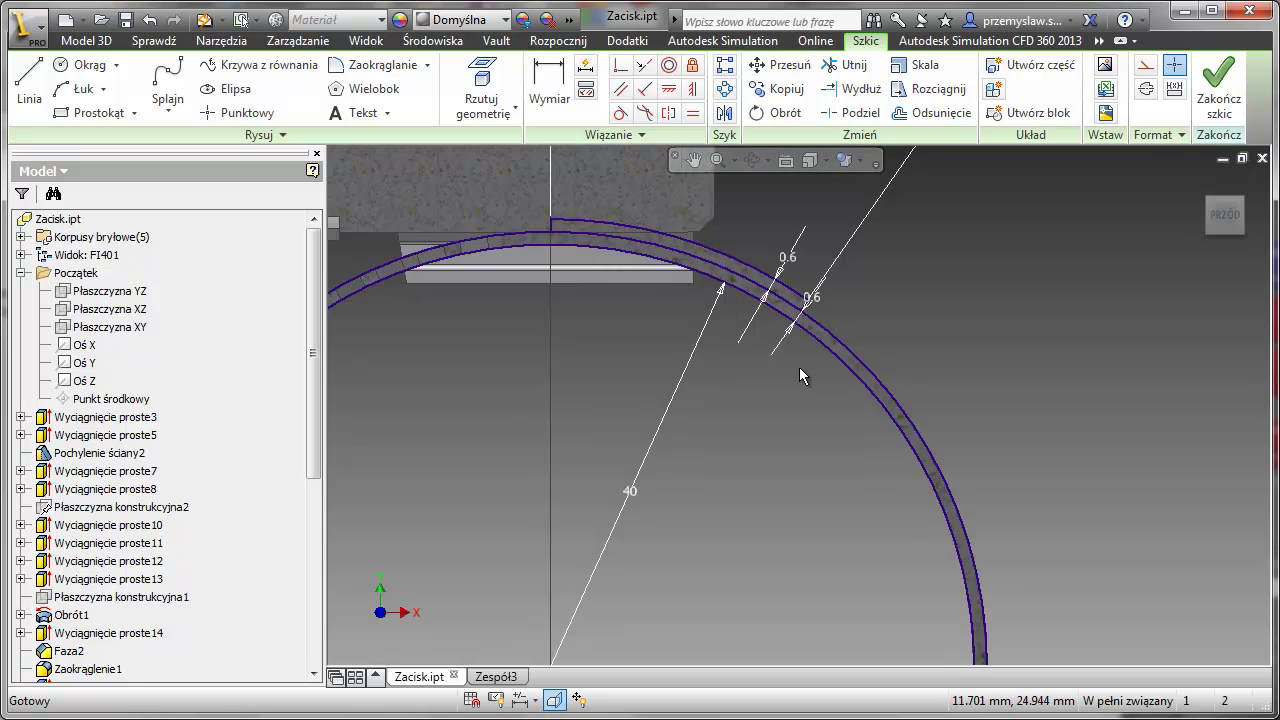
{"action": "scroll", "coordinate": [795, 385], "scroll_direction": "up", "scroll_amount": 5}
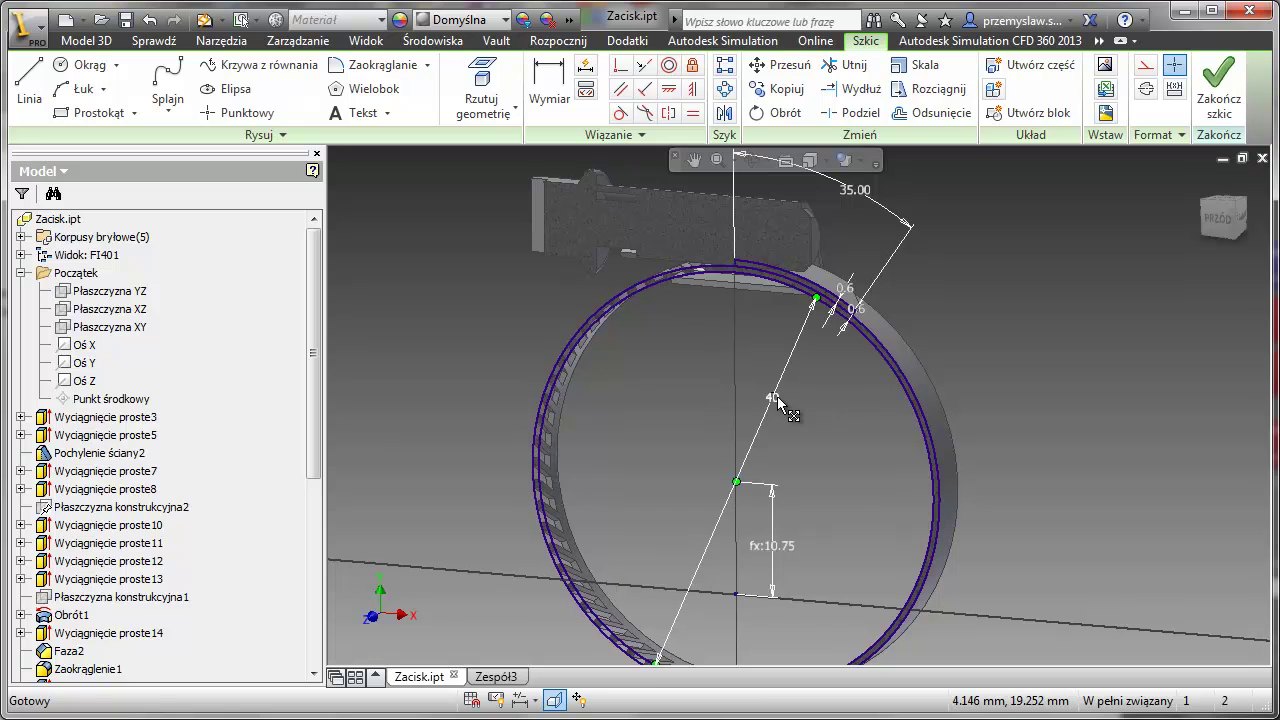
Step: Set the band sketch's diameter dimension to 60 mm
{"action": "left_click", "coordinate": [776, 400]}
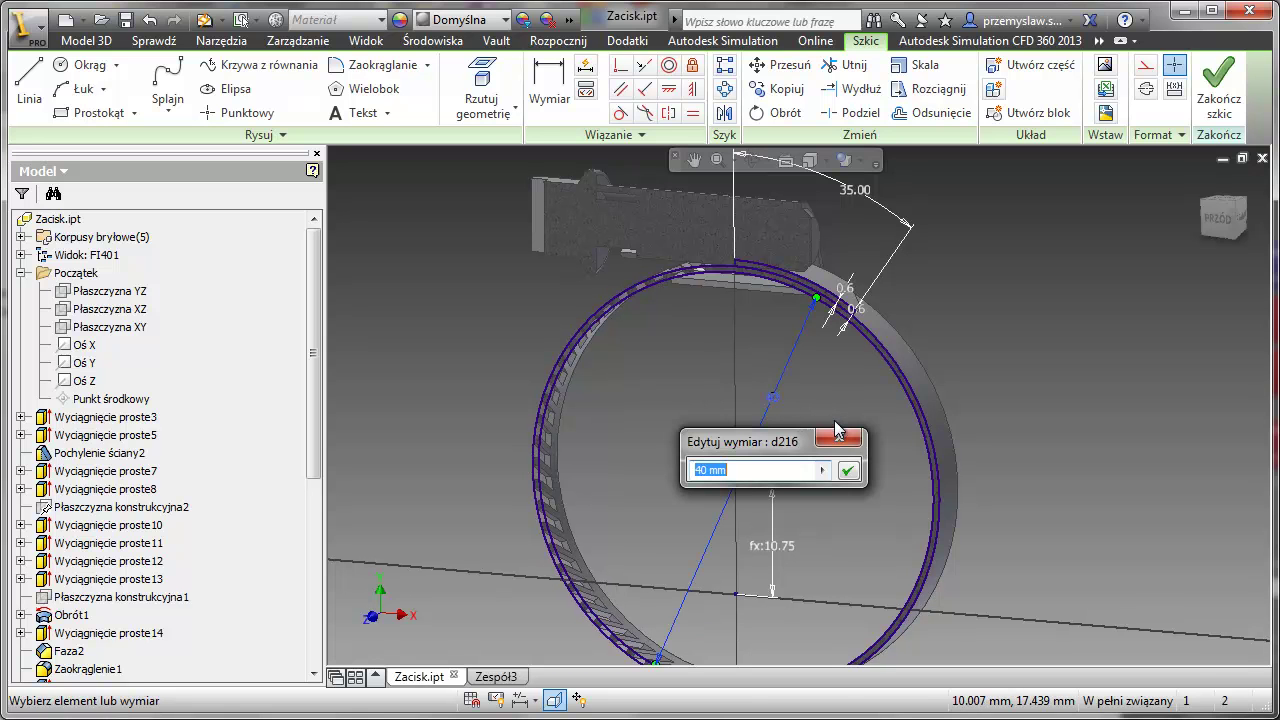
{"action": "type", "text": "6"}
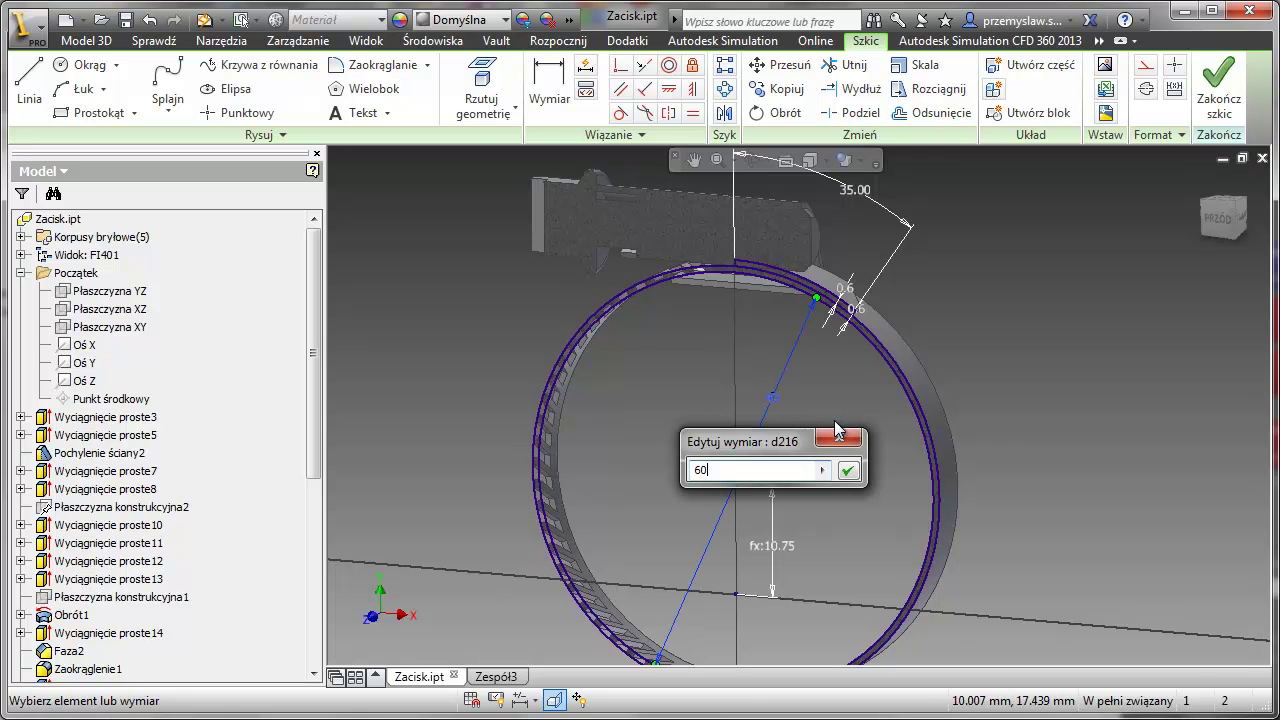
{"action": "type", "text": "0"}
{"action": "key", "text": "Return"}
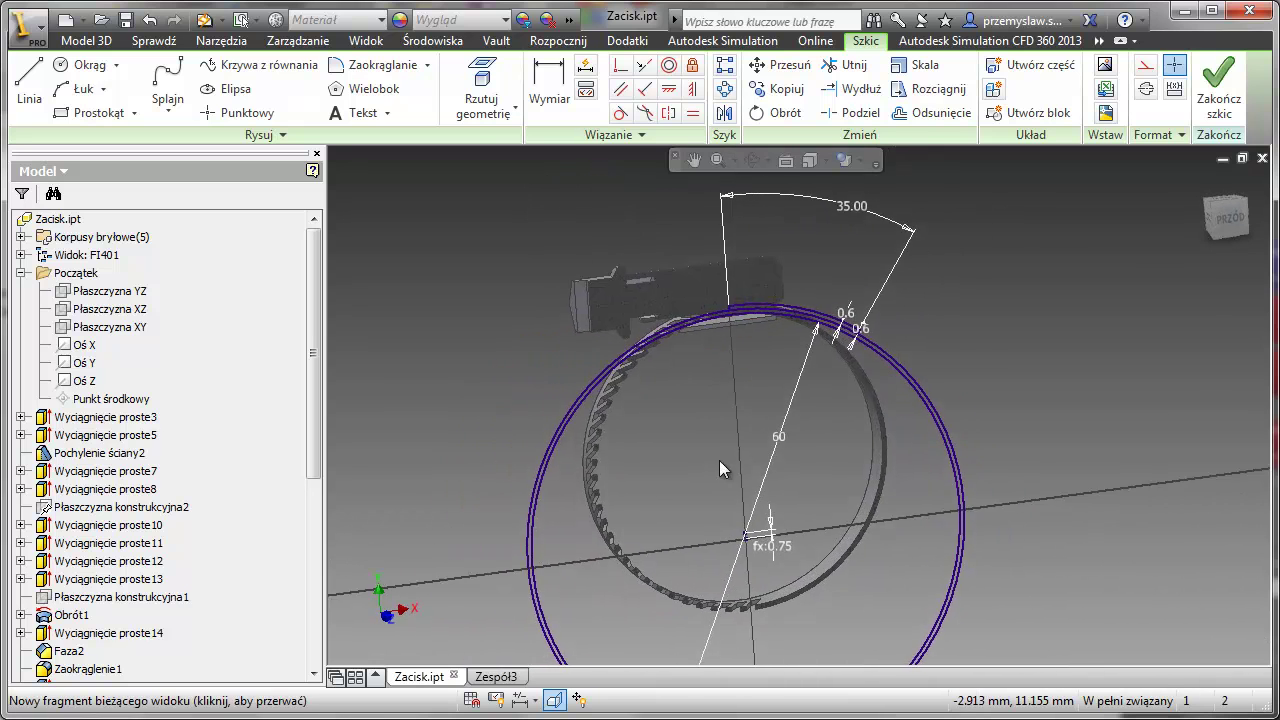
Step: Examine the formula driving the vertical offset dimension between the band circle's centre and the origin
{"action": "middle_click_drag", "start_coordinate": [719, 460], "coordinate": [690, 348]}
{"action": "left_click", "coordinate": [1214, 239]}
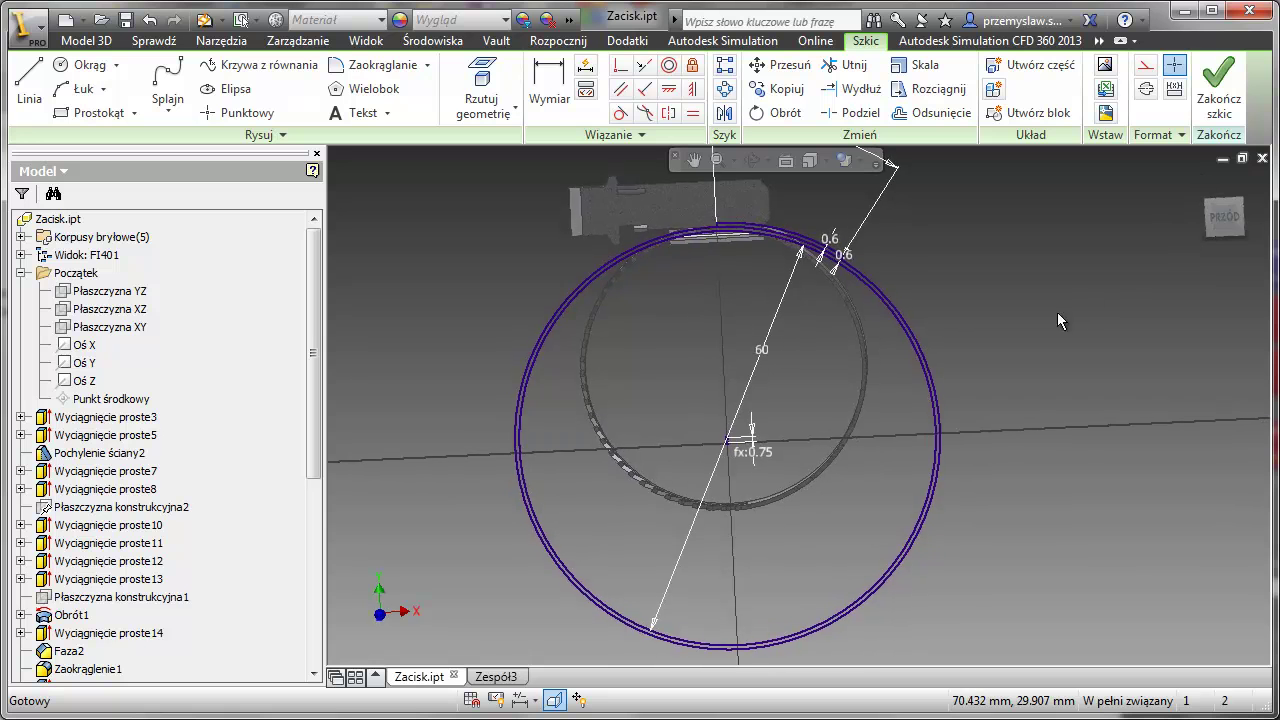
{"action": "scroll", "coordinate": [736, 477], "scroll_direction": "up", "scroll_amount": 3}
{"action": "scroll", "coordinate": [721, 428], "scroll_direction": "up", "scroll_amount": 4}
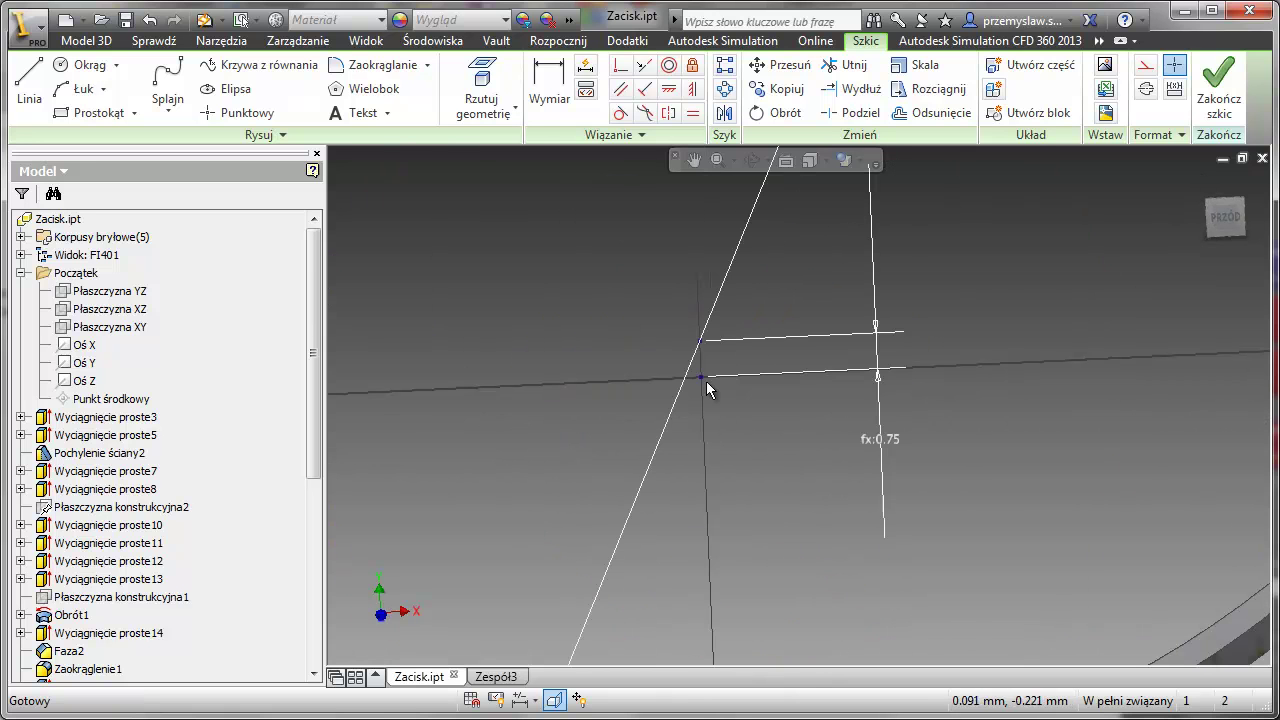
{"action": "scroll", "coordinate": [701, 362], "scroll_direction": "down", "scroll_amount": 5}
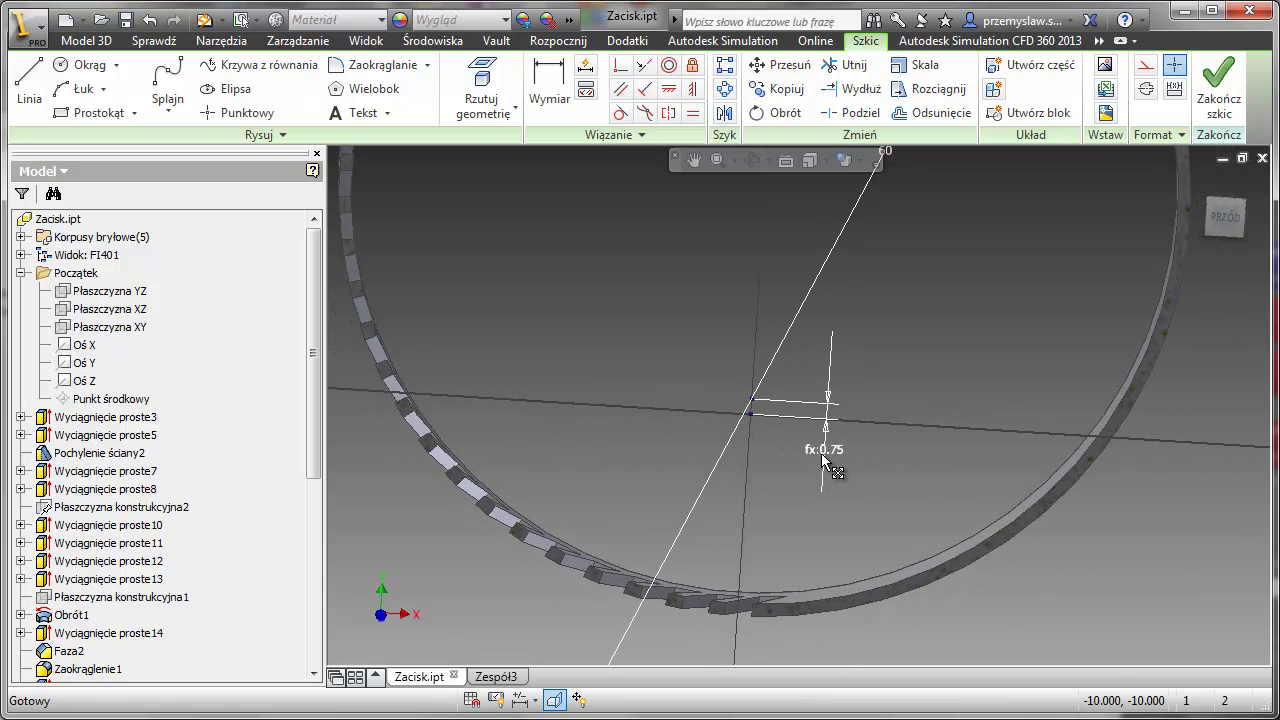
{"action": "double_click", "coordinate": [818, 451]}
{"action": "middle_click_drag", "start_coordinate": [820, 449], "coordinate": [749, 338], "text": "shift"}
{"action": "left_click_drag", "start_coordinate": [762, 527], "coordinate": [710, 533]}
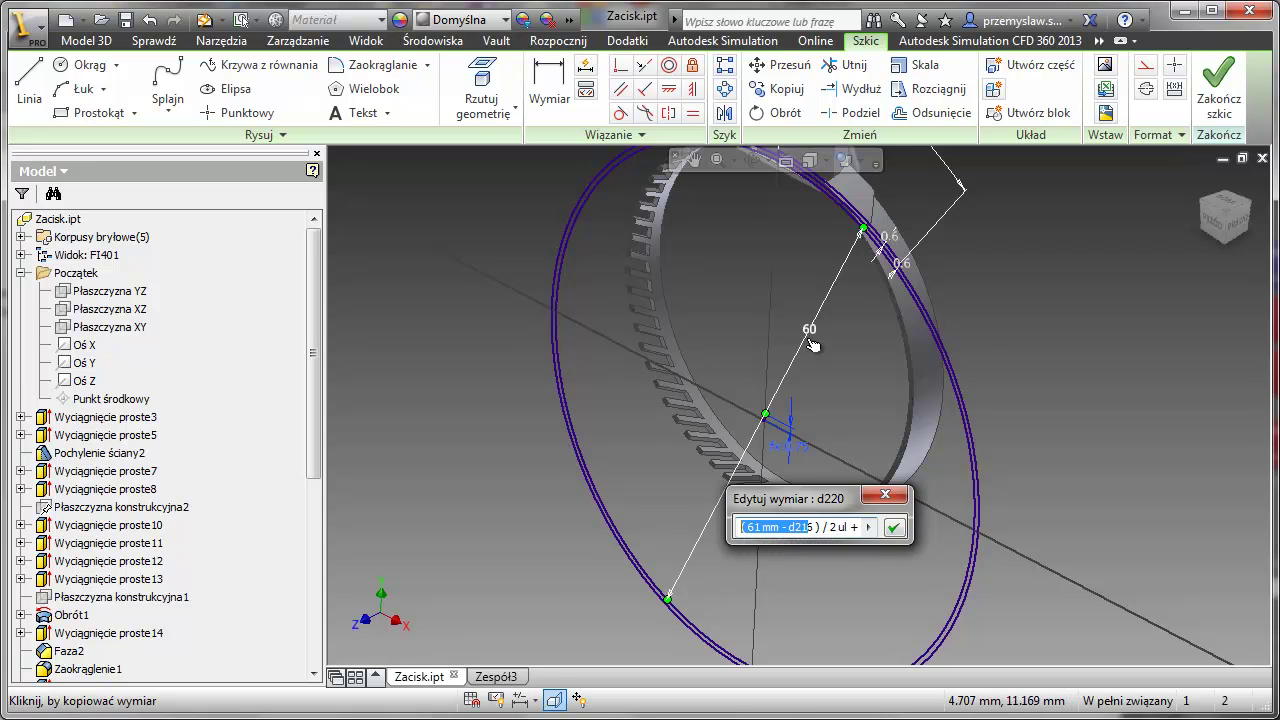
{"action": "left_click", "coordinate": [853, 528]}
{"action": "left_click_drag", "start_coordinate": [853, 528], "coordinate": [872, 538]}
{"action": "mouse_move", "coordinate": [785, 468]}
{"action": "middle_mouse_down", "text": "shift"}
{"action": "mouse_move", "coordinate": [799, 407]}
{"action": "mouse_move", "coordinate": [981, 376]}
{"action": "middle_mouse_up", "text": "shift"}
{"action": "left_click", "coordinate": [896, 491]}
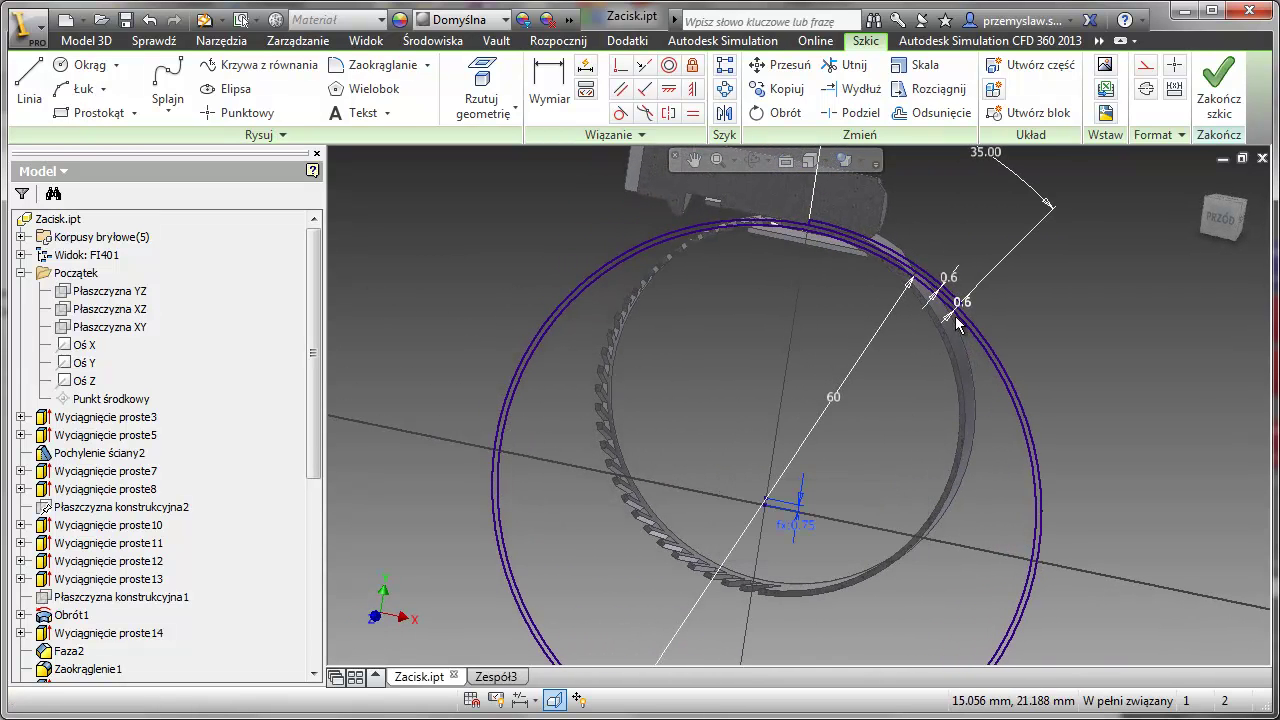
Step: Finish the 2D sketch of the enlarged band after checking its profile against the clamp housing
{"action": "left_click", "coordinate": [1217, 222]}
{"action": "middle_click_drag", "start_coordinate": [841, 240], "coordinate": [833, 540]}
{"action": "scroll", "coordinate": [833, 540], "scroll_direction": "up", "scroll_amount": 5}
{"action": "scroll", "coordinate": [835, 325], "scroll_direction": "down", "scroll_amount": 3}
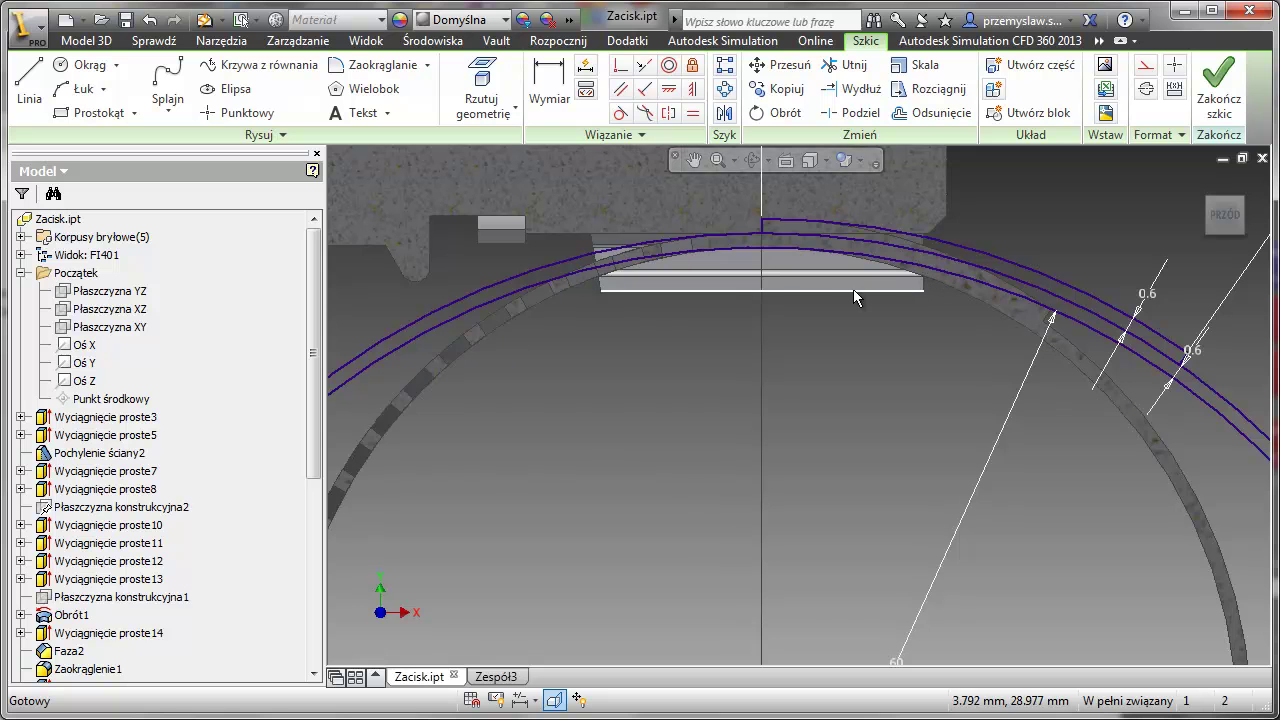
{"action": "scroll", "coordinate": [875, 281], "scroll_direction": "down", "scroll_amount": 3}
{"action": "middle_click_drag", "start_coordinate": [875, 281], "coordinate": [730, 383]}
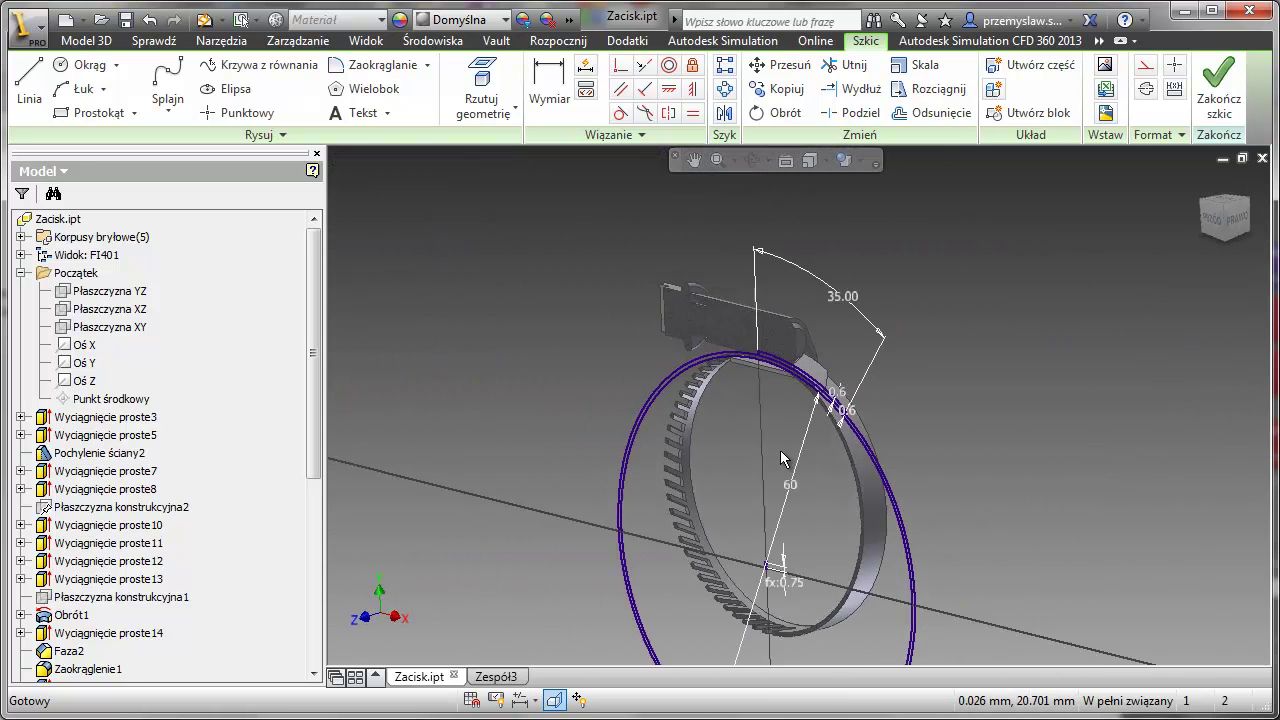
{"action": "right_click", "coordinate": [1003, 327]}
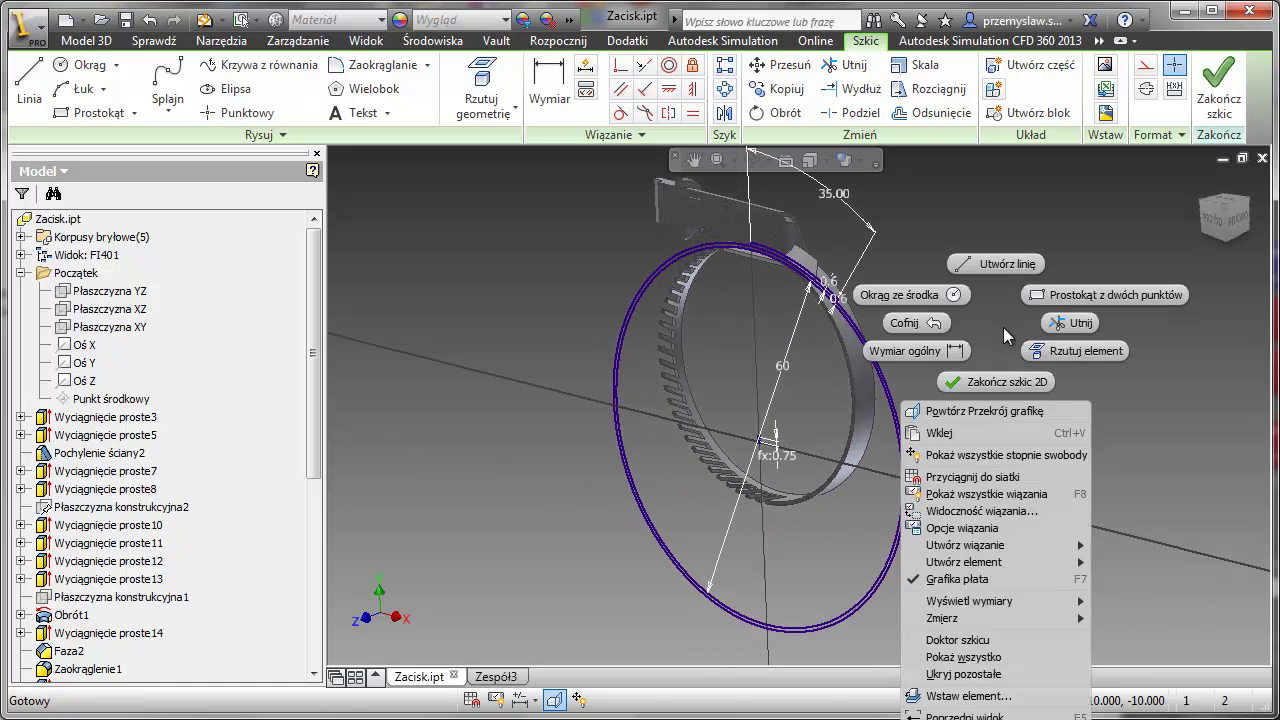
{"action": "left_click", "coordinate": [990, 380]}
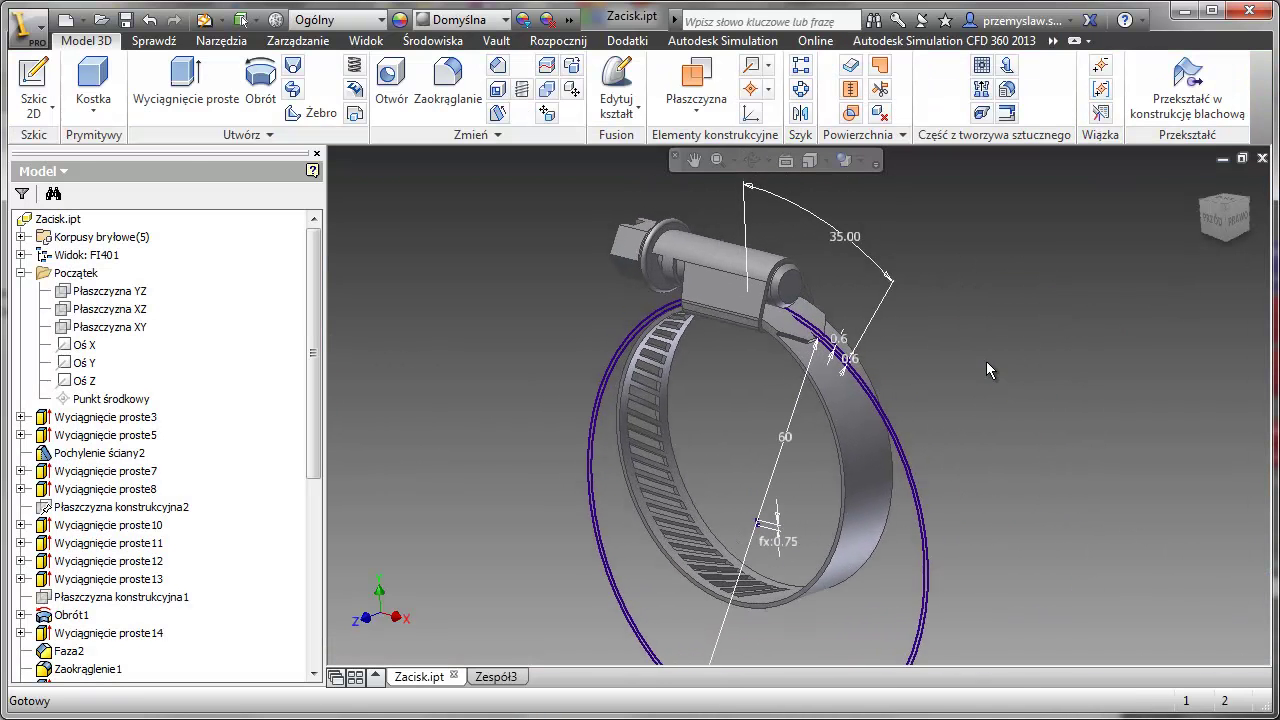
Step: Set up a 9 mm extrusion of the 60 mm band's ring profile, symmetric about the sketch plane
{"action": "right_click", "coordinate": [986, 312]}
{"action": "left_click", "coordinate": [1053, 287]}
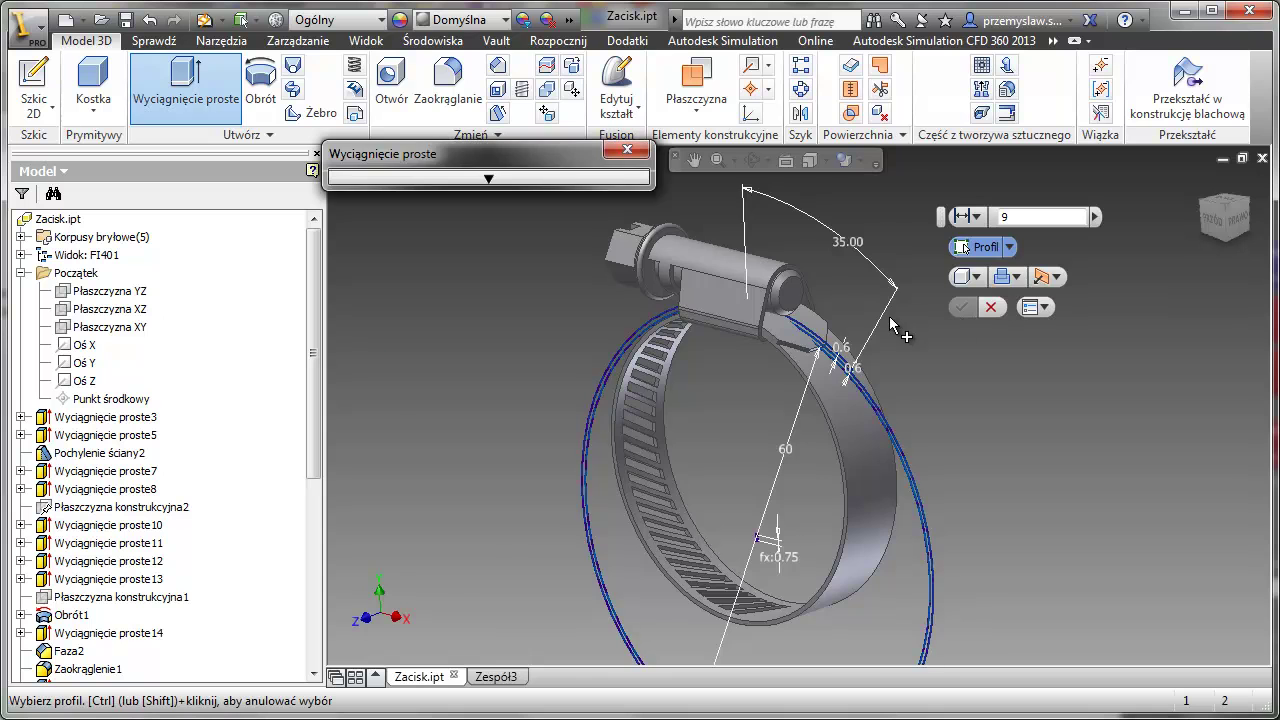
{"action": "scroll", "coordinate": [871, 386], "scroll_direction": "up", "scroll_amount": 5}
{"action": "left_click", "coordinate": [705, 438]}
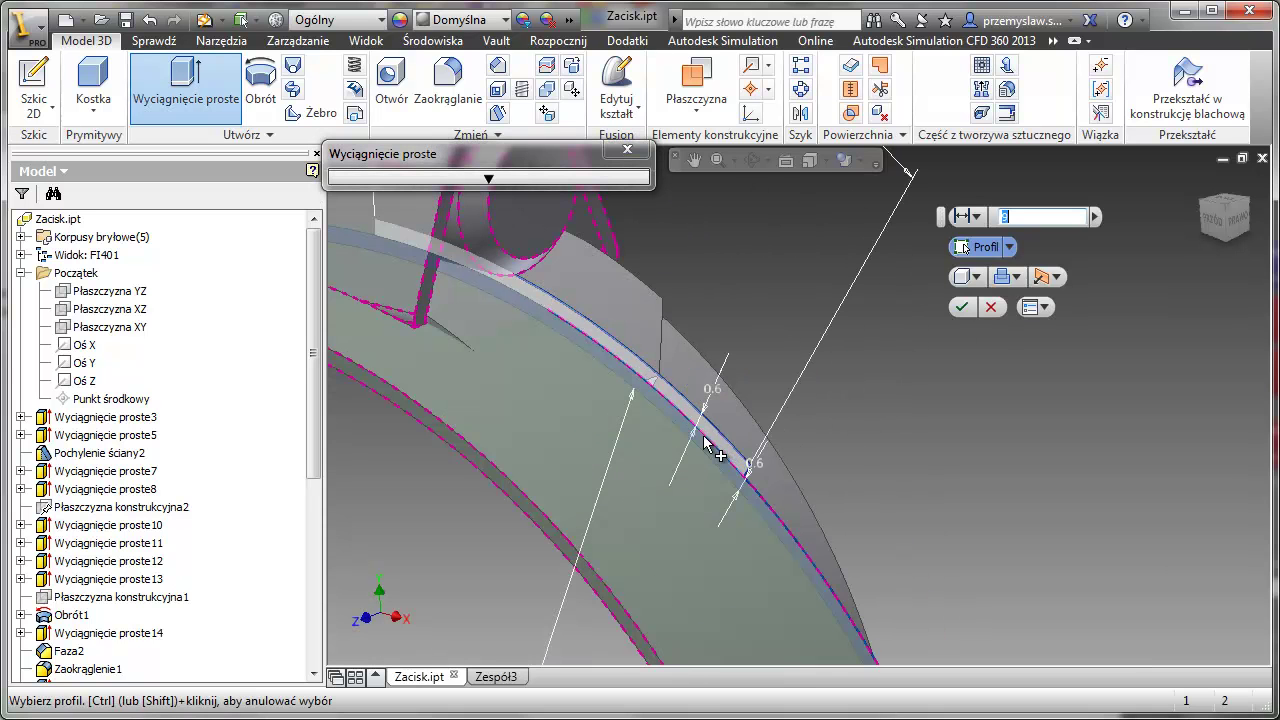
{"action": "scroll", "coordinate": [809, 429], "scroll_direction": "down", "scroll_amount": 5}
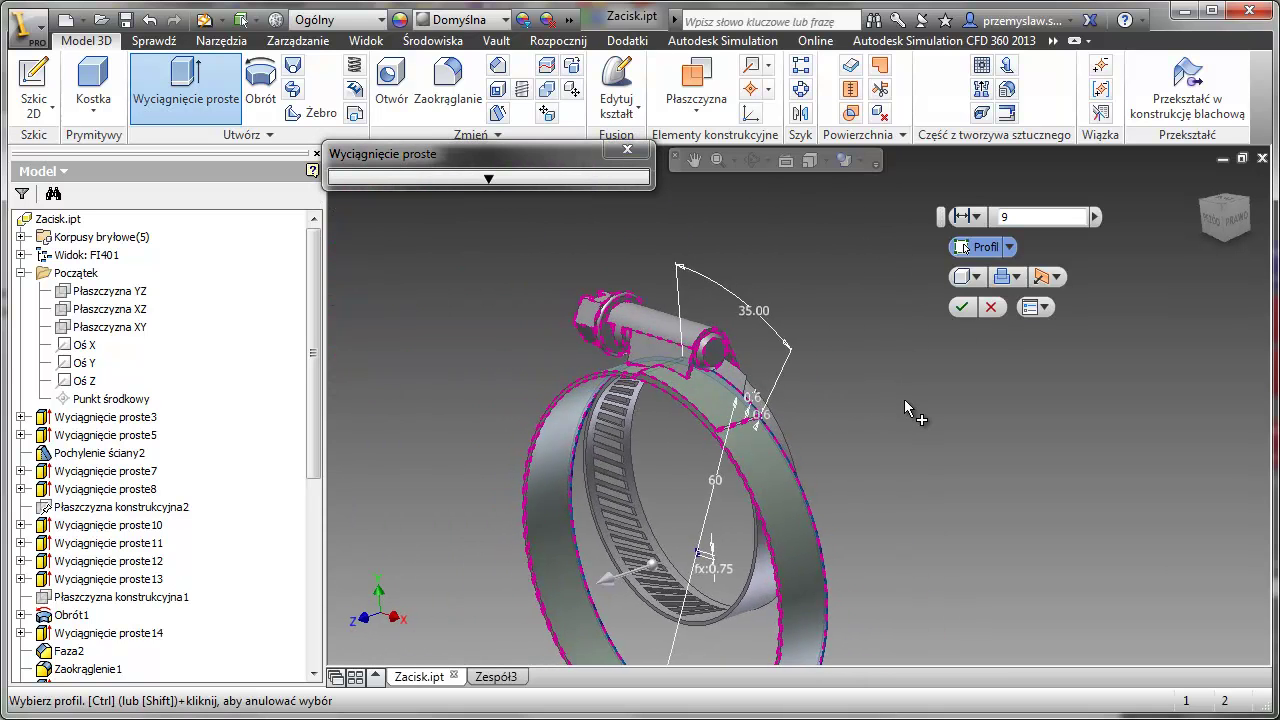
{"action": "left_click", "coordinate": [1050, 277]}
{"action": "left_click", "coordinate": [1092, 345]}
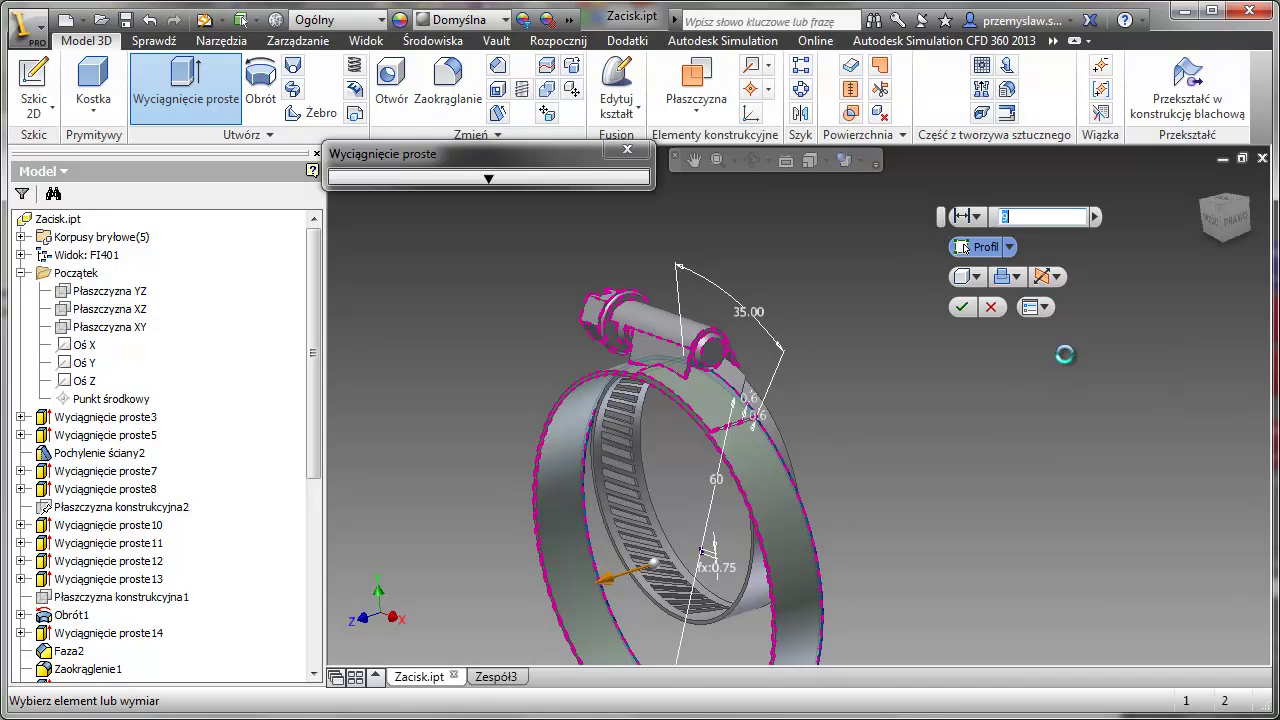
{"action": "middle_click_drag", "start_coordinate": [956, 432], "coordinate": [1006, 370]}
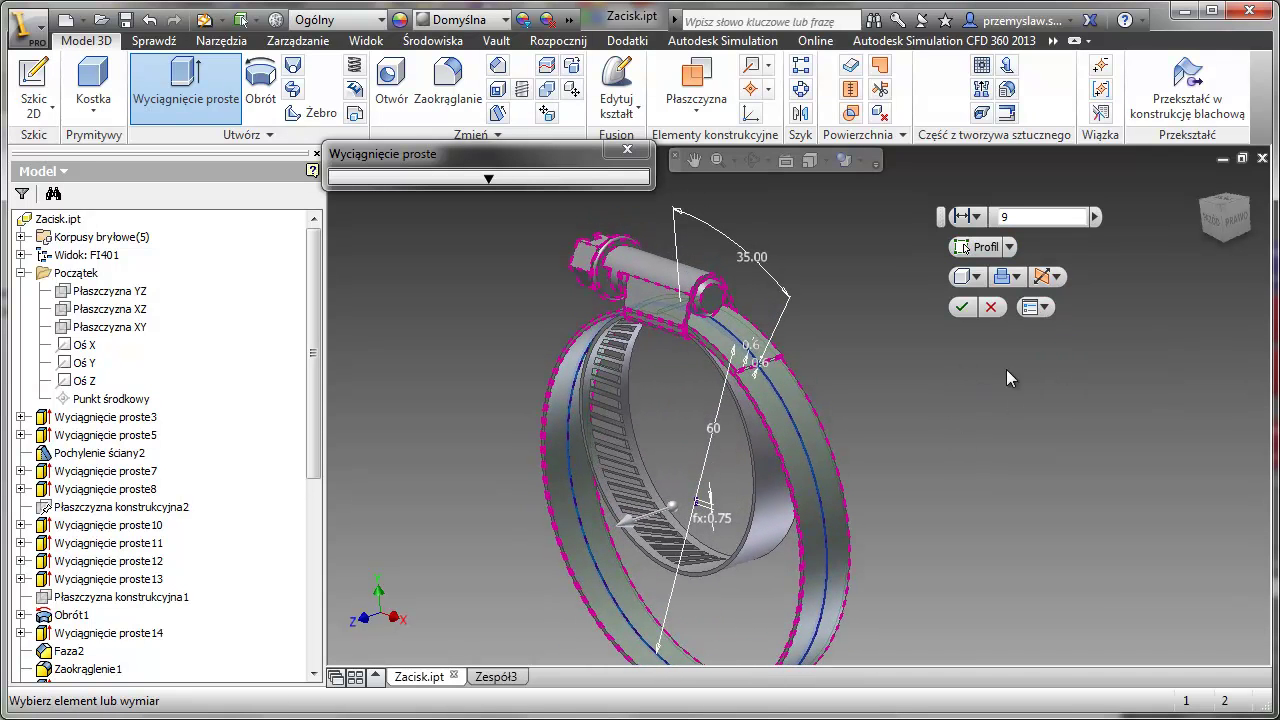
Step: Make the band extrusion a new solid body and complete the feature
{"action": "left_click", "coordinate": [1017, 279]}
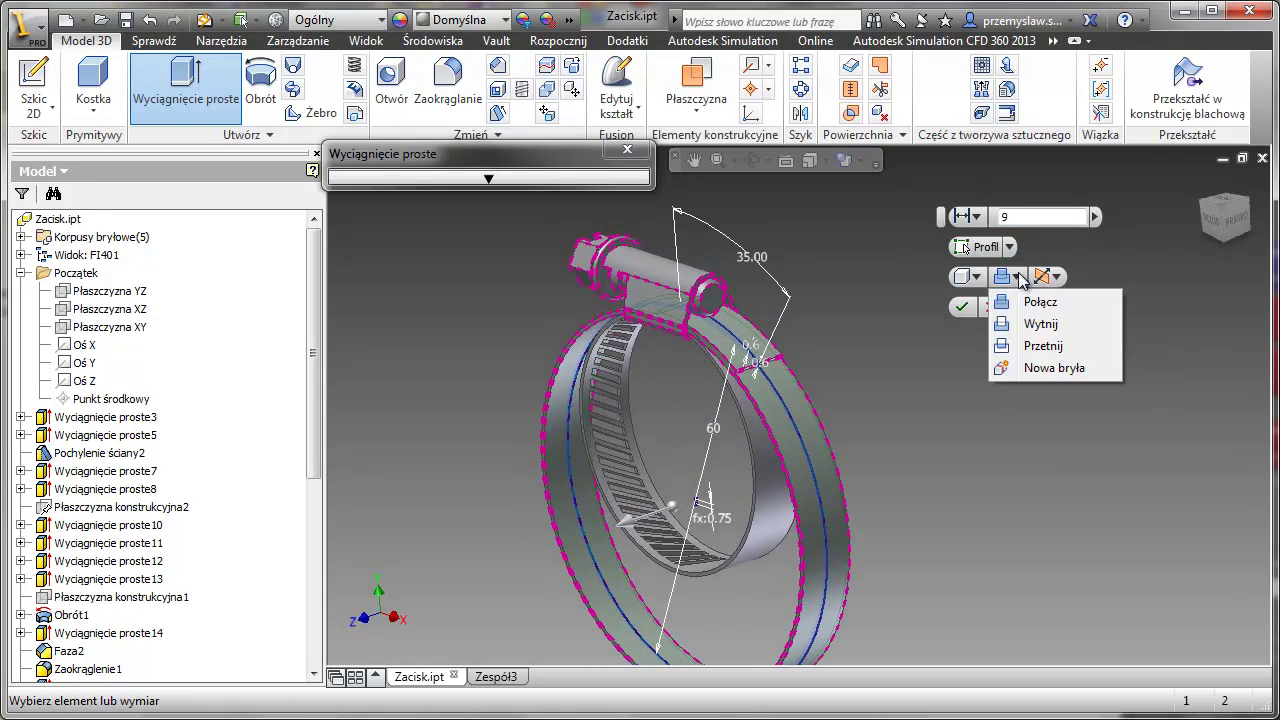
{"action": "left_click", "coordinate": [1028, 369]}
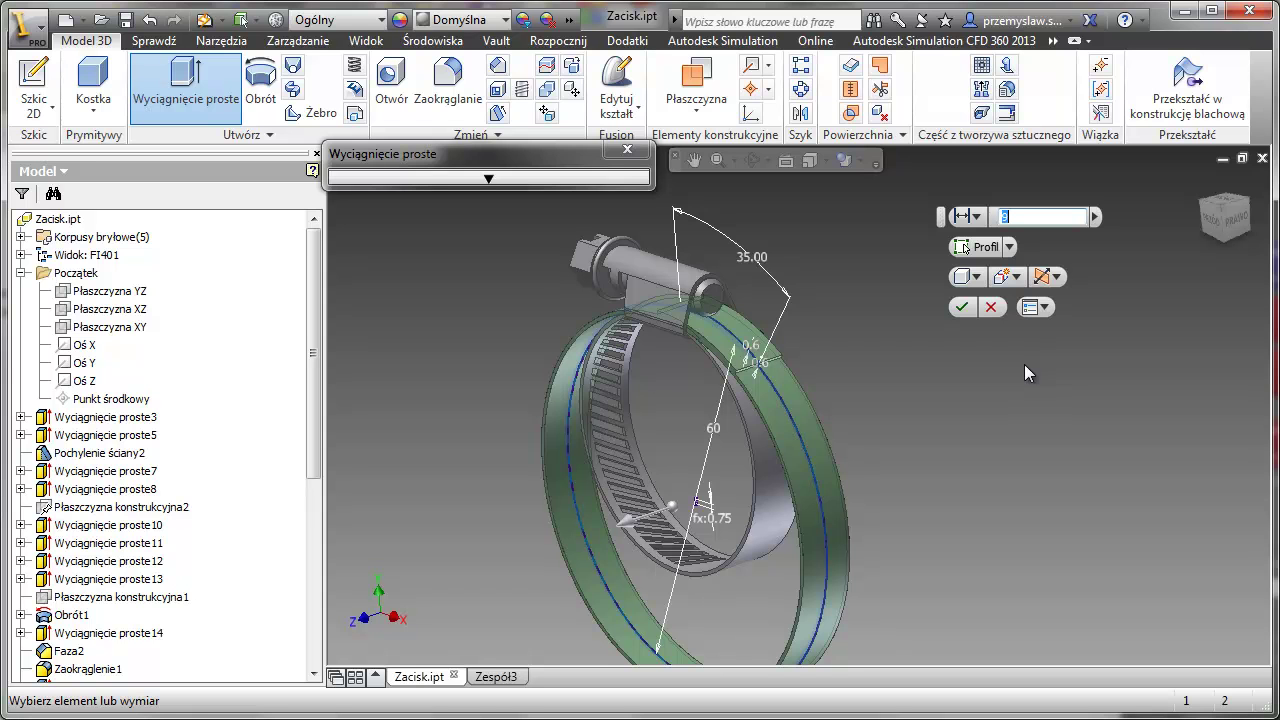
{"action": "scroll", "coordinate": [1024, 364], "scroll_direction": "up", "scroll_amount": 3}
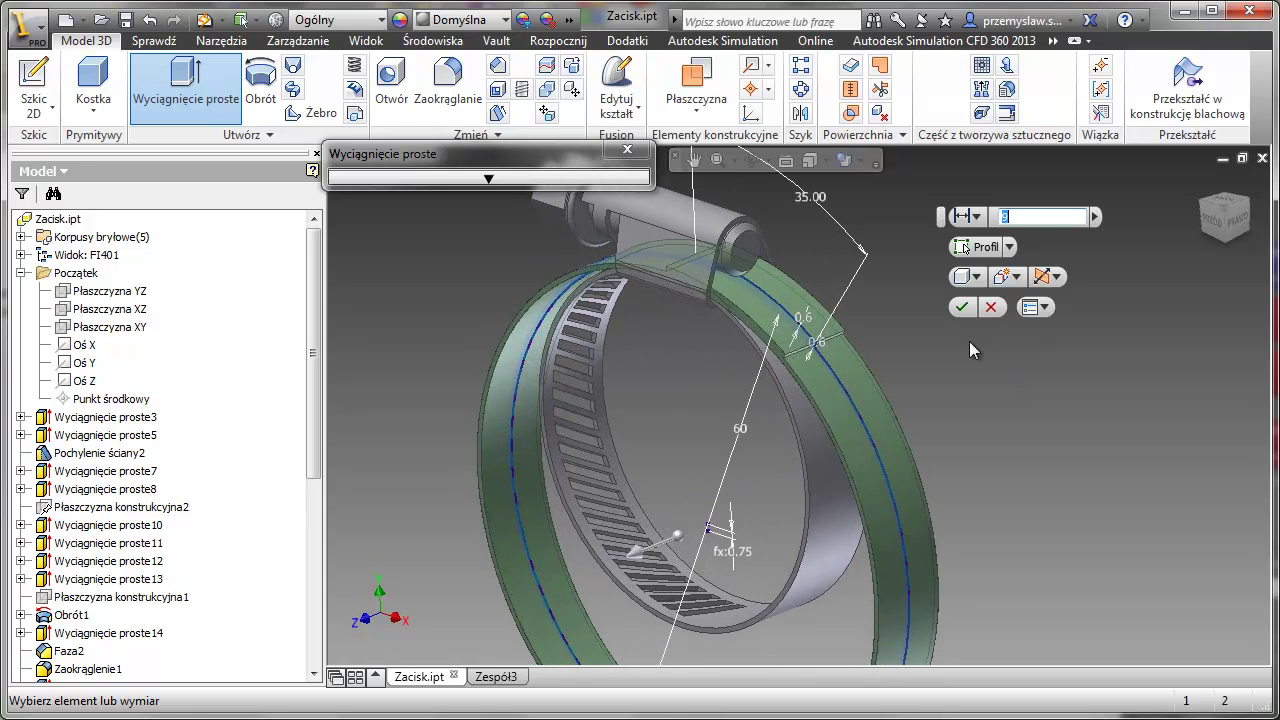
{"action": "left_click", "coordinate": [961, 307]}
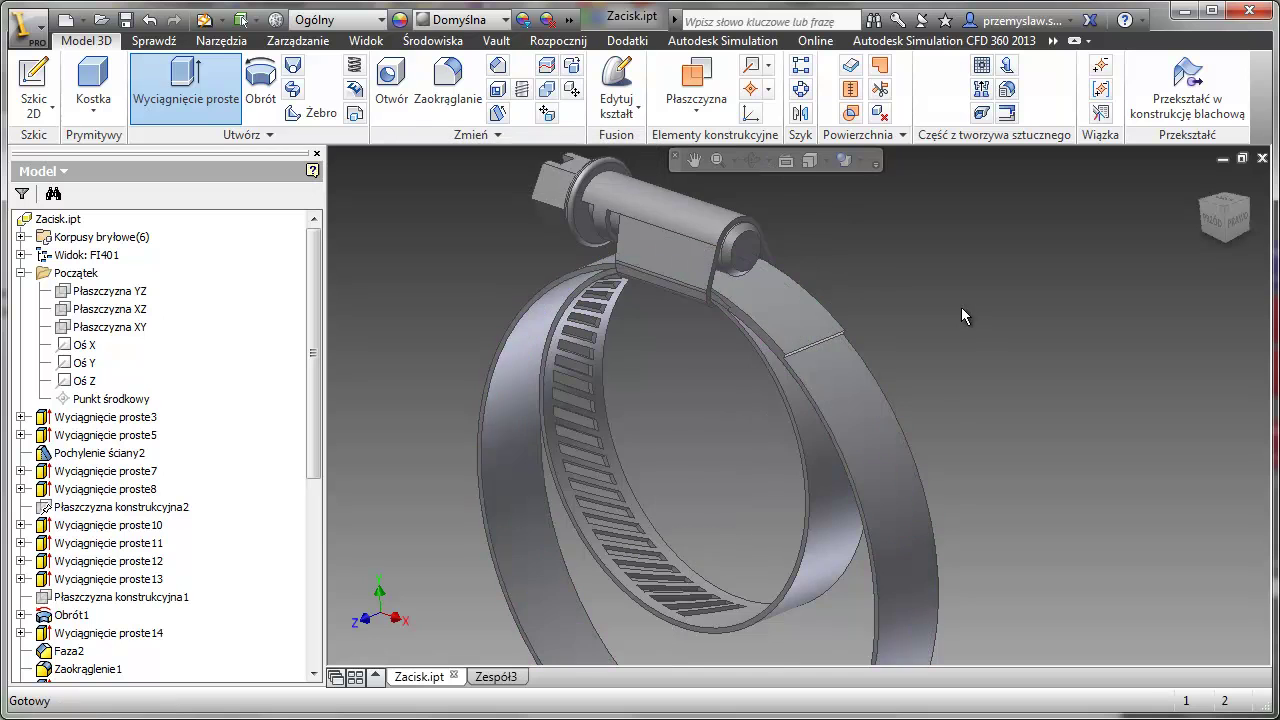
{"action": "scroll", "coordinate": [961, 307], "scroll_direction": "down", "scroll_amount": 3}
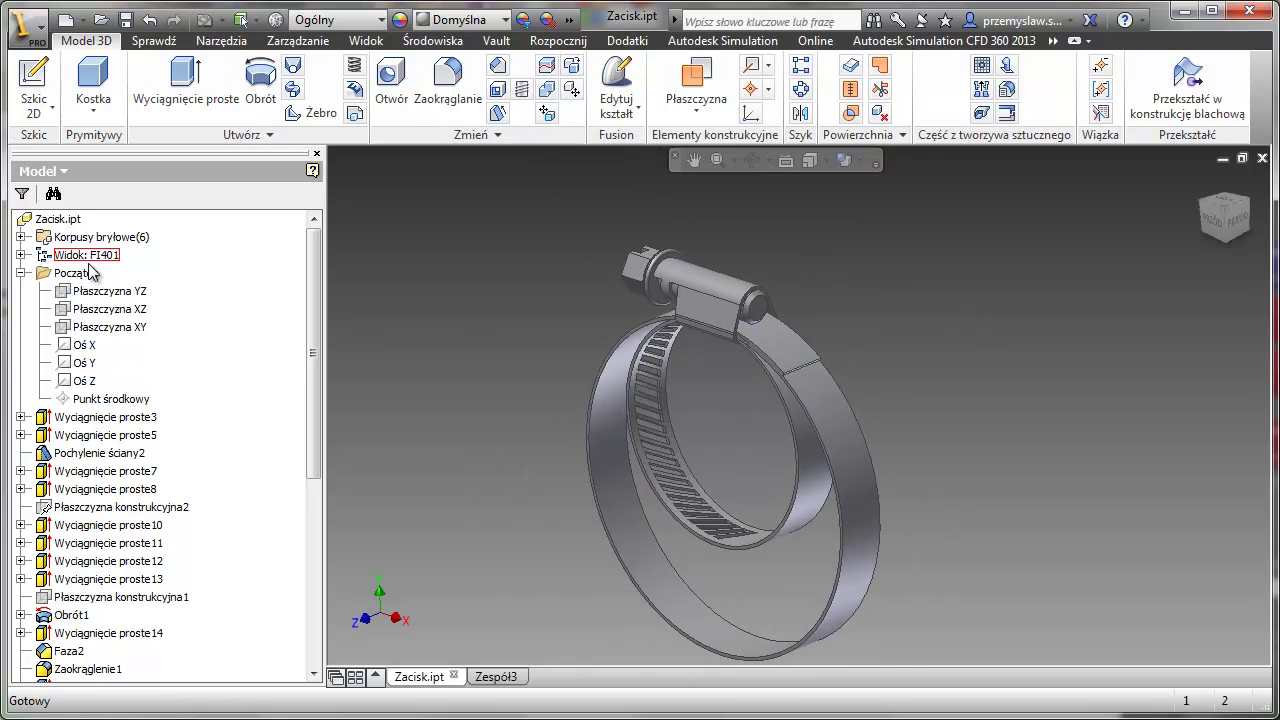
Step: Hide the FI-40 solid body so only the base and the new band are shown
{"action": "left_click", "coordinate": [21, 237]}
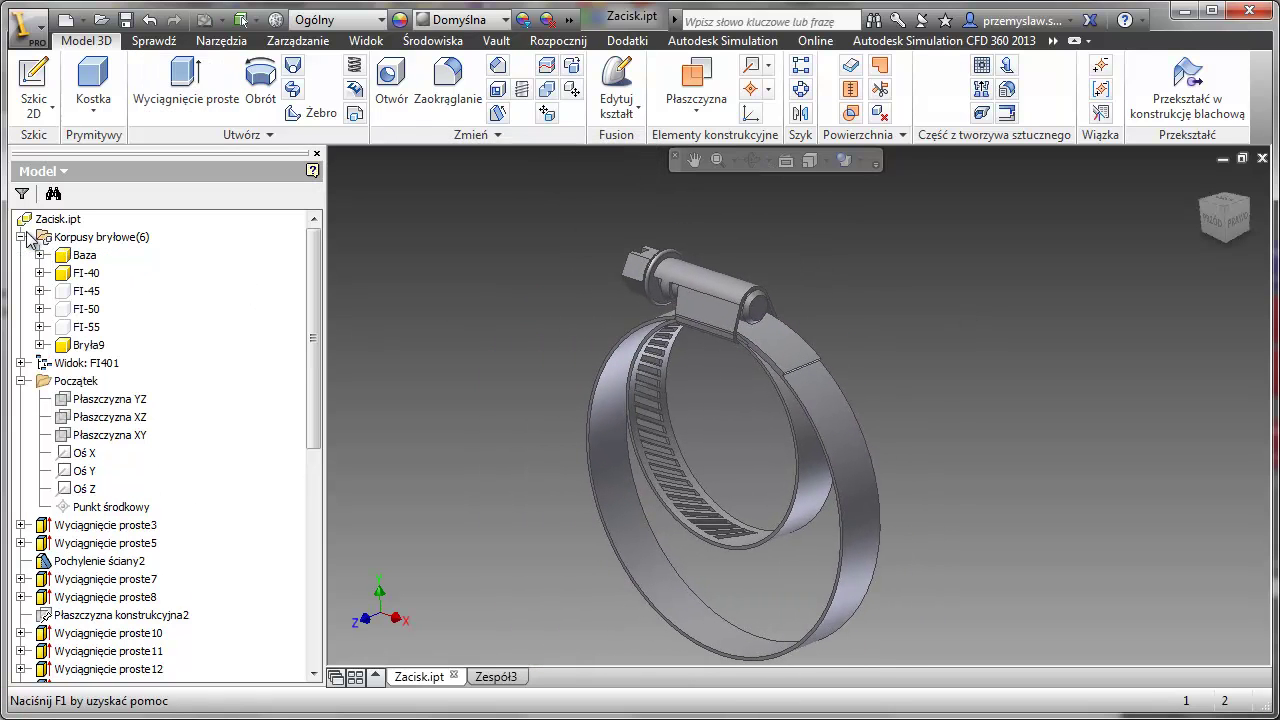
{"action": "left_click", "coordinate": [80, 345]}
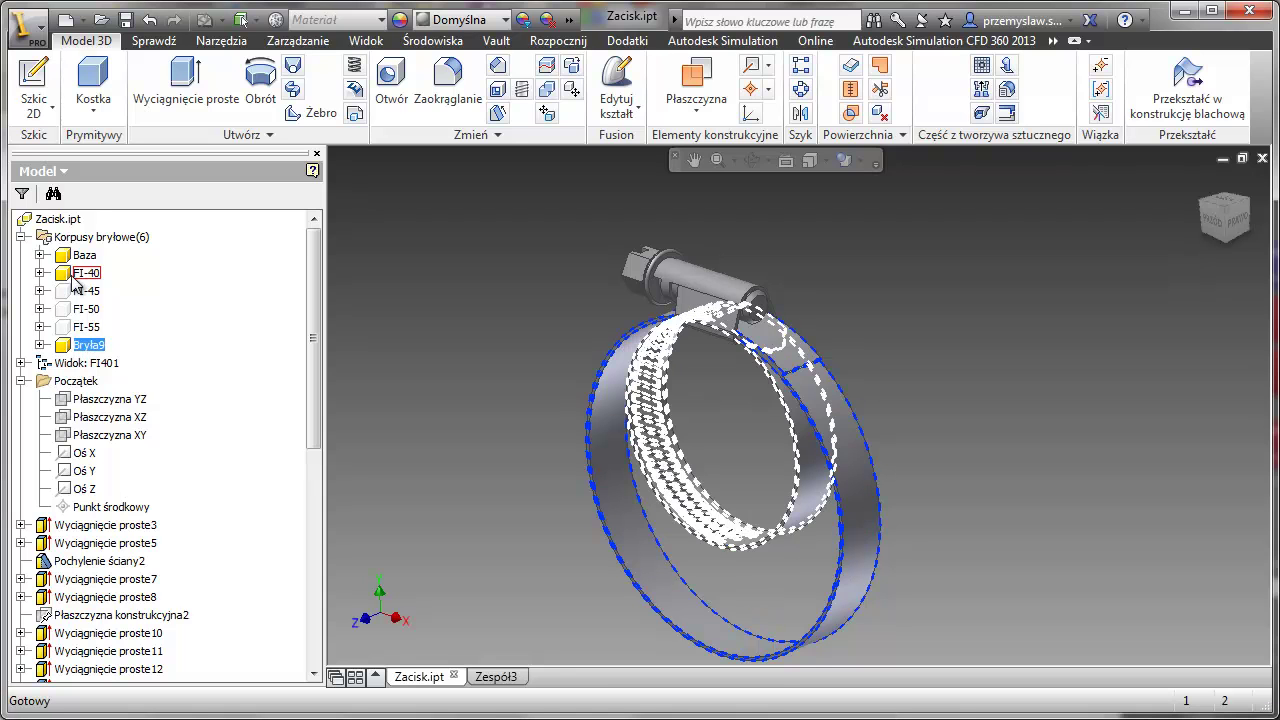
{"action": "right_click", "coordinate": [72, 280]}
{"action": "left_click", "coordinate": [100, 360]}
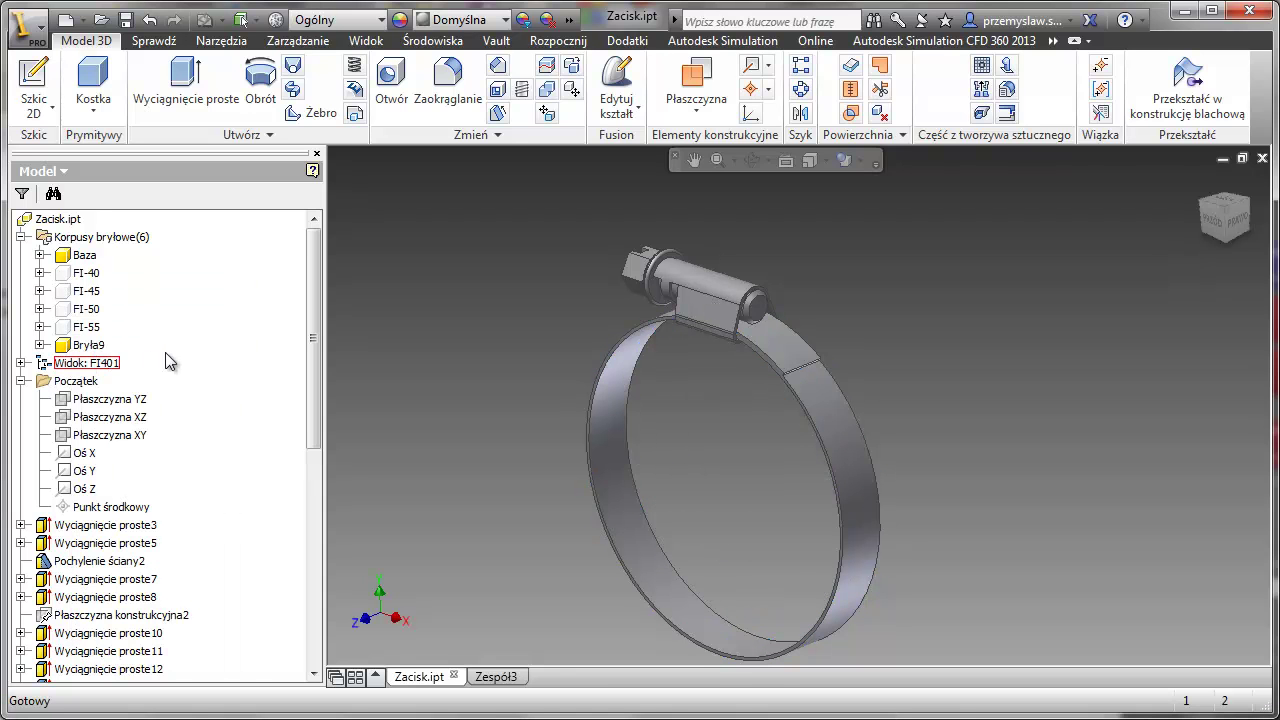
Step: Rename the new band's solid body as FI-60
{"action": "left_click", "coordinate": [98, 347]}
{"action": "left_click", "coordinate": [102, 350]}
{"action": "type", "text": "FI-60"}
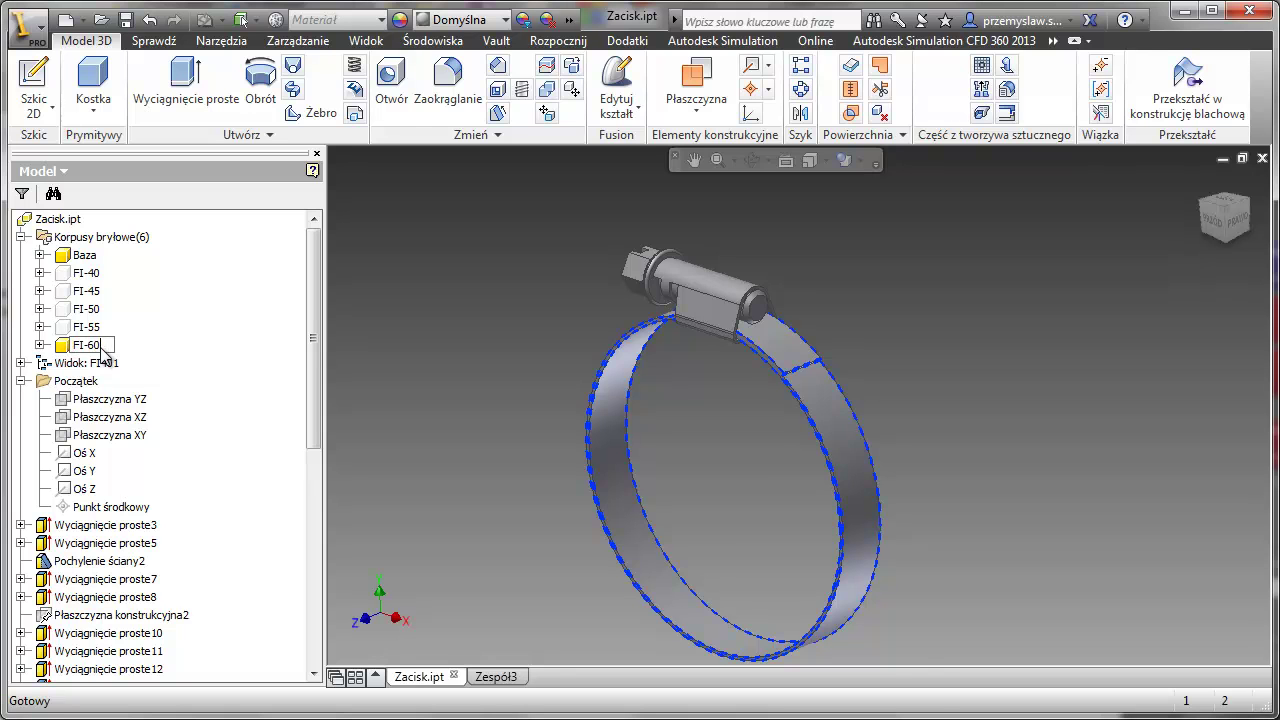
{"action": "key", "text": "Return"}
{"action": "left_click", "coordinate": [507, 313]}
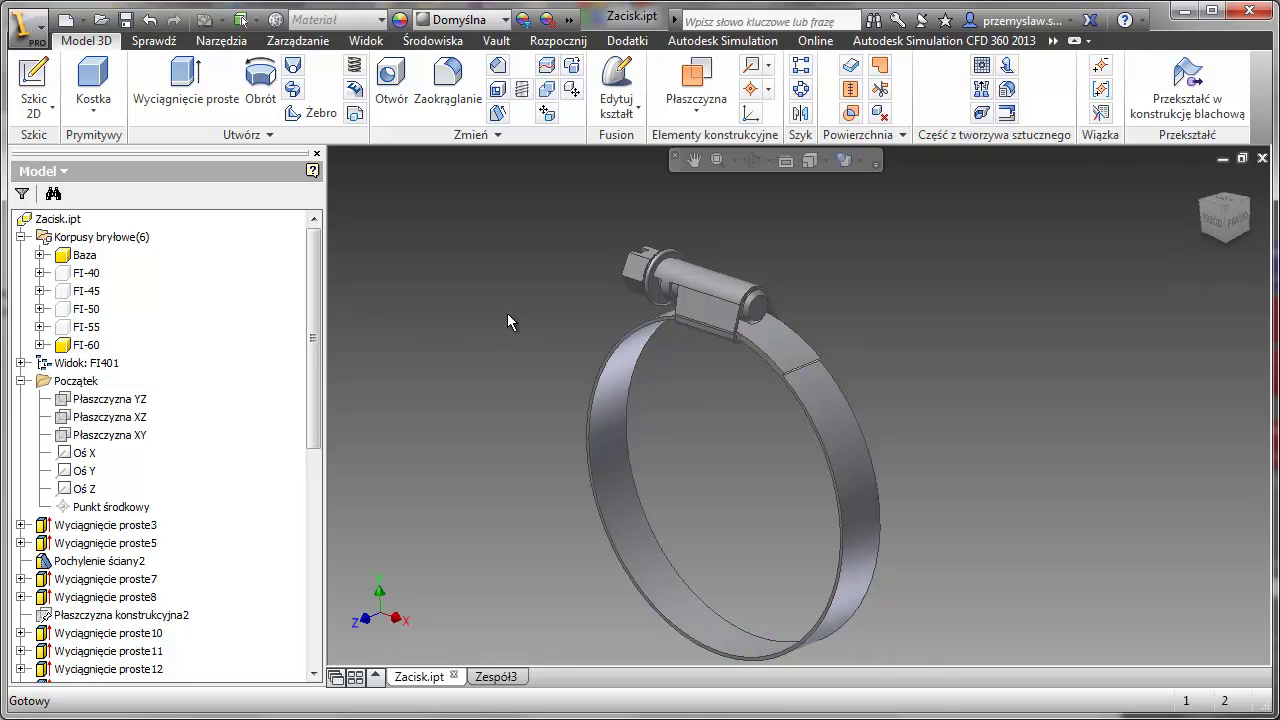
Step: Chamfer both short corner edges at the FI-60 band's overlapping end by 3 mm
{"action": "scroll", "coordinate": [864, 300], "scroll_direction": "up", "scroll_amount": 3}
{"action": "scroll", "coordinate": [862, 307], "scroll_direction": "up", "scroll_amount": 4}
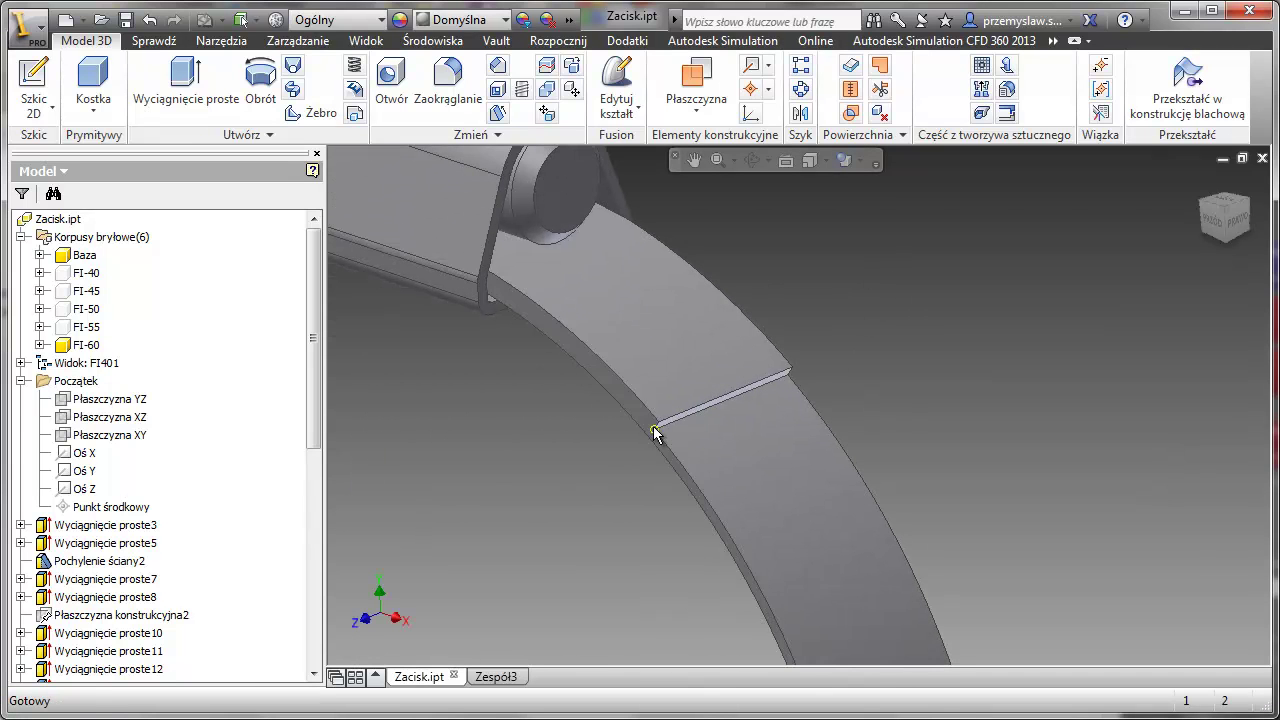
{"action": "scroll", "coordinate": [657, 430], "scroll_direction": "up", "scroll_amount": 2}
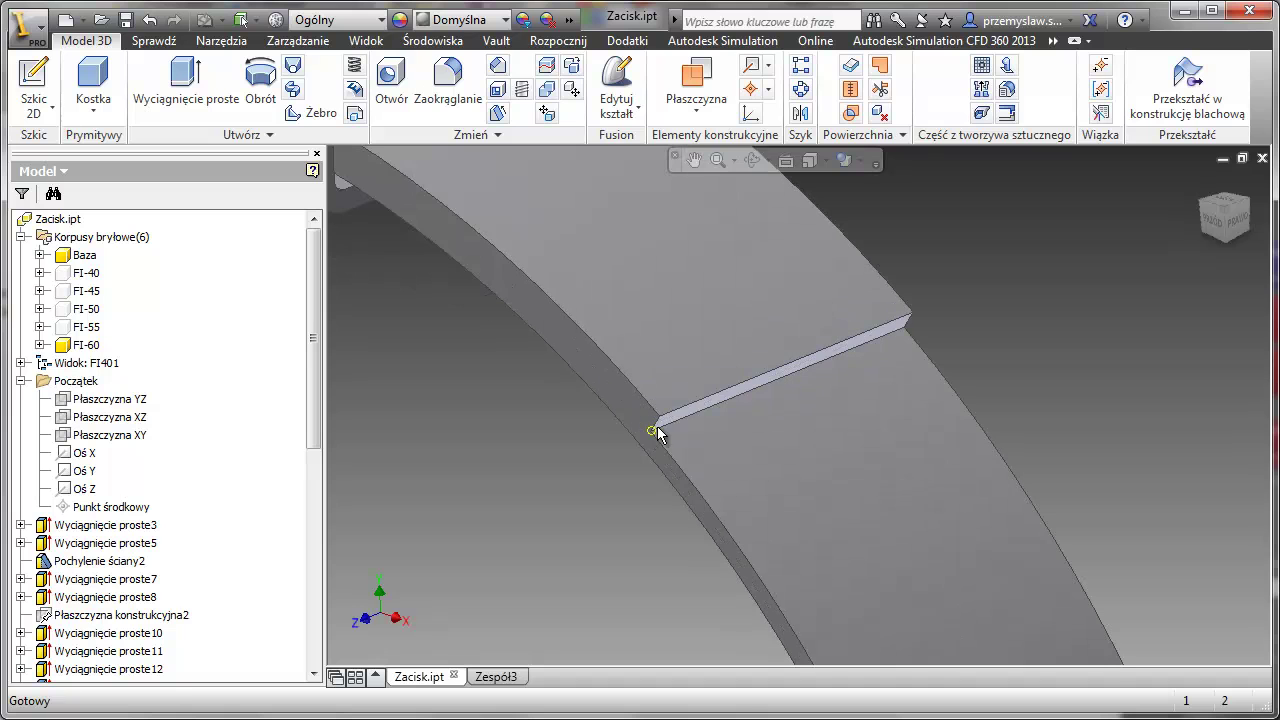
{"action": "left_click", "coordinate": [657, 426]}
{"action": "left_click", "coordinate": [709, 413]}
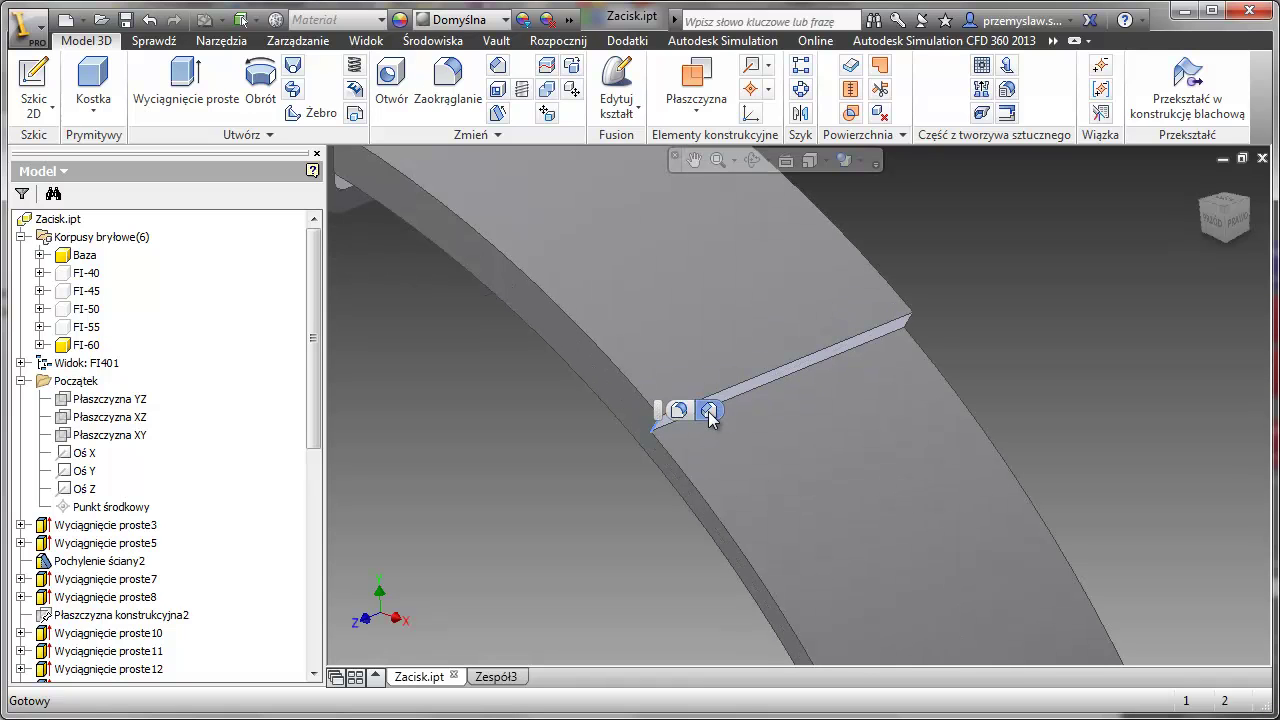
{"action": "left_click", "coordinate": [911, 327]}
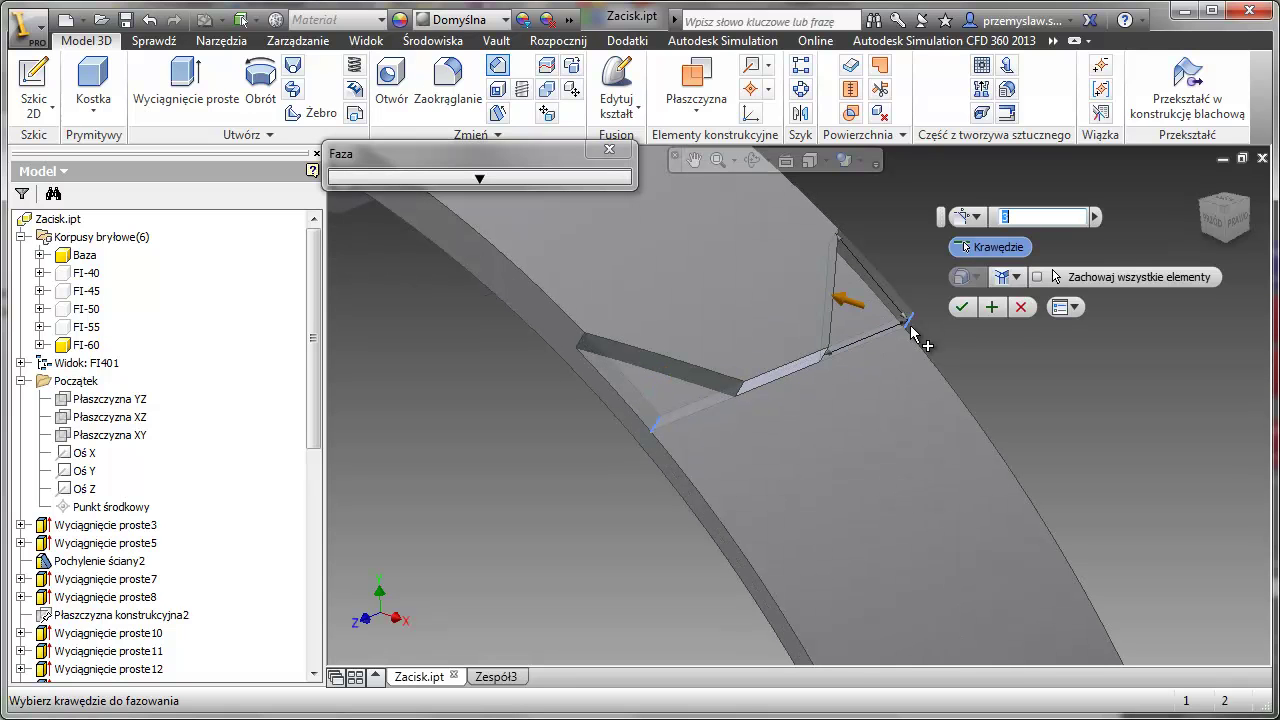
{"action": "left_click", "coordinate": [963, 307]}
{"action": "scroll", "coordinate": [886, 364], "scroll_direction": "down", "scroll_amount": 5}
{"action": "middle_click_drag", "start_coordinate": [817, 386], "coordinate": [787, 323]}
{"action": "scroll", "coordinate": [787, 323], "scroll_direction": "down", "scroll_amount": 3}
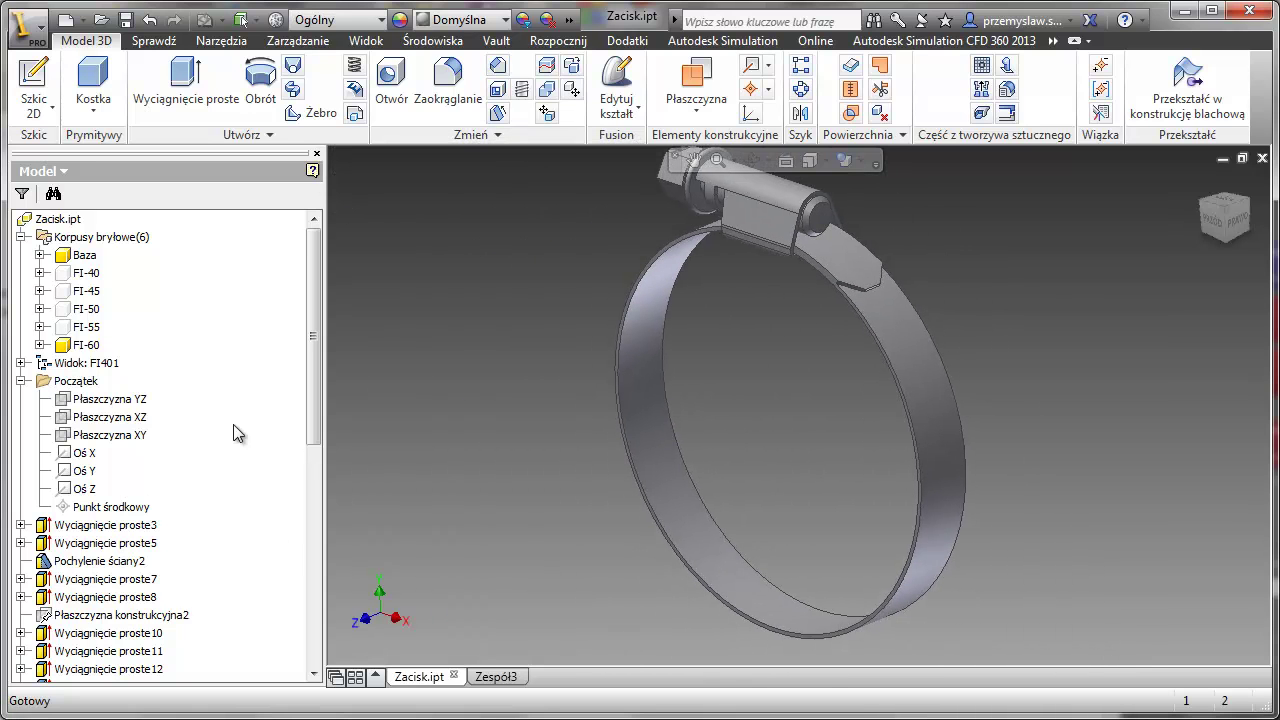
Step: Look through the feature history for the earlier band's slot cut and its sketch
{"action": "left_click_drag", "start_coordinate": [313, 366], "coordinate": [315, 439]}
{"action": "left_click_drag", "start_coordinate": [315, 490], "coordinate": [315, 505]}
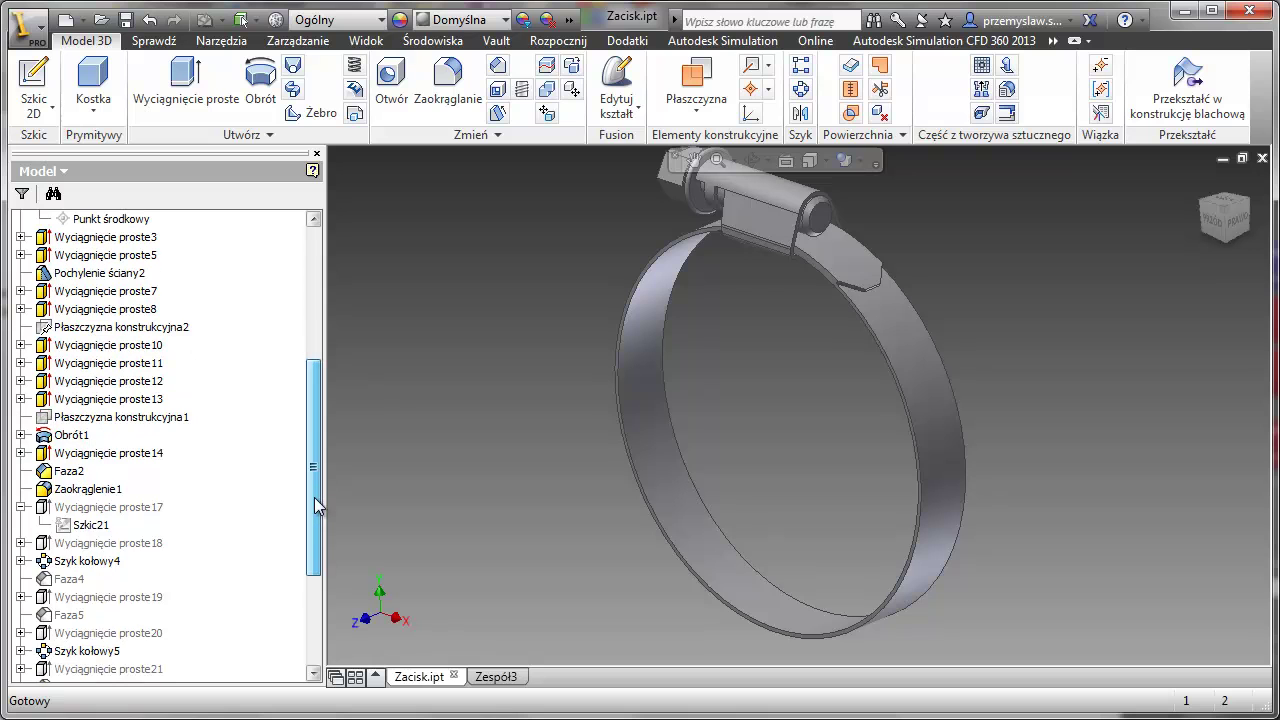
{"action": "left_click", "coordinate": [125, 454]}
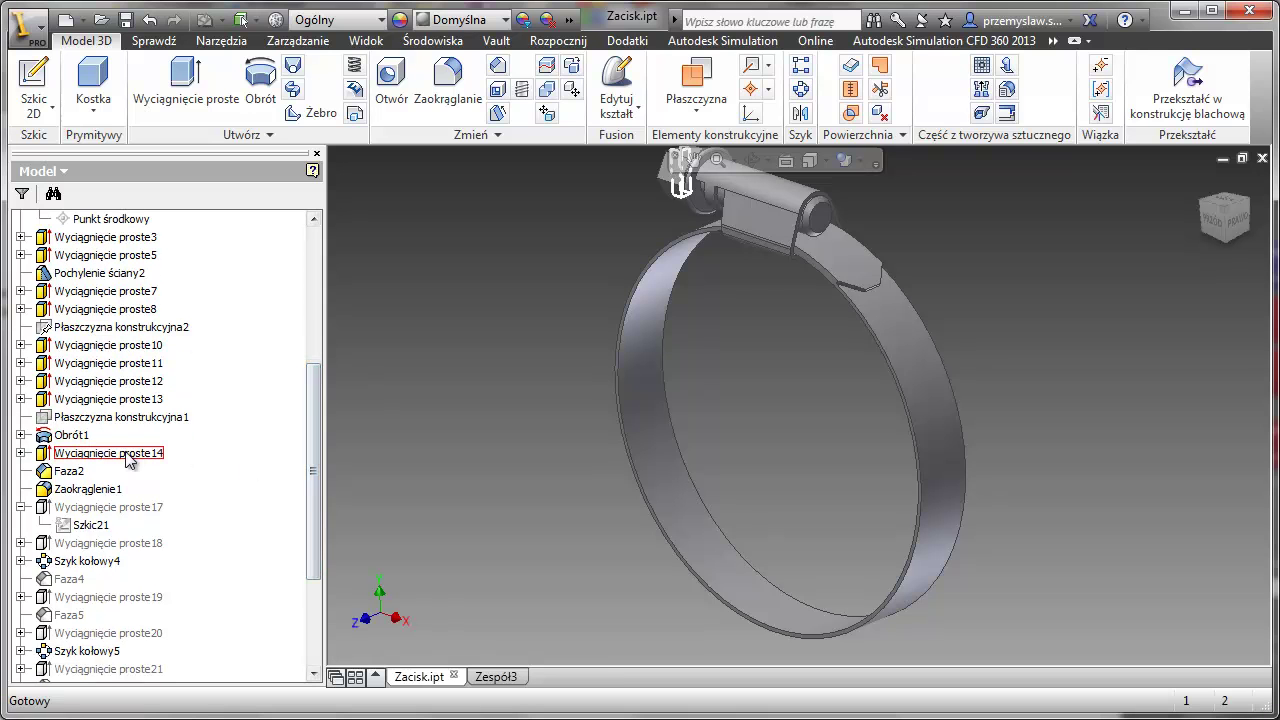
{"action": "left_click", "coordinate": [21, 453]}
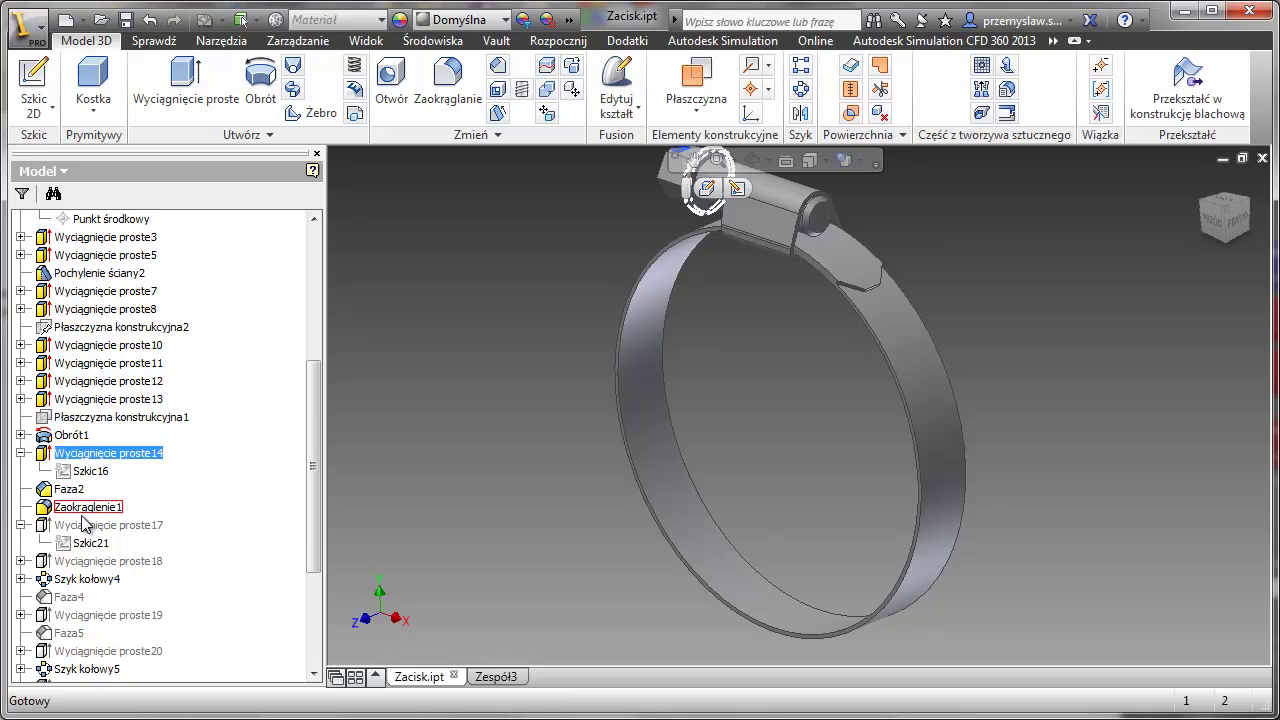
{"action": "left_click", "coordinate": [194, 473]}
{"action": "scroll", "coordinate": [237, 487], "scroll_direction": "down", "scroll_amount": 4}
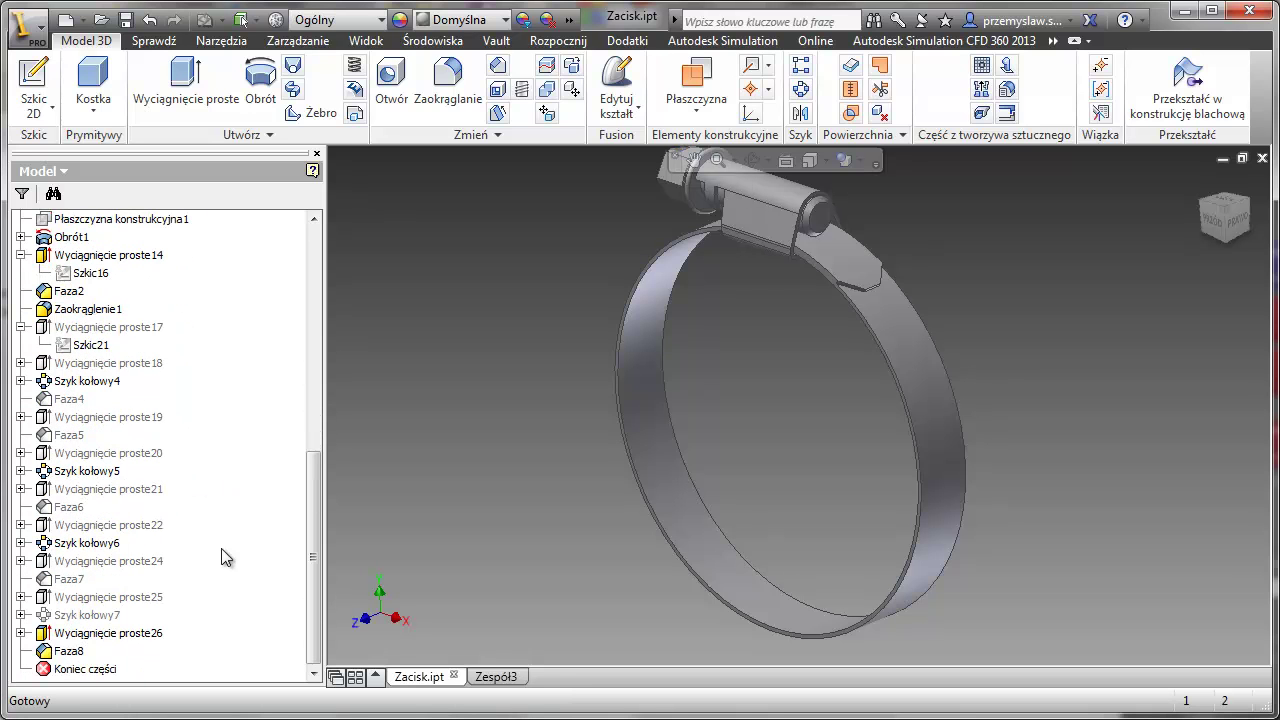
{"action": "scroll", "coordinate": [203, 571], "scroll_direction": "up", "scroll_amount": 2}
{"action": "scroll", "coordinate": [204, 570], "scroll_direction": "down", "scroll_amount": 2}
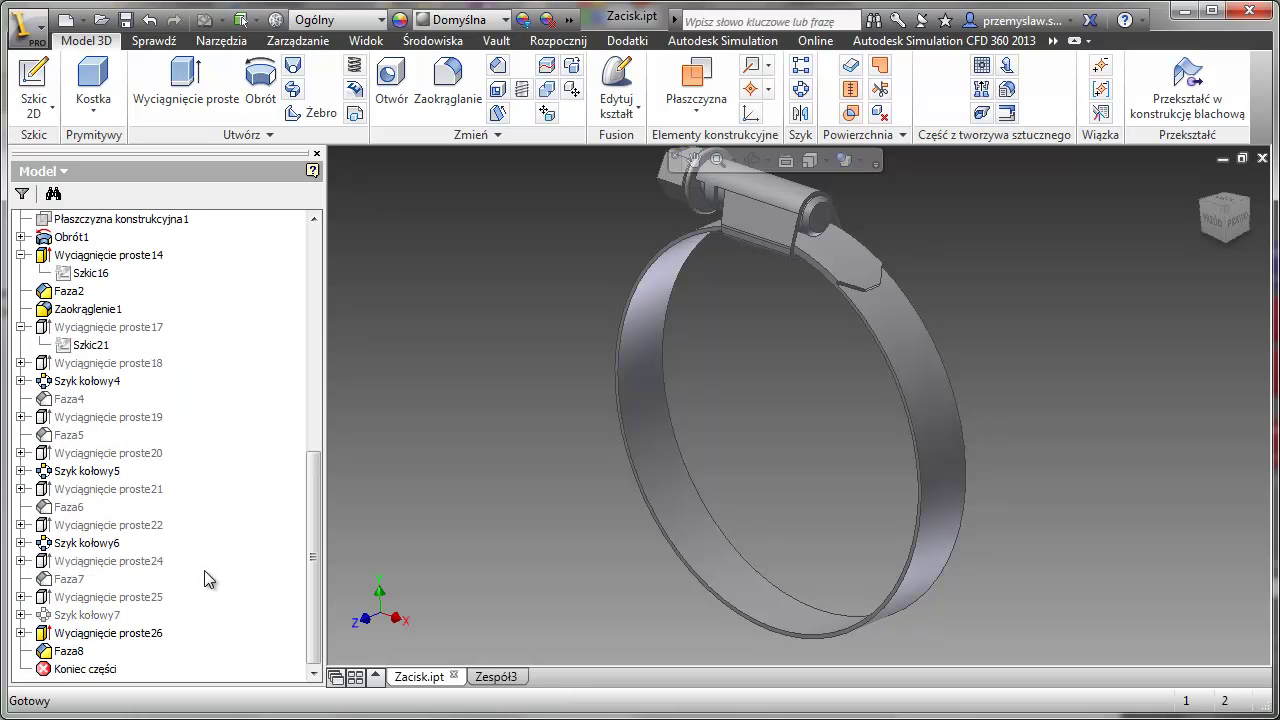
Step: Copy the slot sketch Szkic31 from the feature Wyciągnięcie proste25
{"action": "left_click", "coordinate": [21, 597]}
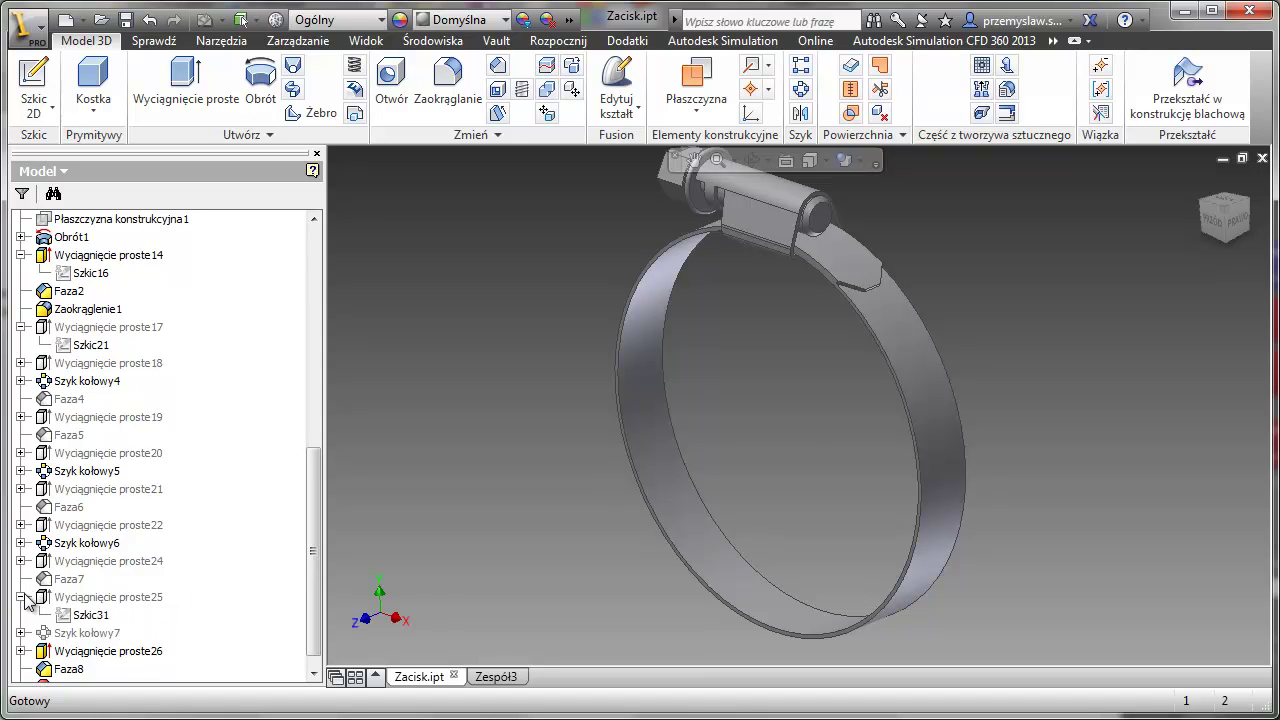
{"action": "left_click", "coordinate": [88, 615]}
{"action": "key", "text": "End"}
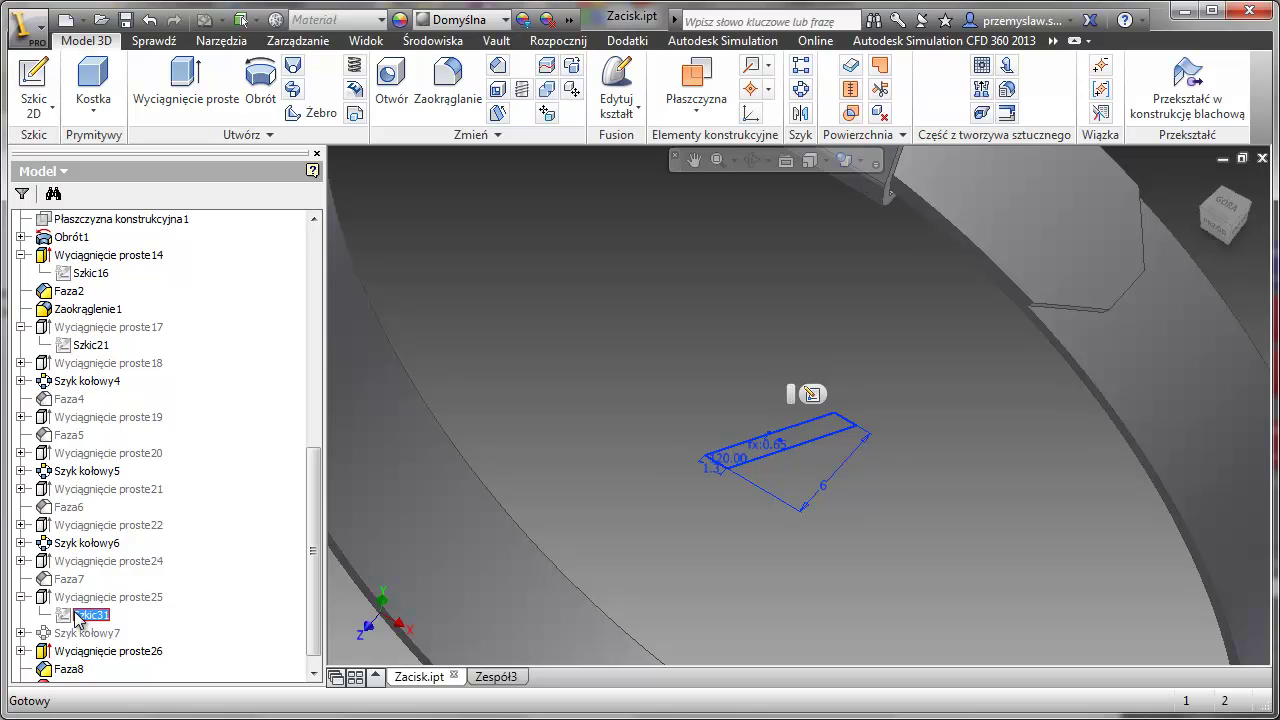
{"action": "right_click", "coordinate": [79, 618]}
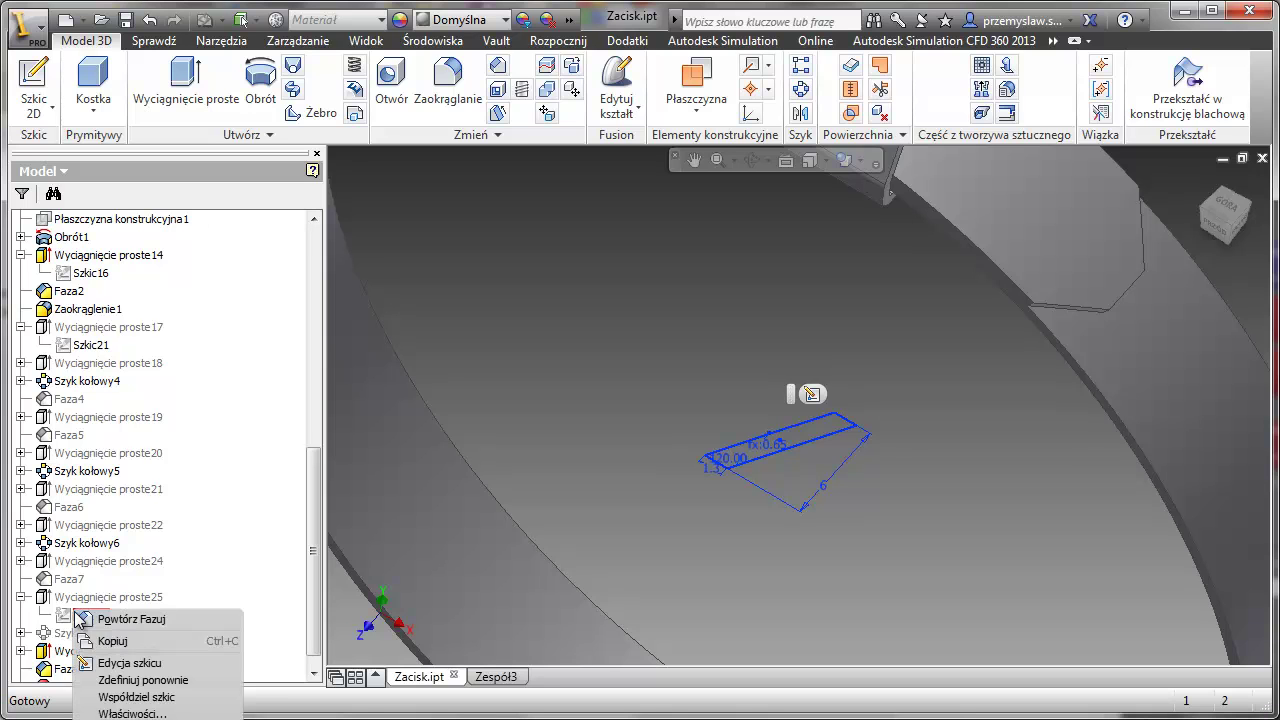
{"action": "left_click", "coordinate": [400, 549]}
{"action": "key", "text": "Home"}
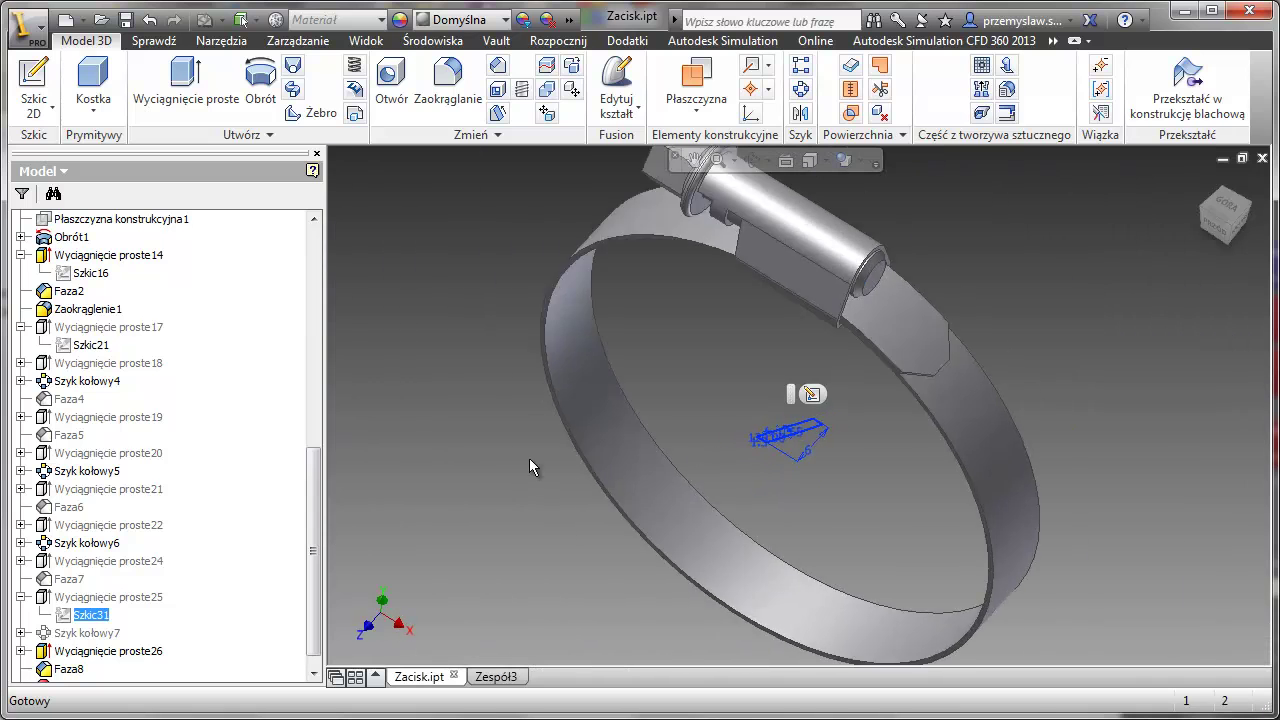
{"action": "left_click", "coordinate": [516, 399]}
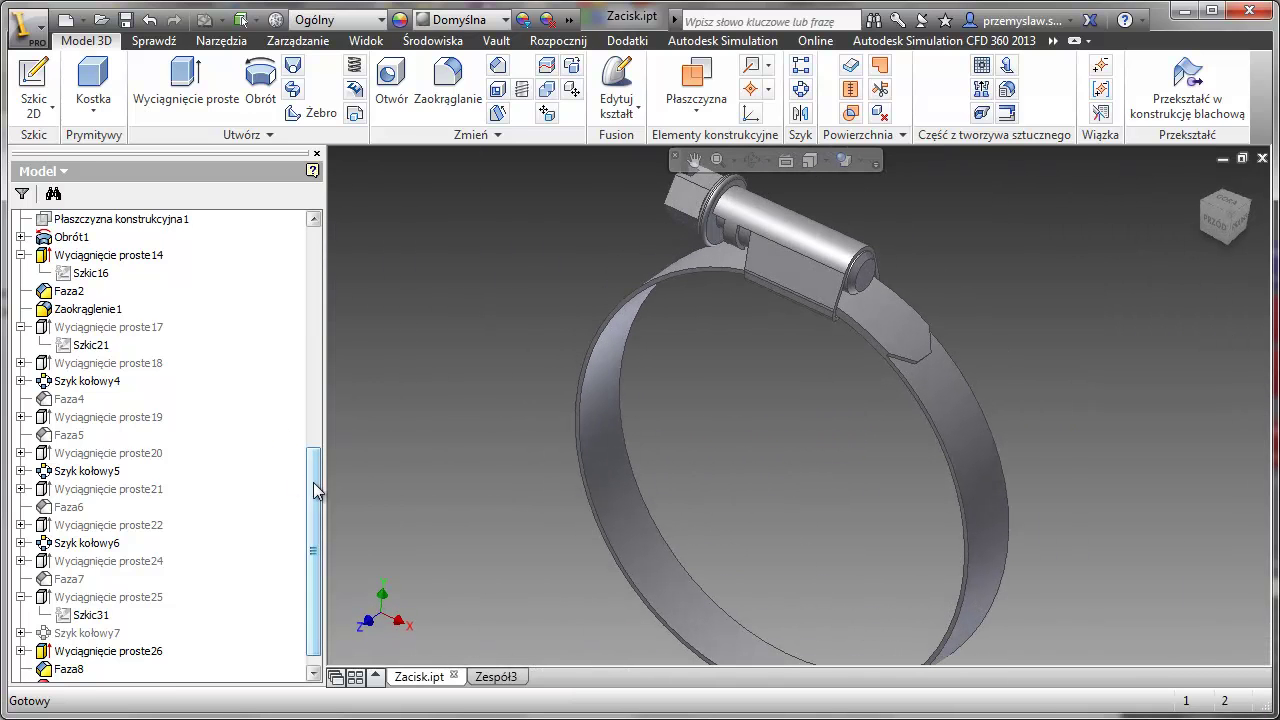
Step: Create a 2D sketch on the XZ origin plane and paste the copied slot profile into it
{"action": "left_click_drag", "start_coordinate": [313, 482], "coordinate": [319, 259]}
{"action": "left_click", "coordinate": [134, 423]}
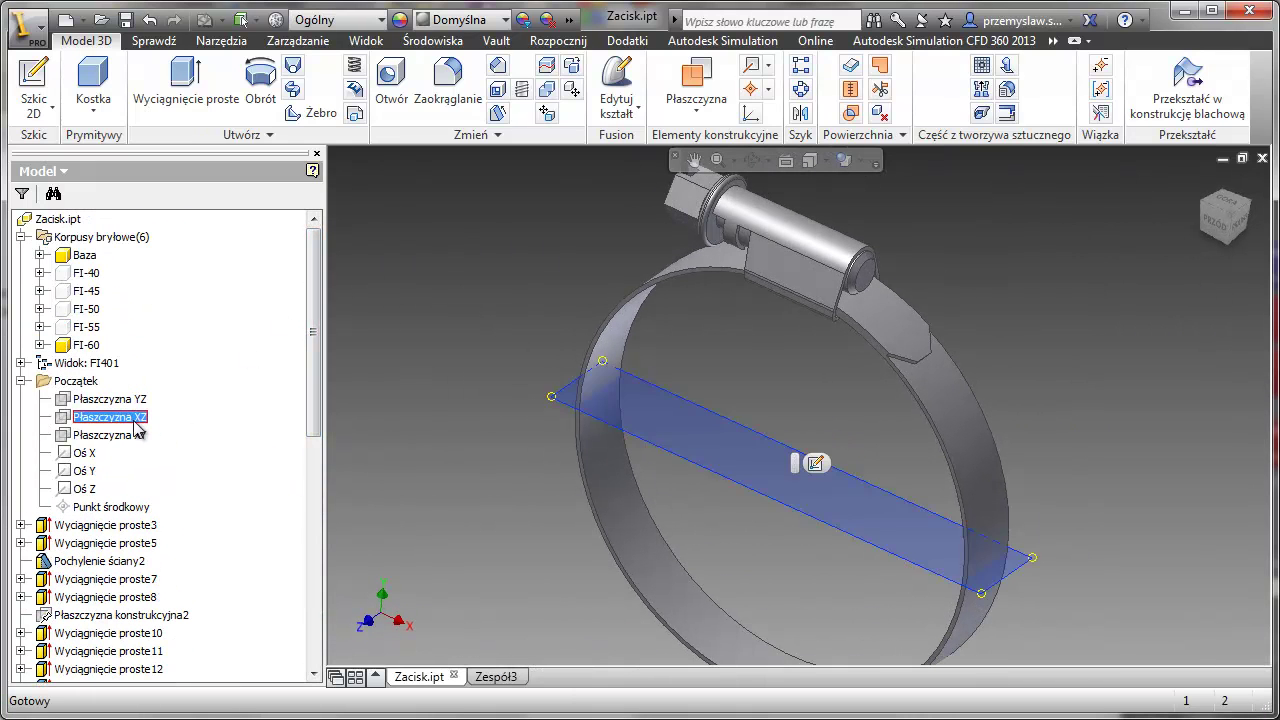
{"action": "left_click", "coordinate": [815, 464]}
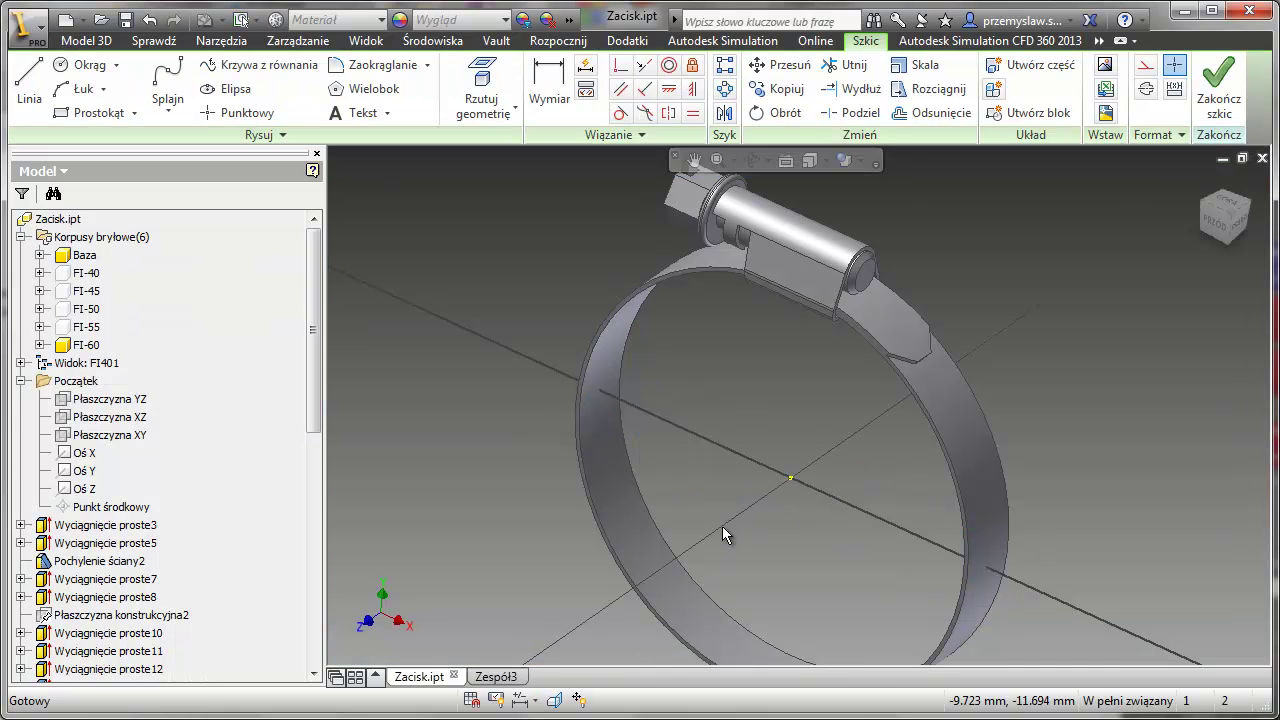
{"action": "right_click", "coordinate": [773, 407]}
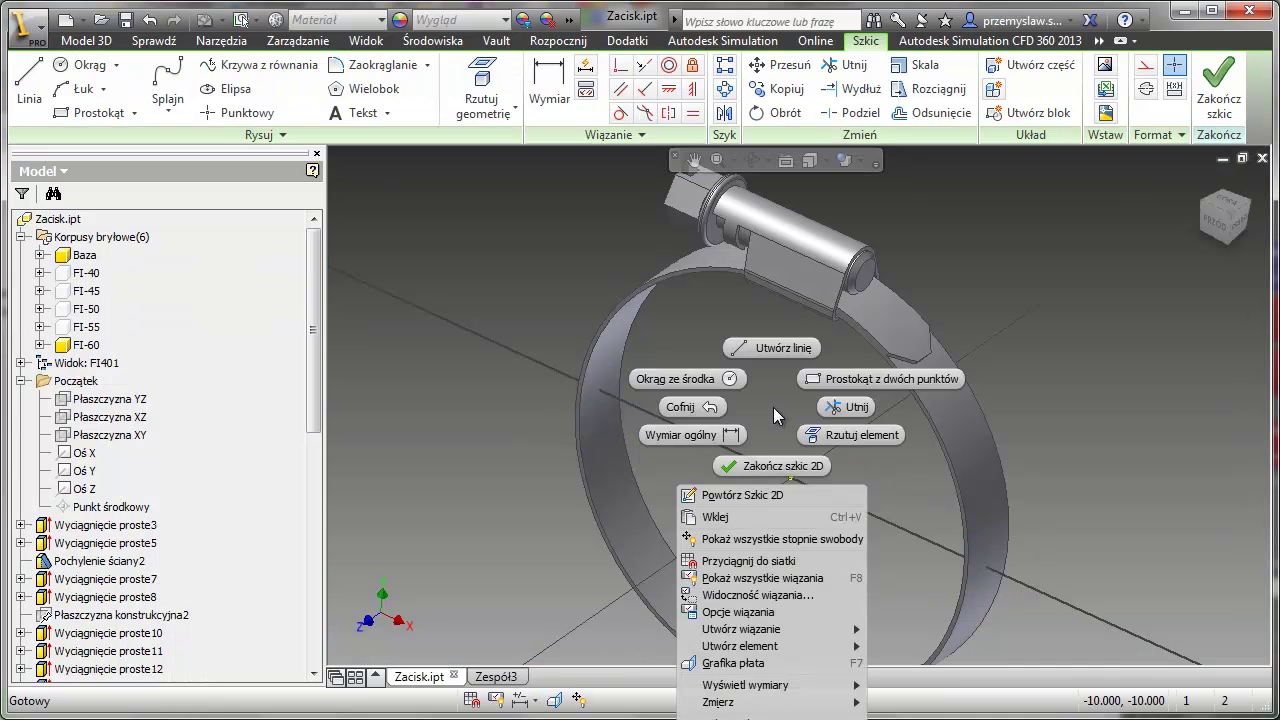
{"action": "left_click", "coordinate": [755, 517]}
{"action": "middle_click_drag", "start_coordinate": [770, 380], "coordinate": [726, 519]}
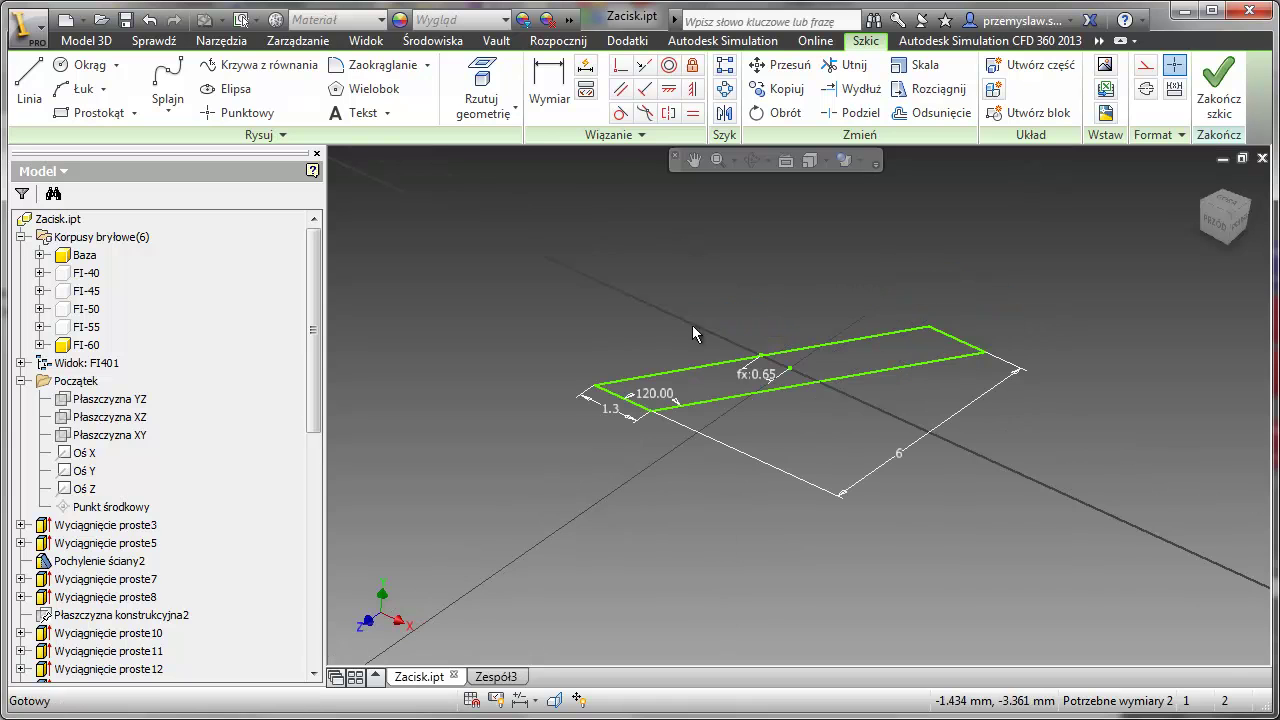
Step: Constrain the centre point of the pasted slot profile coincident with the sketch origin and finish the sketch
{"action": "left_click", "coordinate": [620, 67]}
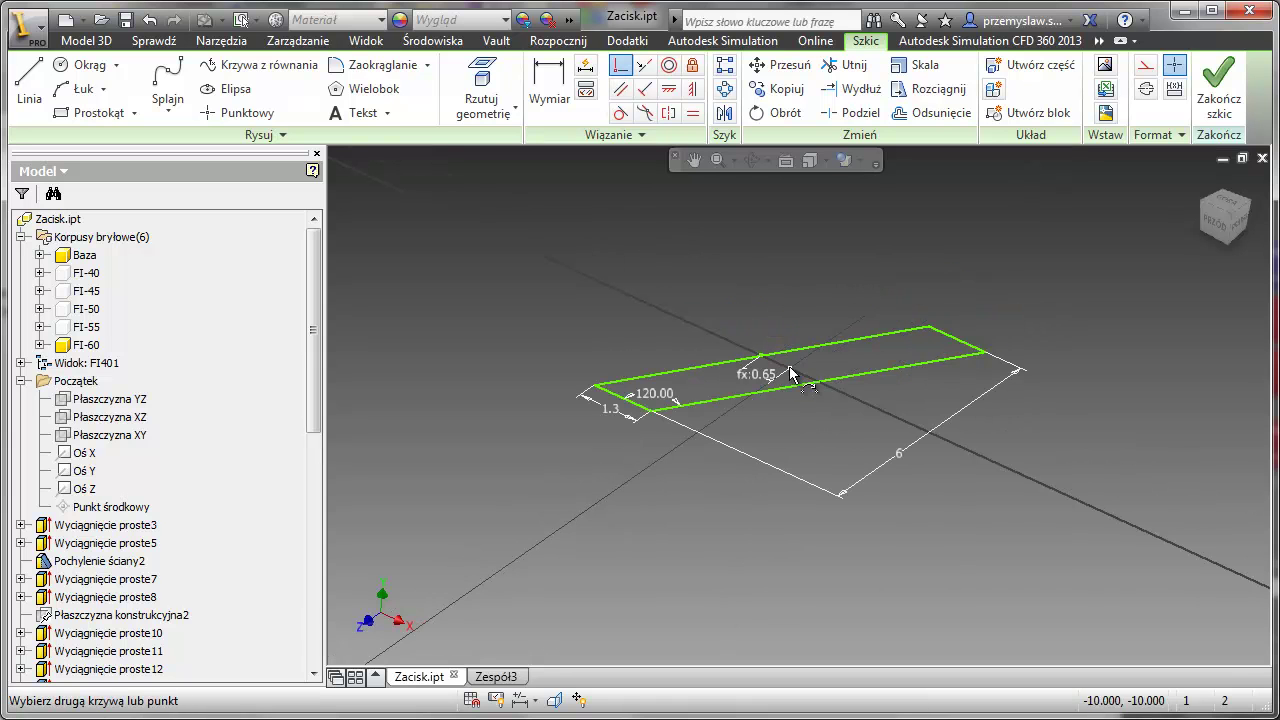
{"action": "left_click", "coordinate": [1233, 118]}
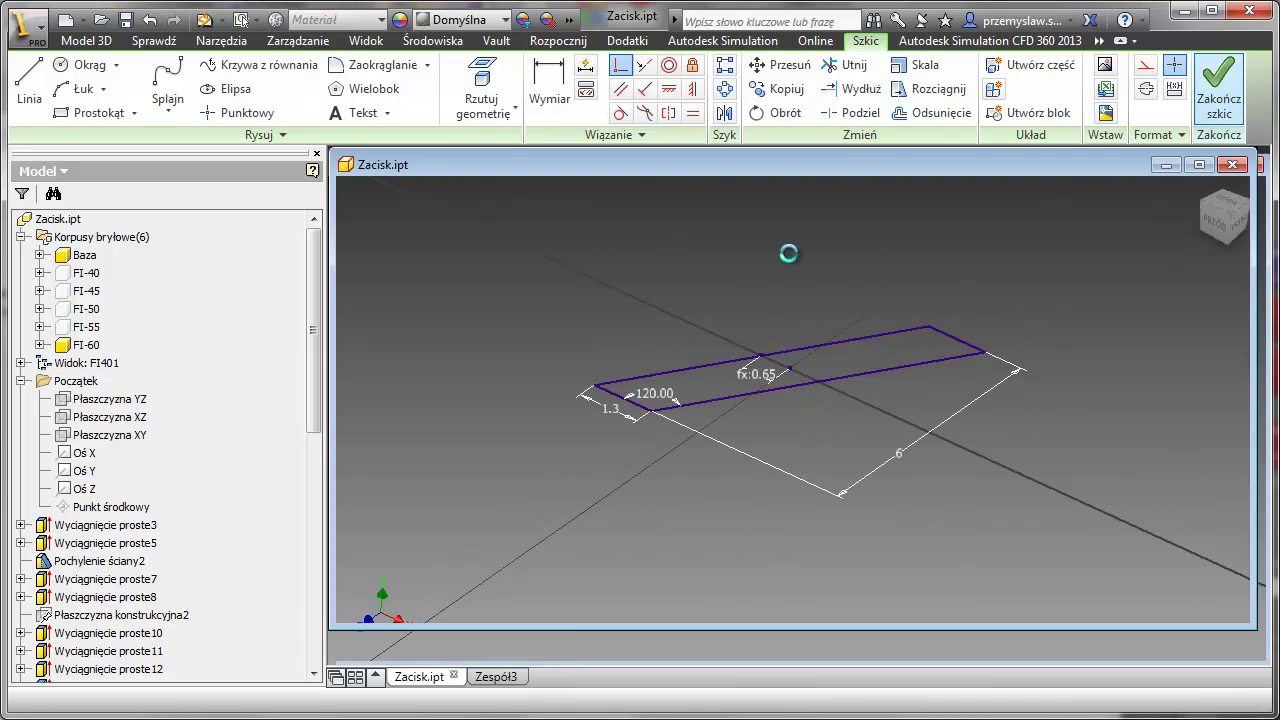
{"action": "scroll", "coordinate": [636, 269], "scroll_direction": "up", "scroll_amount": 3}
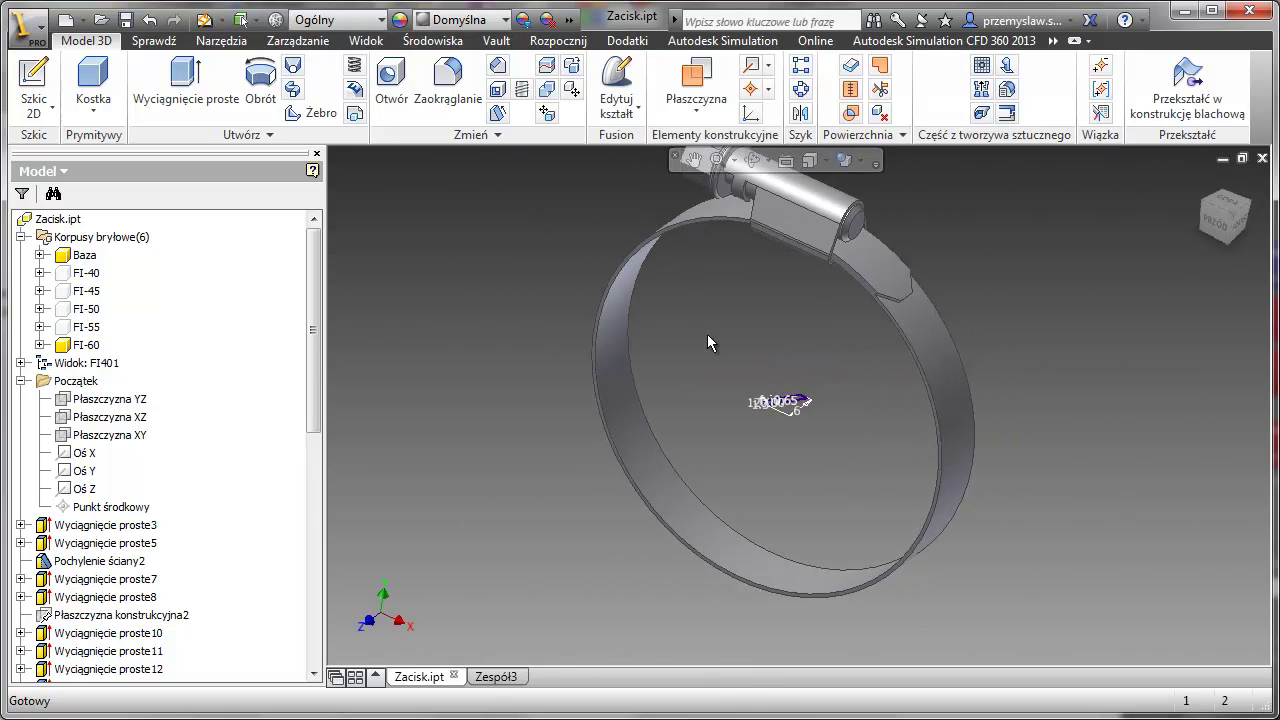
Step: Extrude the slot profile as a cut through all of the FI-60 band body
{"action": "right_click", "coordinate": [707, 334]}
{"action": "left_click", "coordinate": [776, 320]}
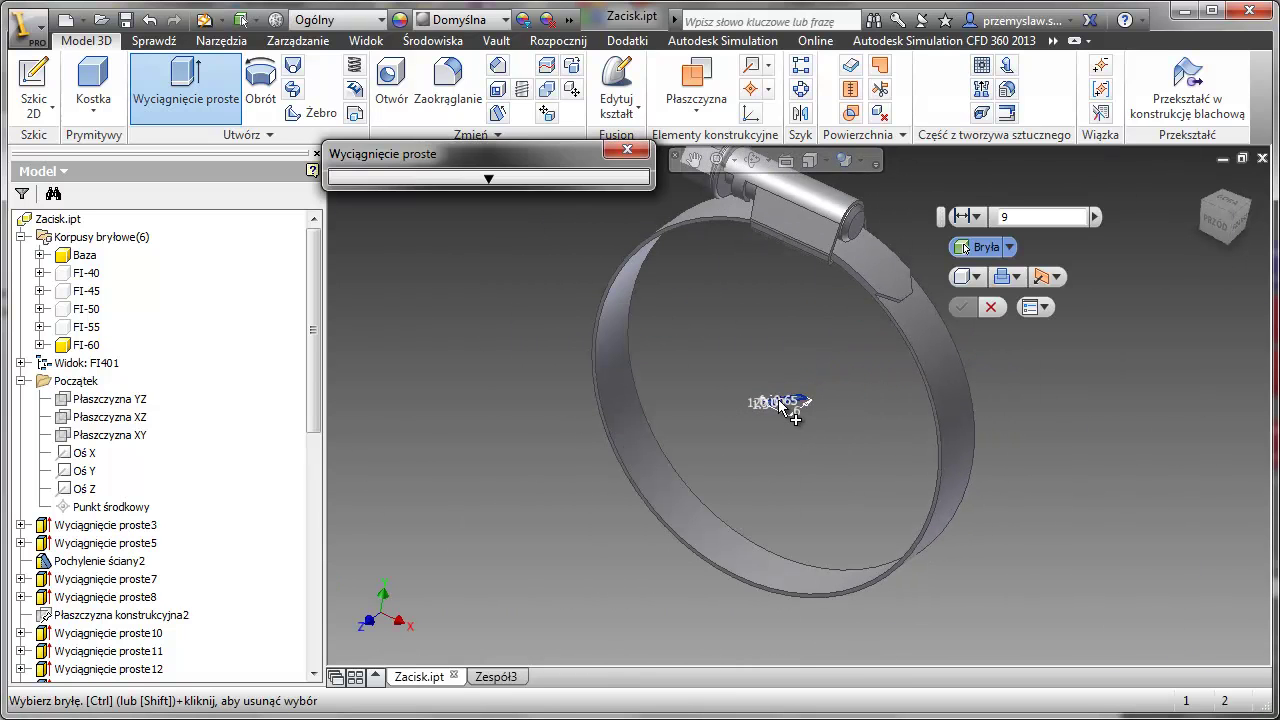
{"action": "scroll", "coordinate": [733, 457], "scroll_direction": "down", "scroll_amount": 1}
{"action": "middle_click_drag", "start_coordinate": [738, 450], "coordinate": [715, 391]}
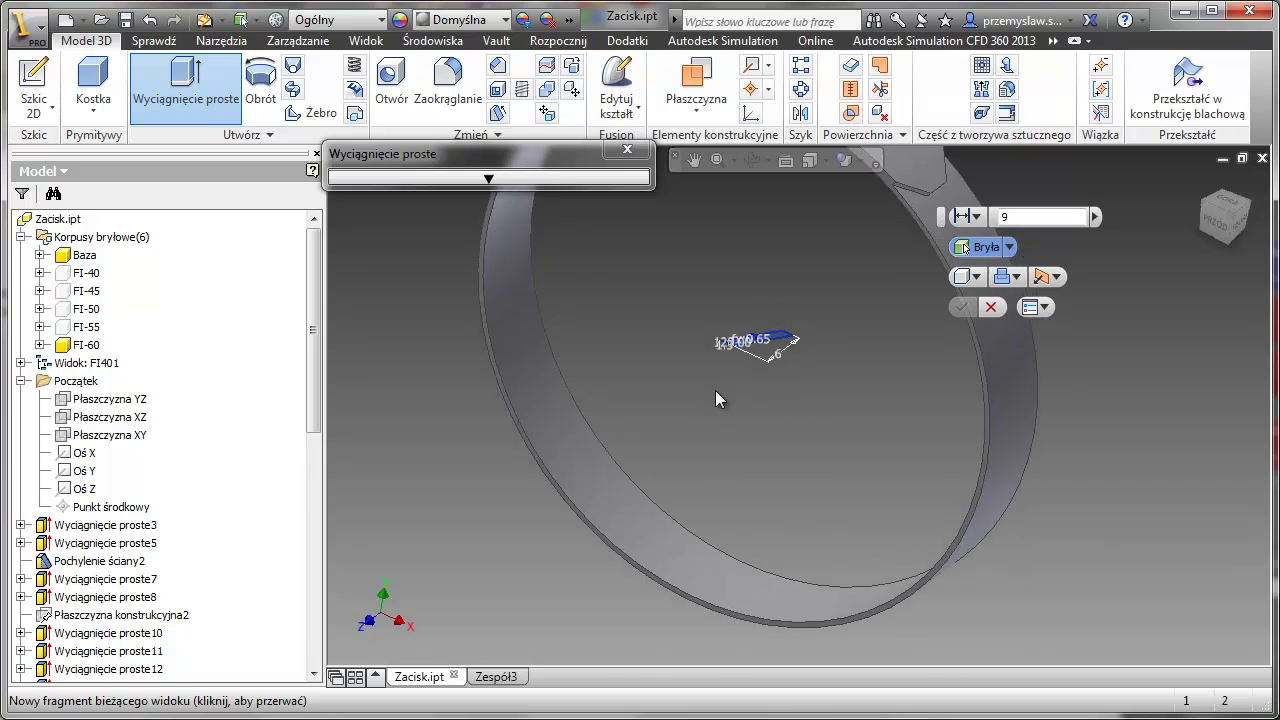
{"action": "left_click", "coordinate": [1016, 276]}
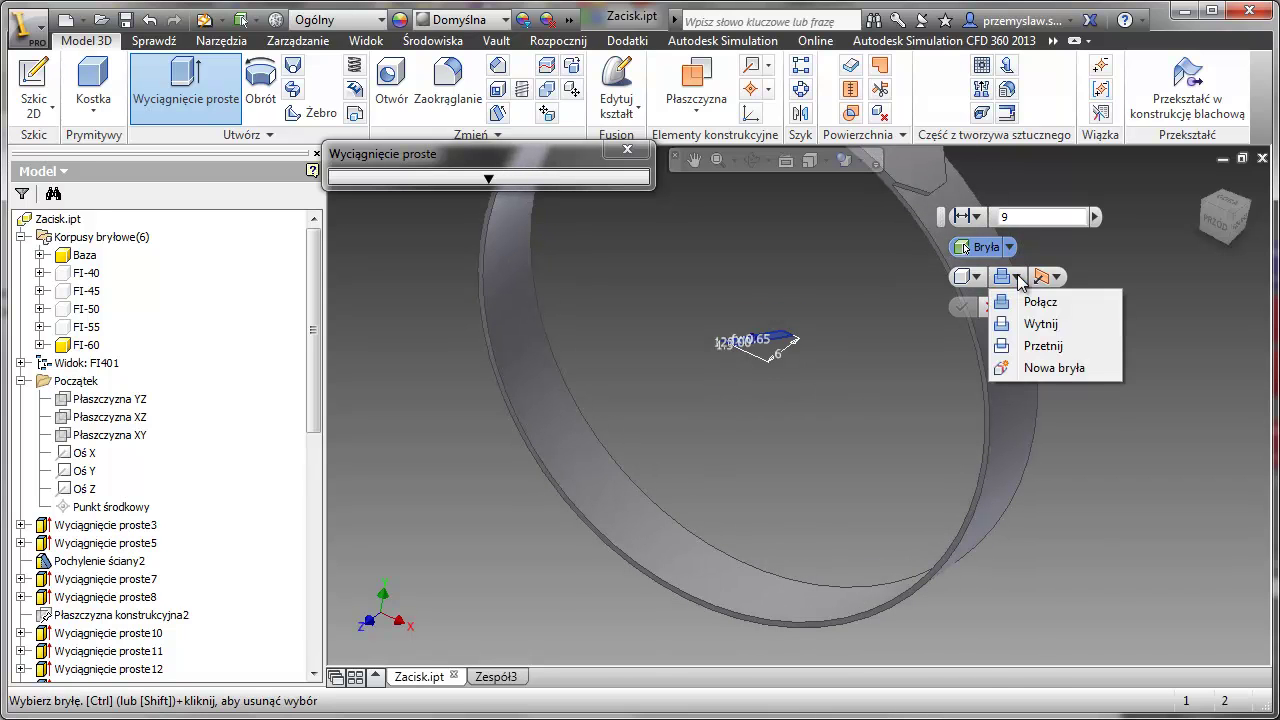
{"action": "left_click", "coordinate": [1040, 324]}
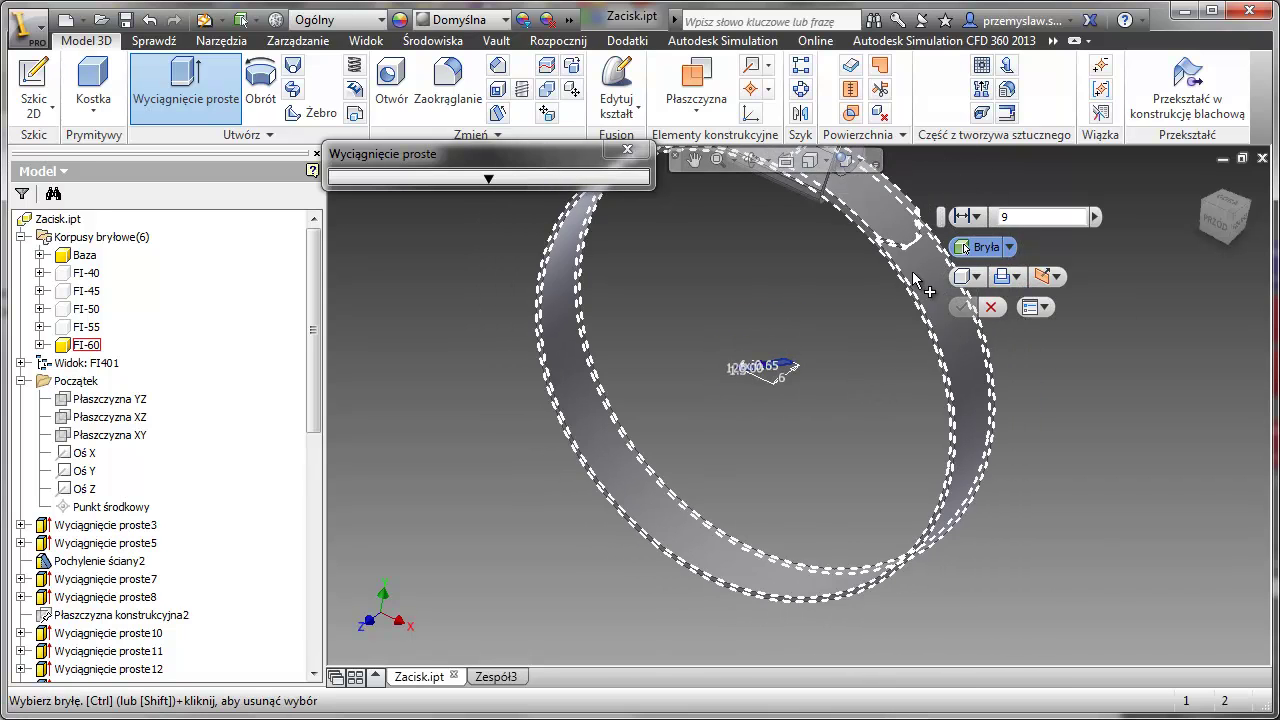
{"action": "middle_click_drag", "start_coordinate": [484, 390], "coordinate": [486, 391], "text": "shift"}
{"action": "left_click", "coordinate": [974, 216]}
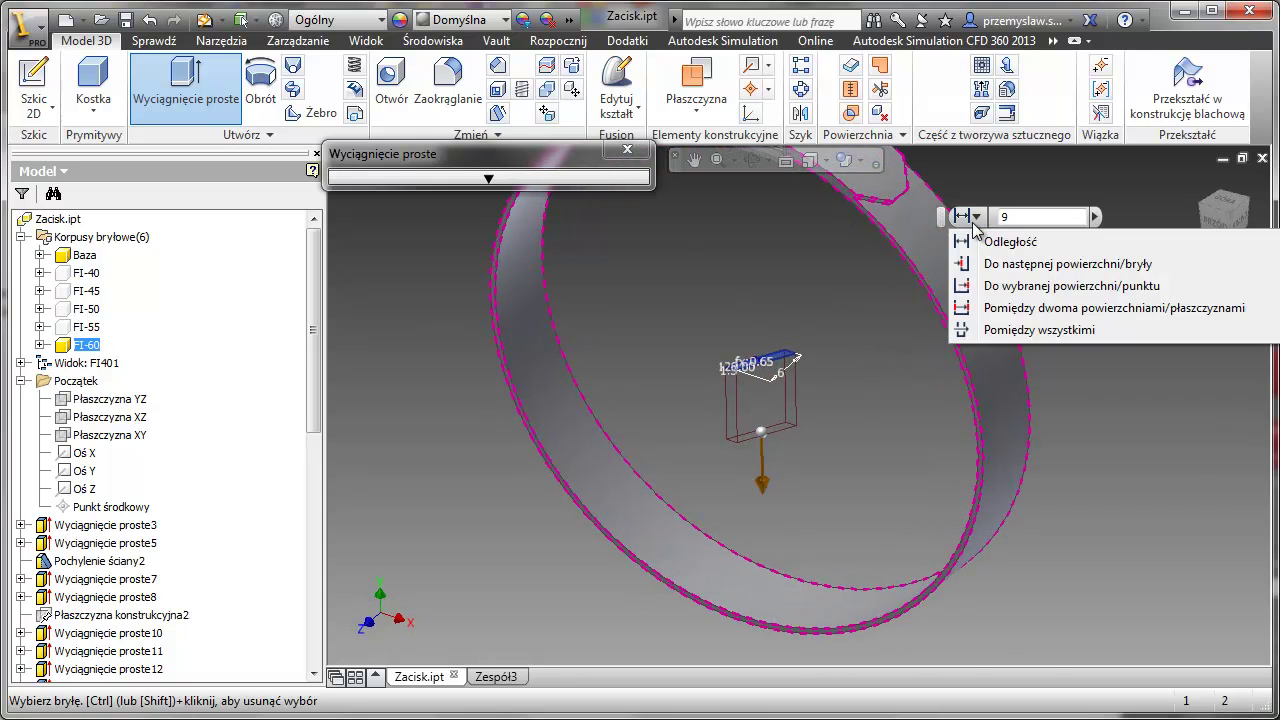
{"action": "left_click", "coordinate": [981, 333]}
{"action": "scroll", "coordinate": [836, 326], "scroll_direction": "up", "scroll_amount": 4}
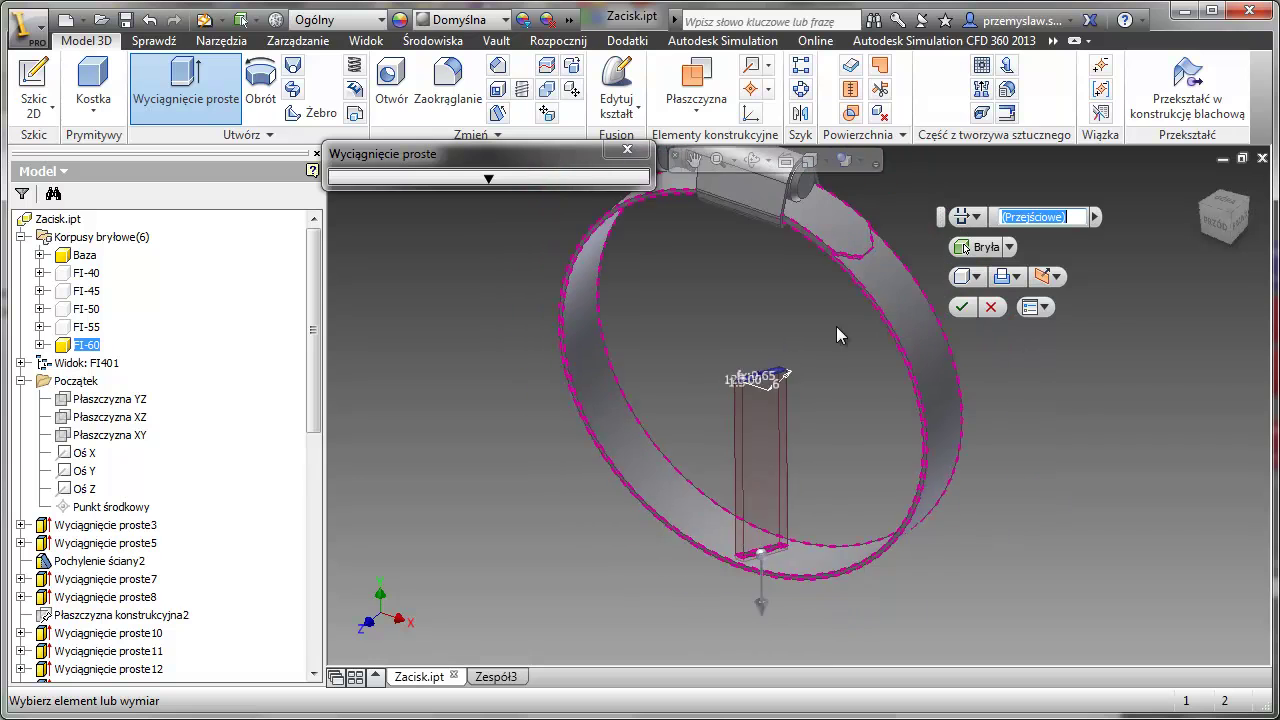
{"action": "left_click", "coordinate": [966, 309]}
Step: Set up a circular pattern of the slot cut on the FI-60 band, using the band's centre axis for rotation
{"action": "scroll", "coordinate": [446, 404], "scroll_direction": "down", "scroll_amount": 3}
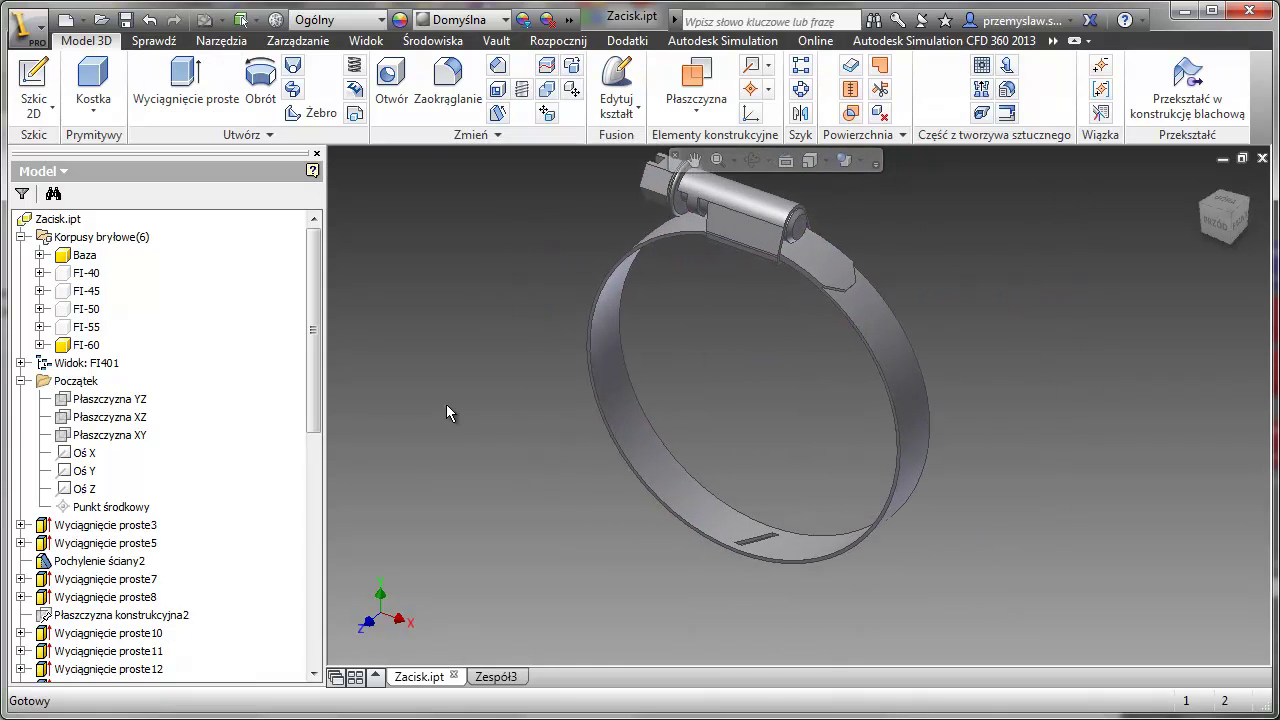
{"action": "left_click", "coordinate": [801, 88]}
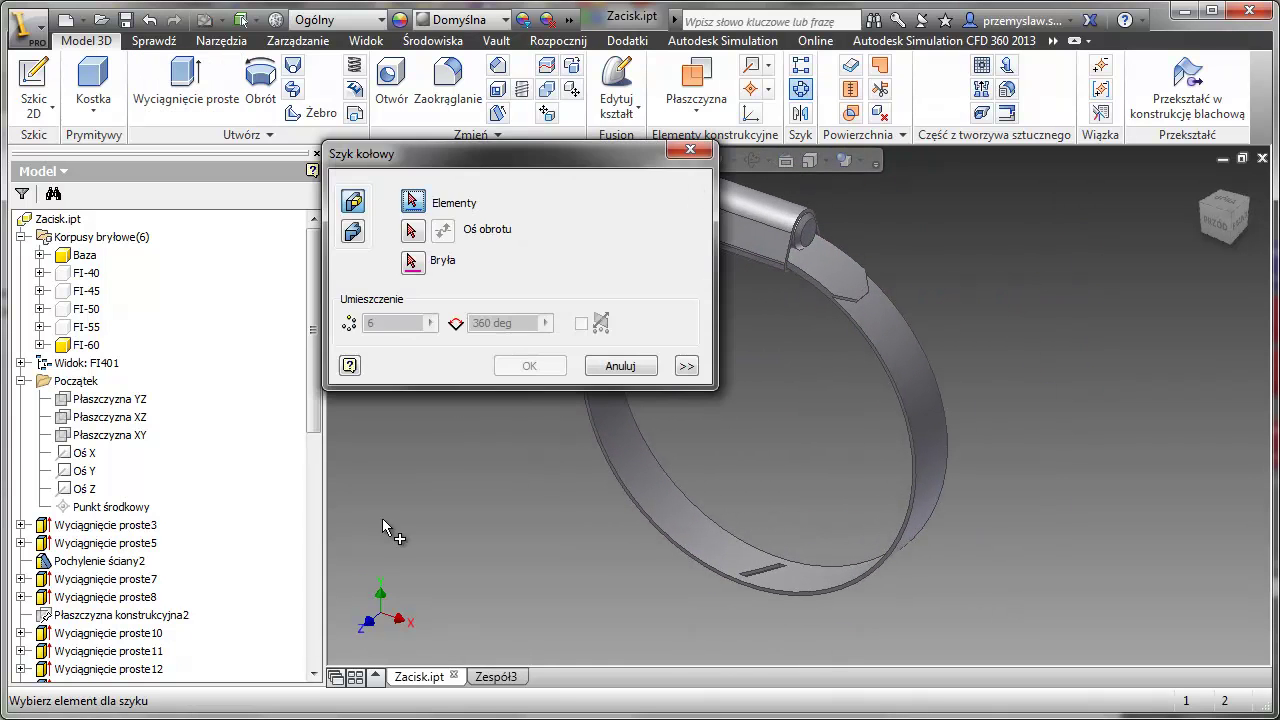
{"action": "scroll", "coordinate": [464, 566], "scroll_direction": "up", "scroll_amount": 4}
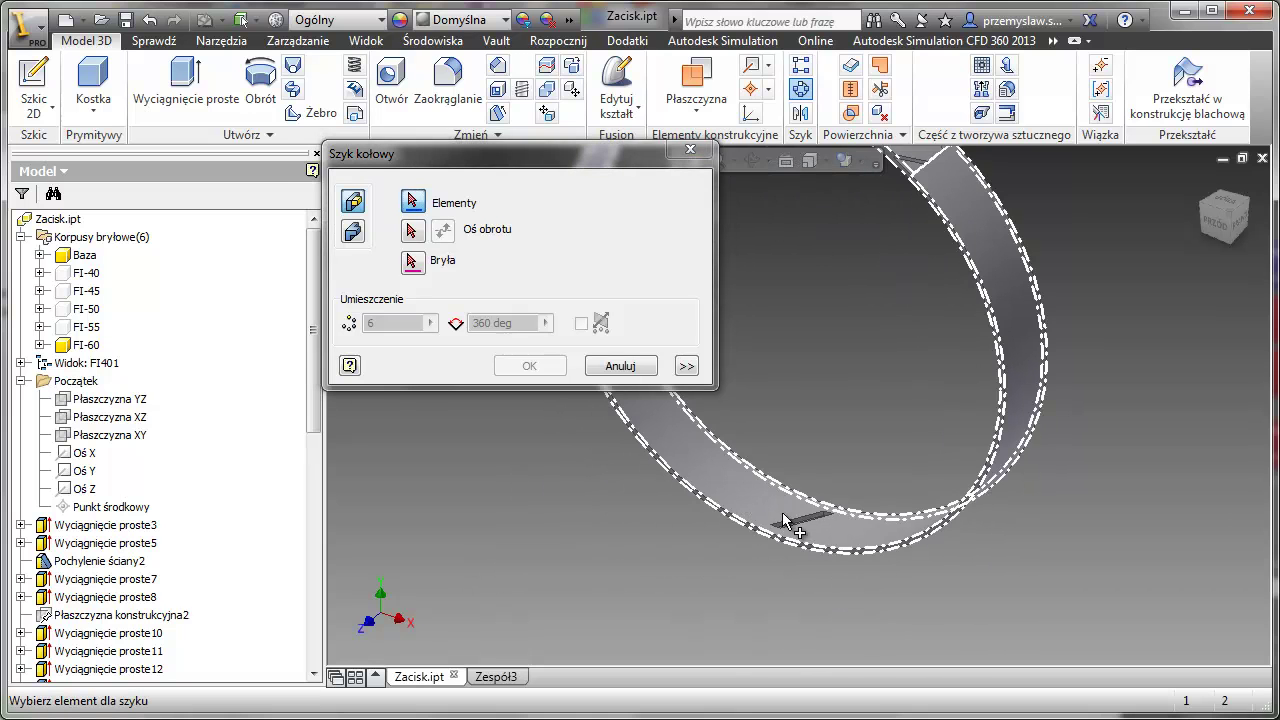
{"action": "left_click", "coordinate": [799, 529]}
{"action": "scroll", "coordinate": [597, 547], "scroll_direction": "up", "scroll_amount": 2}
{"action": "scroll", "coordinate": [596, 546], "scroll_direction": "down", "scroll_amount": 1}
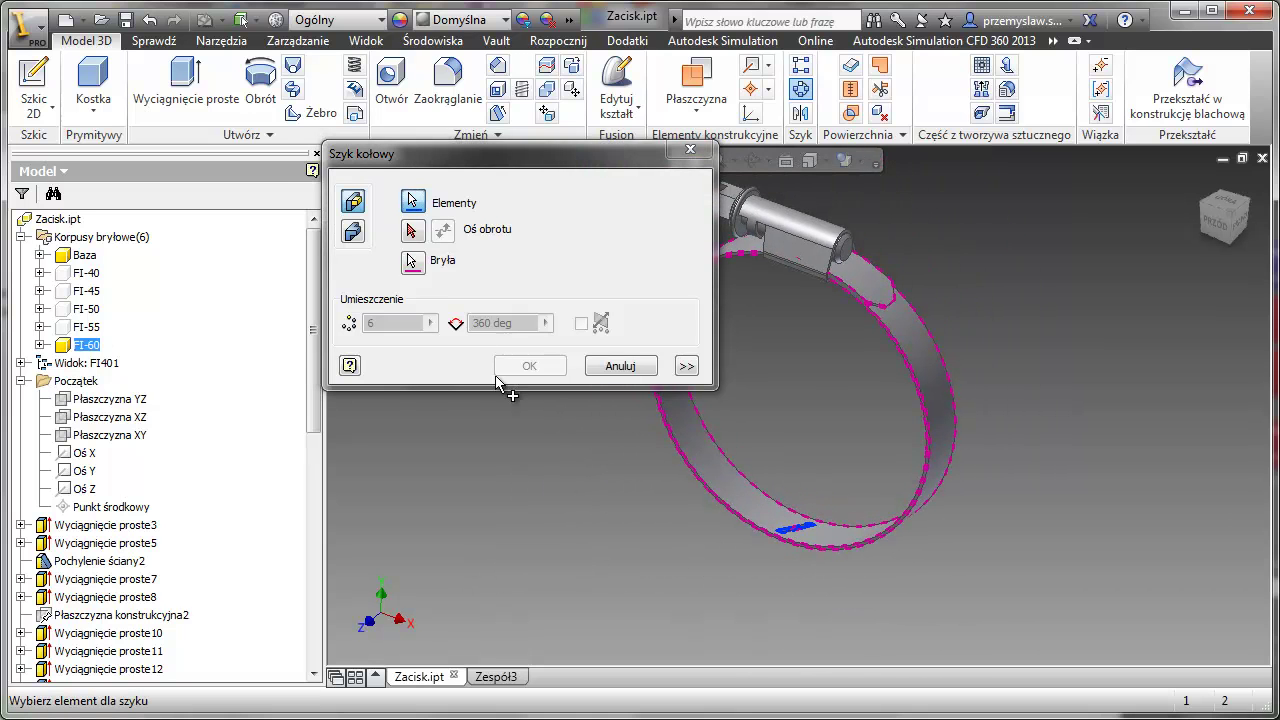
{"action": "left_click", "coordinate": [422, 238]}
{"action": "left_click", "coordinate": [741, 480]}
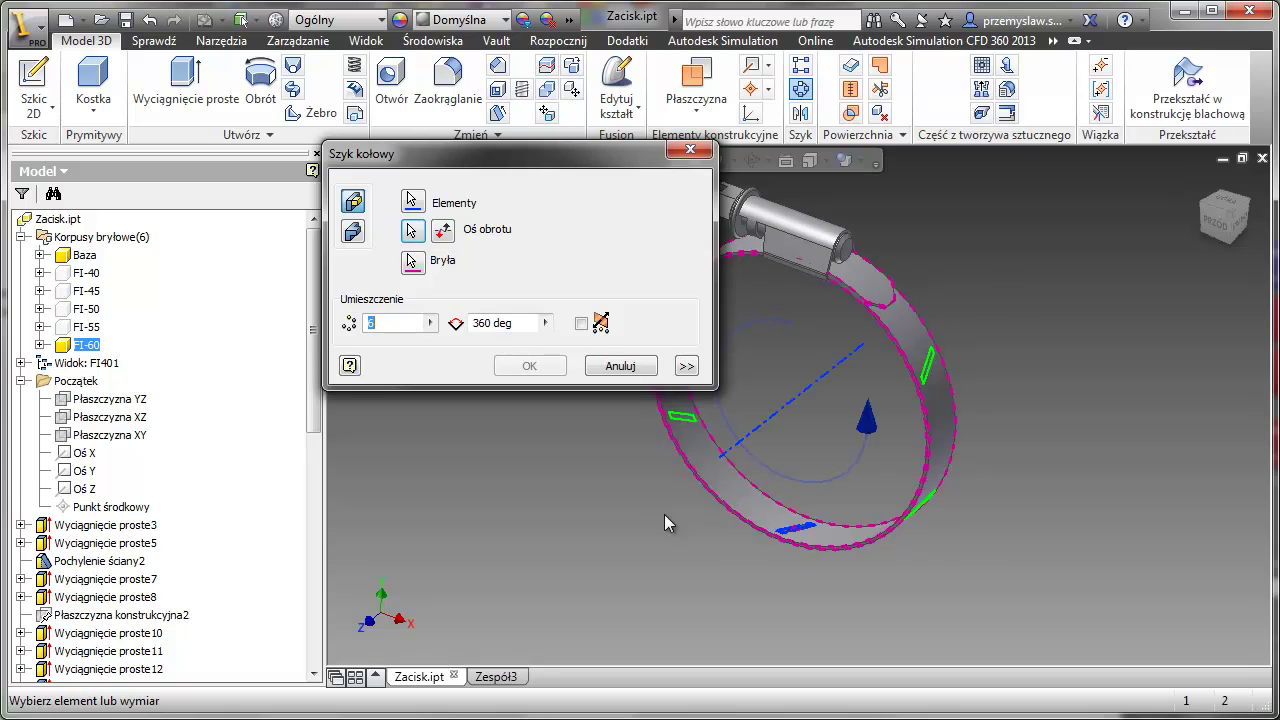
Step: Set the circular pattern to 30 occurrences over 170 degrees, reverse its direction and create it
{"action": "scroll", "coordinate": [645, 518], "scroll_direction": "up", "scroll_amount": 1}
{"action": "scroll", "coordinate": [644, 517], "scroll_direction": "up", "scroll_amount": 2}
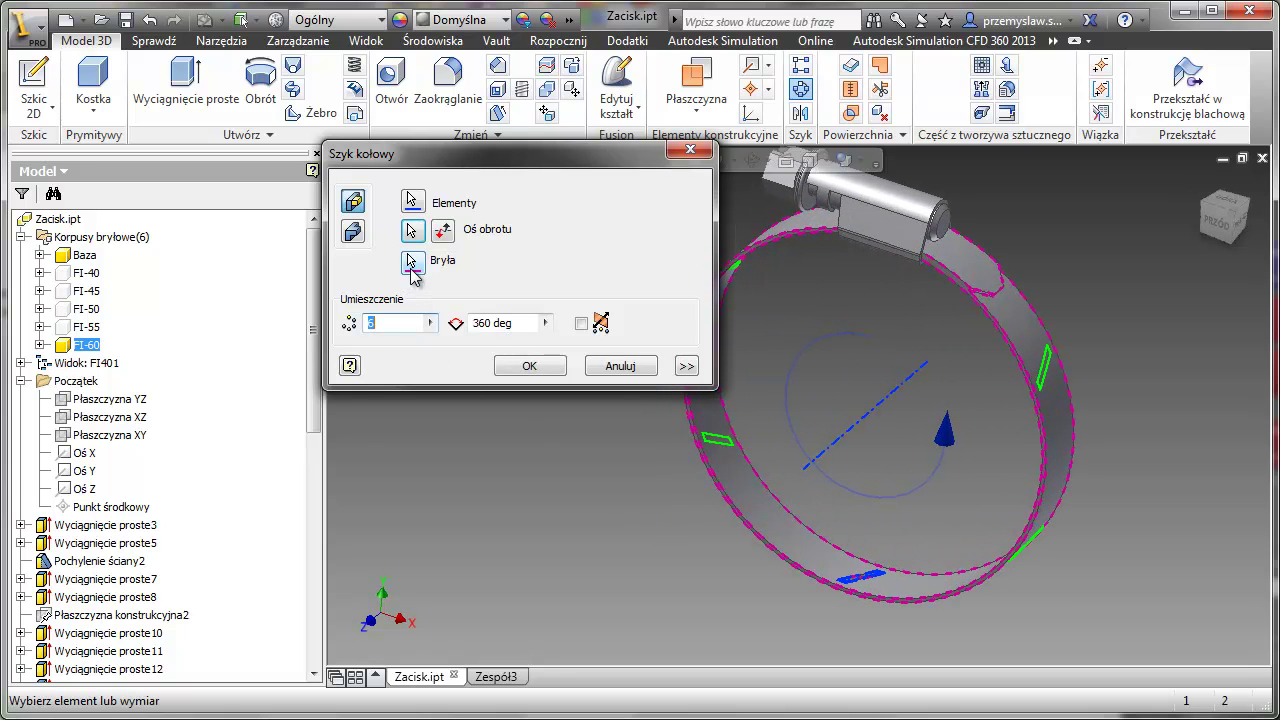
{"action": "type", "text": "6"}
{"action": "left_click", "coordinate": [430, 322]}
{"action": "left_click", "coordinate": [456, 406]}
{"action": "left_click", "coordinate": [545, 323]}
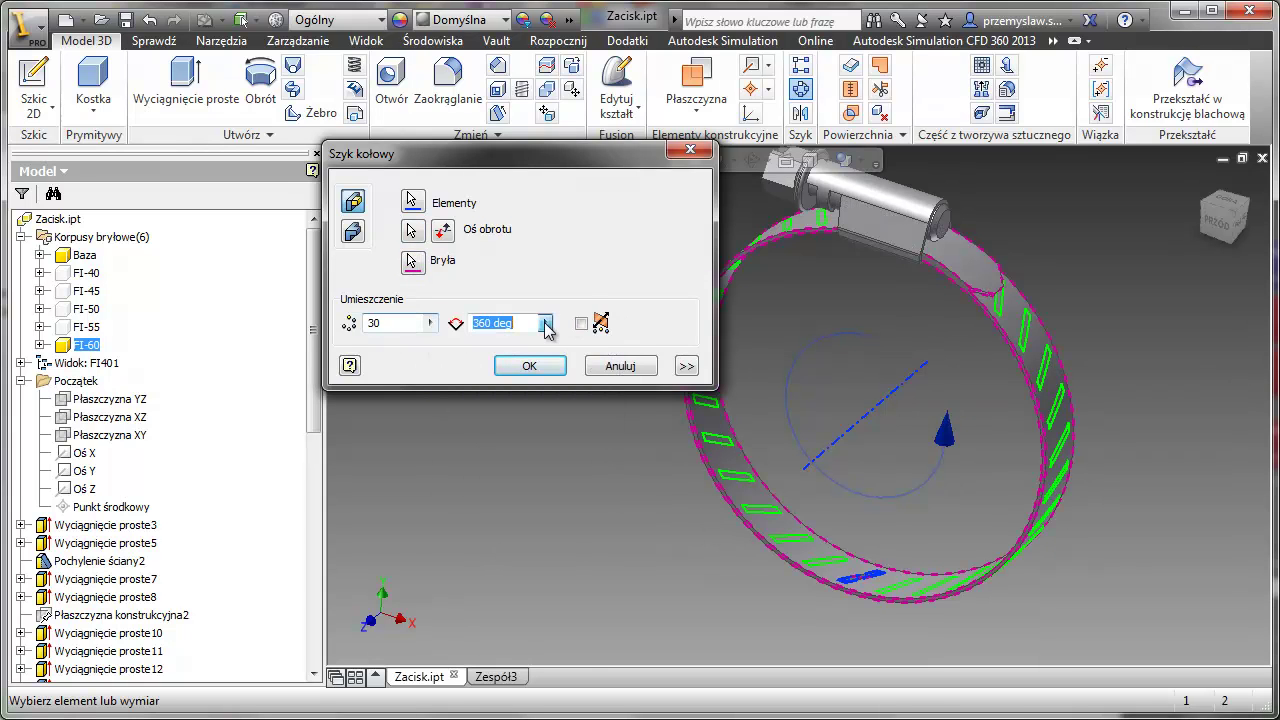
{"action": "left_click", "coordinate": [600, 398]}
{"action": "left_click", "coordinate": [448, 236]}
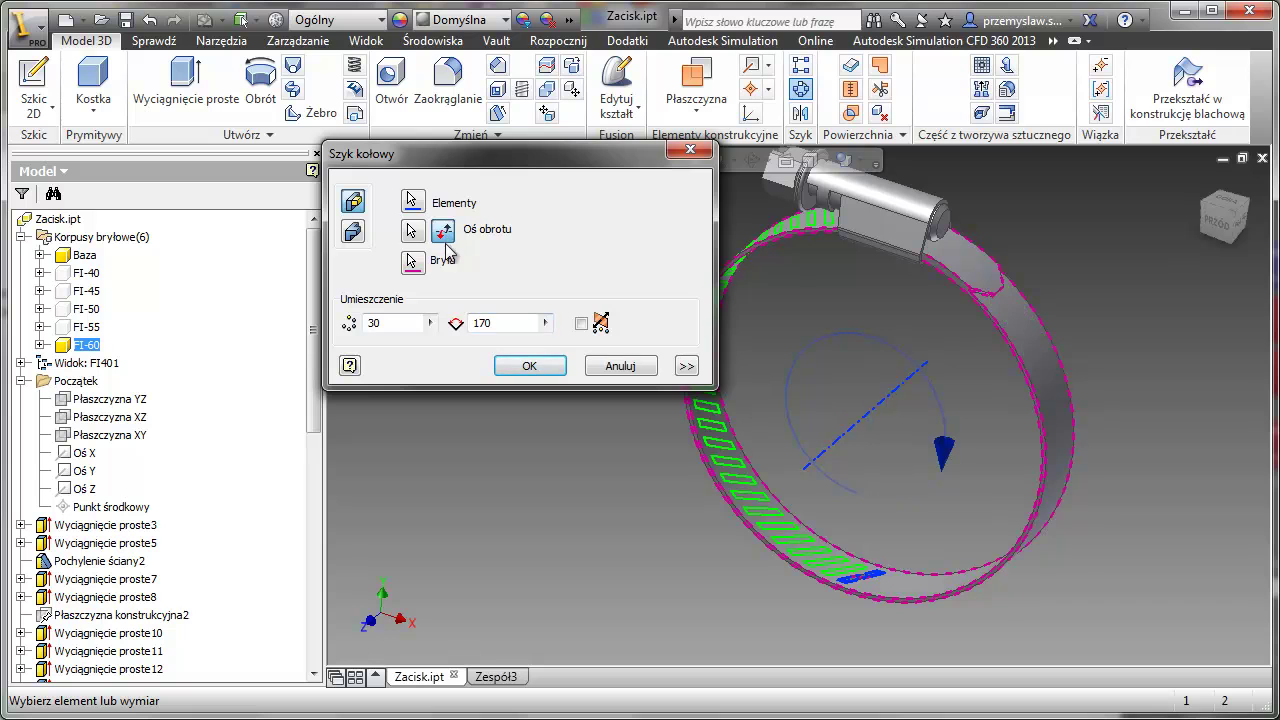
{"action": "left_click", "coordinate": [522, 366]}
Step: Edit Szkic32 of Wyciągnięcie proste26, set the overlap angle of the band end to 20 degrees and finish the sketch
{"action": "key", "text": "F6"}
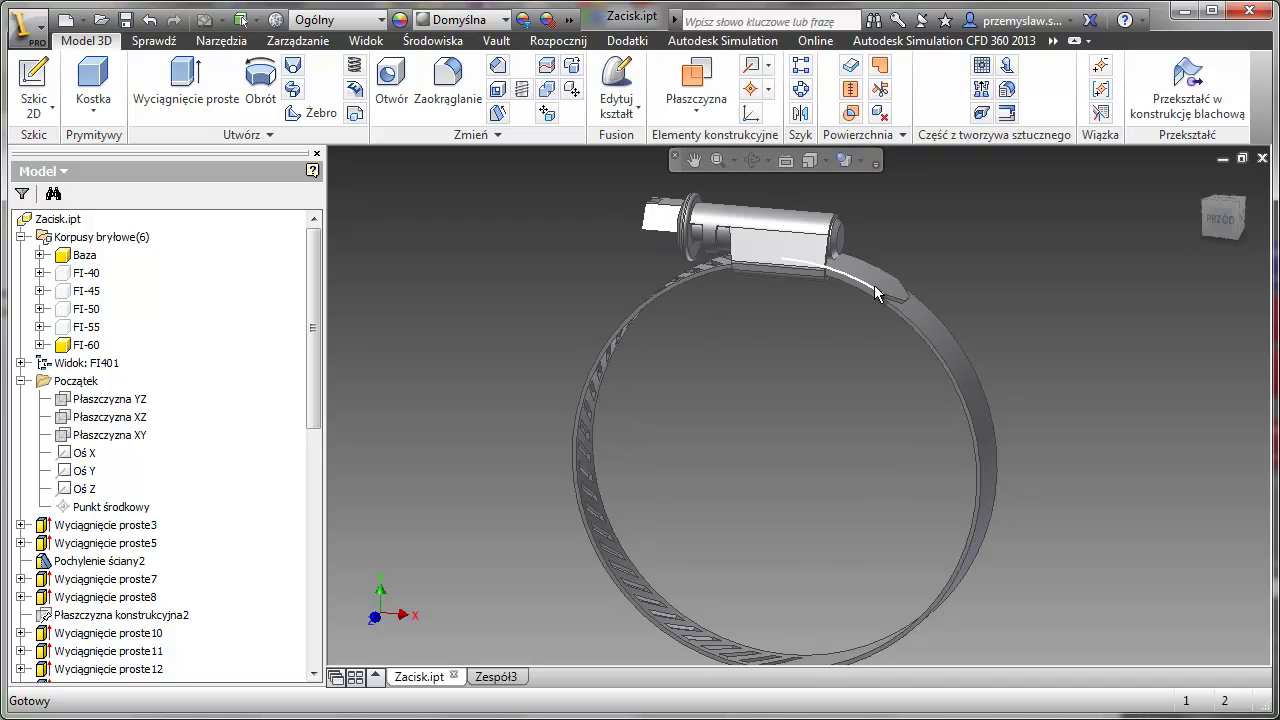
{"action": "scroll", "coordinate": [725, 343], "scroll_direction": "down", "scroll_amount": 3}
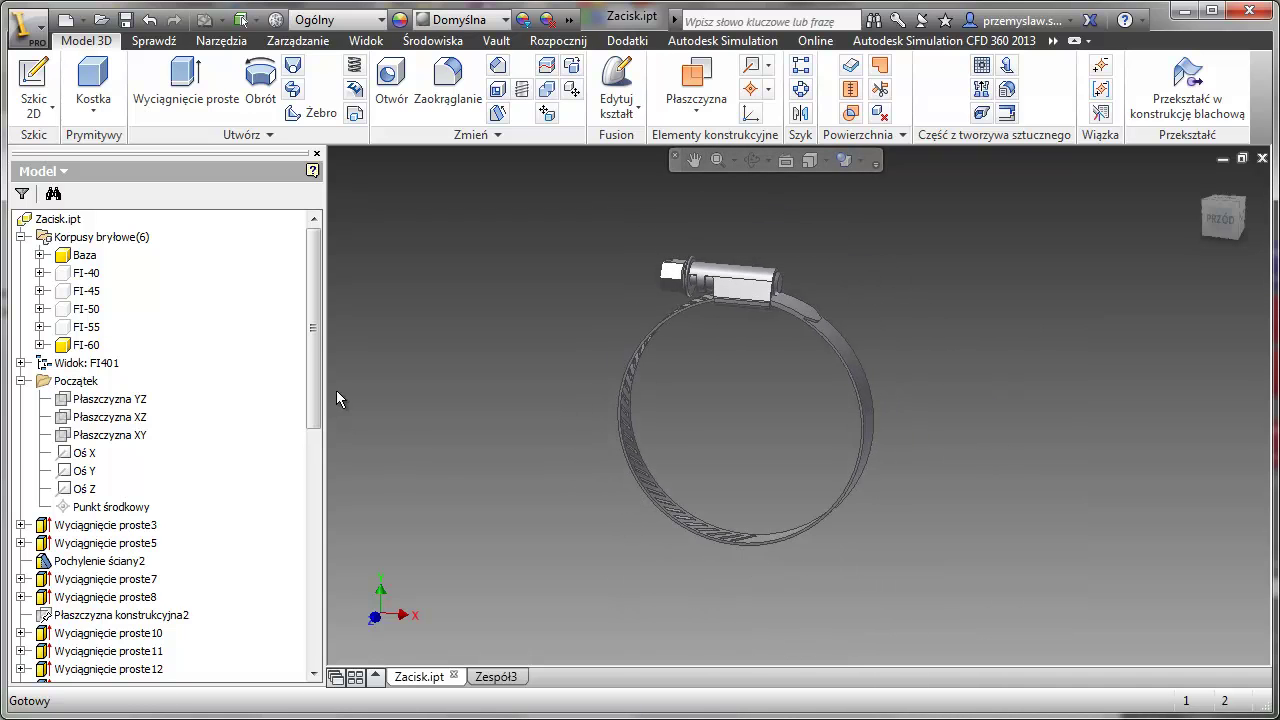
{"action": "left_click_drag", "start_coordinate": [313, 405], "coordinate": [315, 668]}
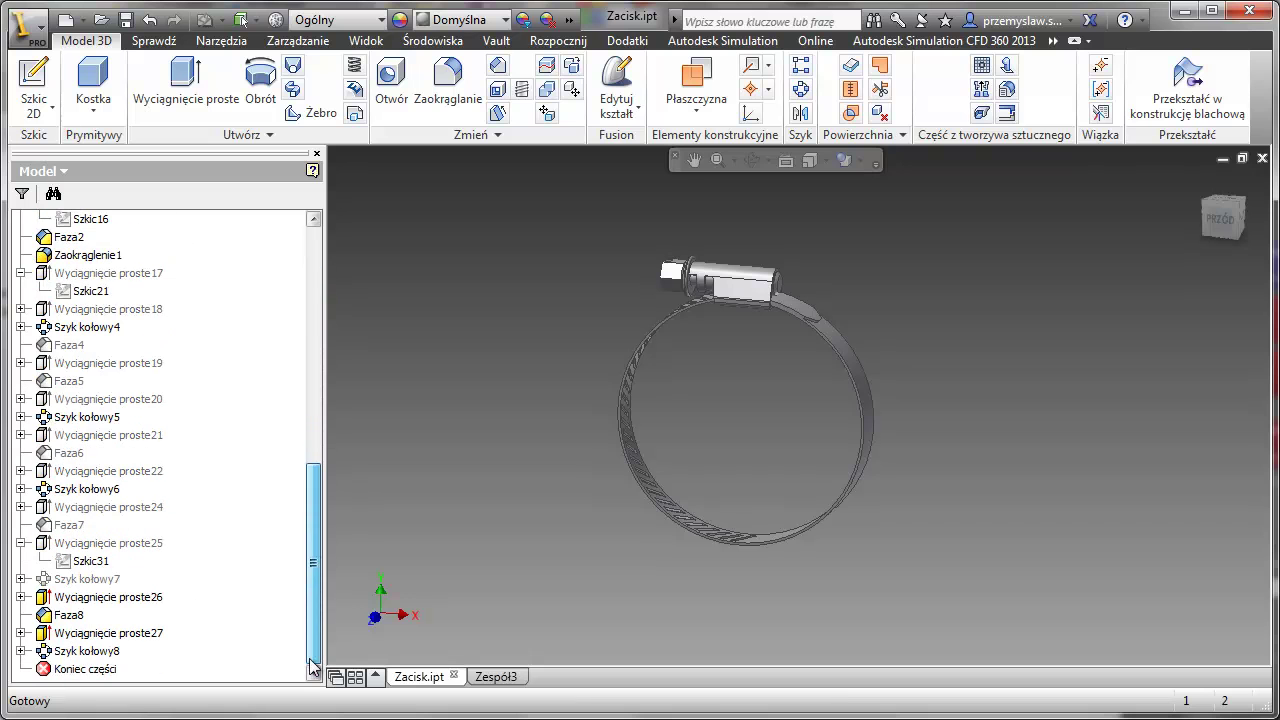
{"action": "left_click", "coordinate": [22, 597]}
{"action": "double_click", "coordinate": [72, 615]}
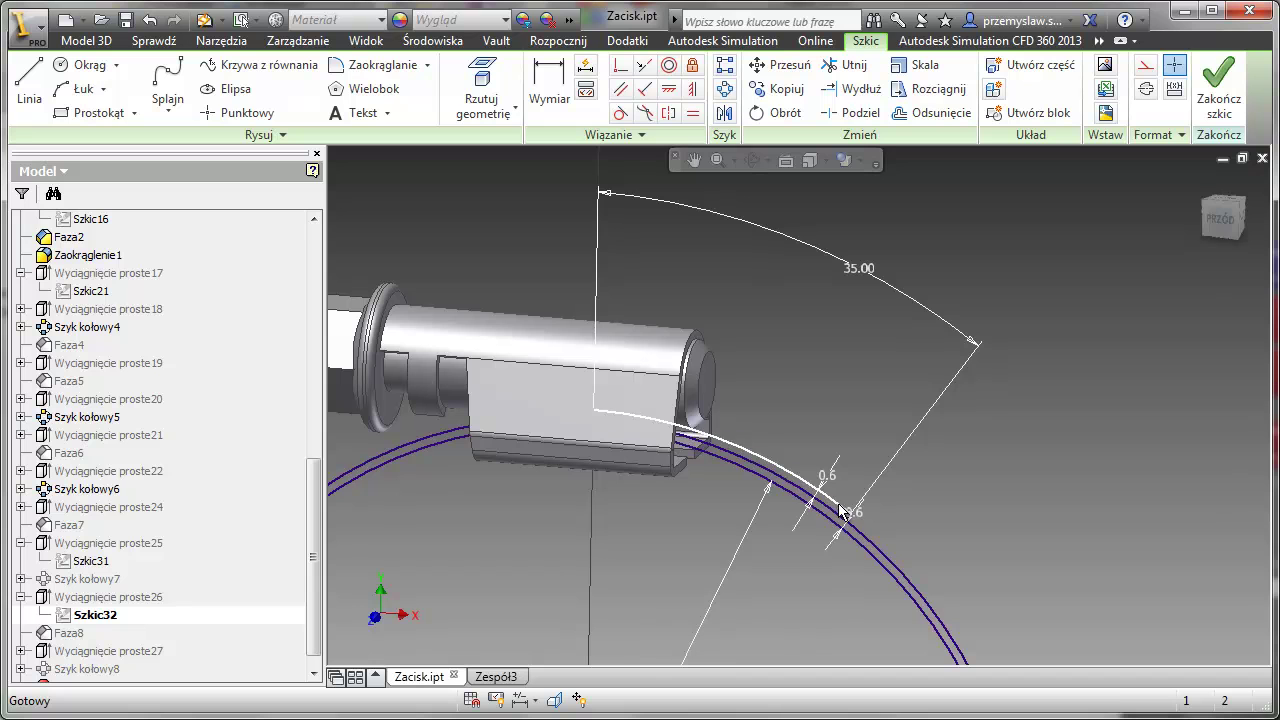
{"action": "double_click", "coordinate": [858, 268]}
{"action": "type", "text": "20"}
{"action": "key", "text": "Return"}
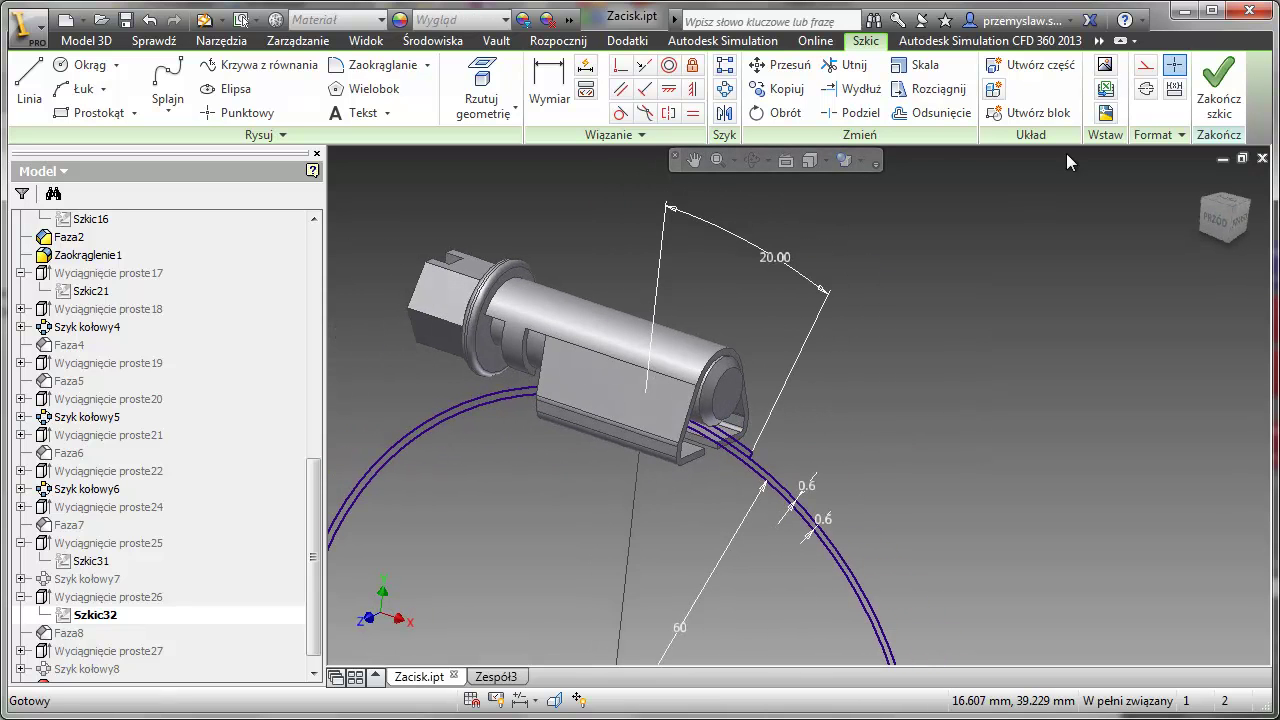
{"action": "left_click", "coordinate": [1213, 98]}
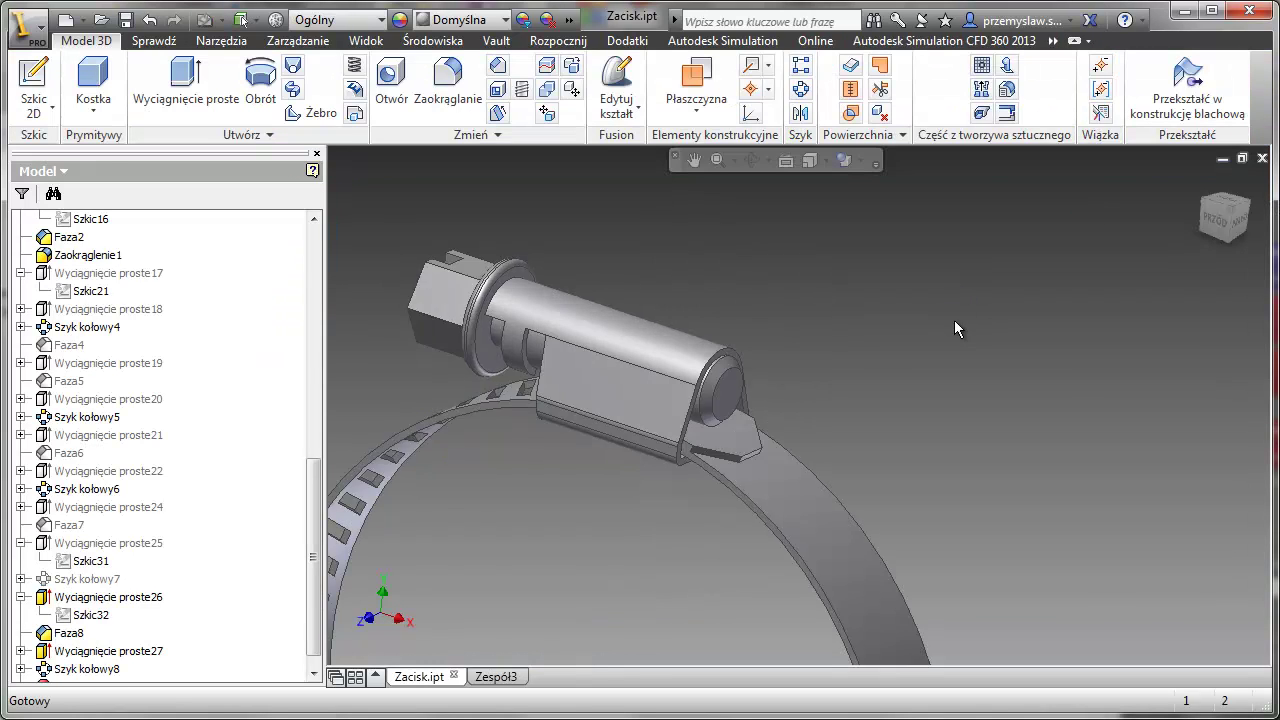
Step: Rename the view representation FI401 as FI60
{"action": "middle_click_drag", "start_coordinate": [465, 455], "coordinate": [490, 380]}
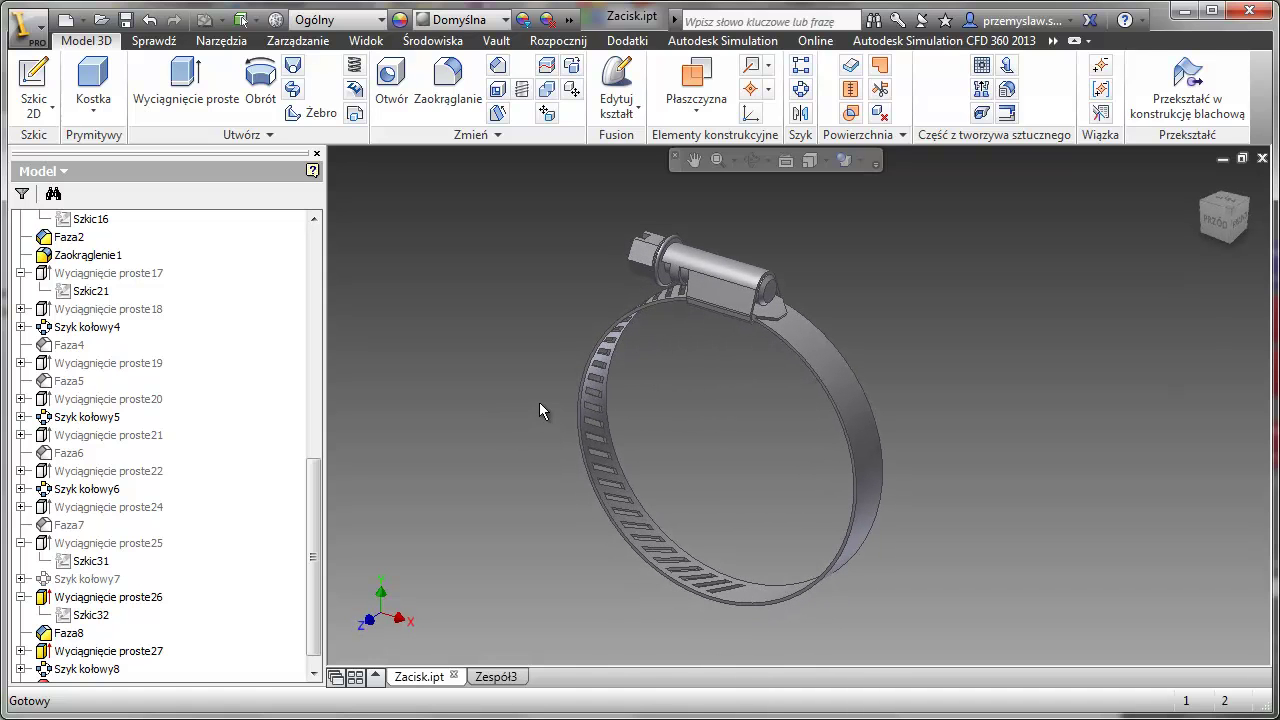
{"action": "scroll", "coordinate": [539, 402], "scroll_direction": "up", "scroll_amount": 3}
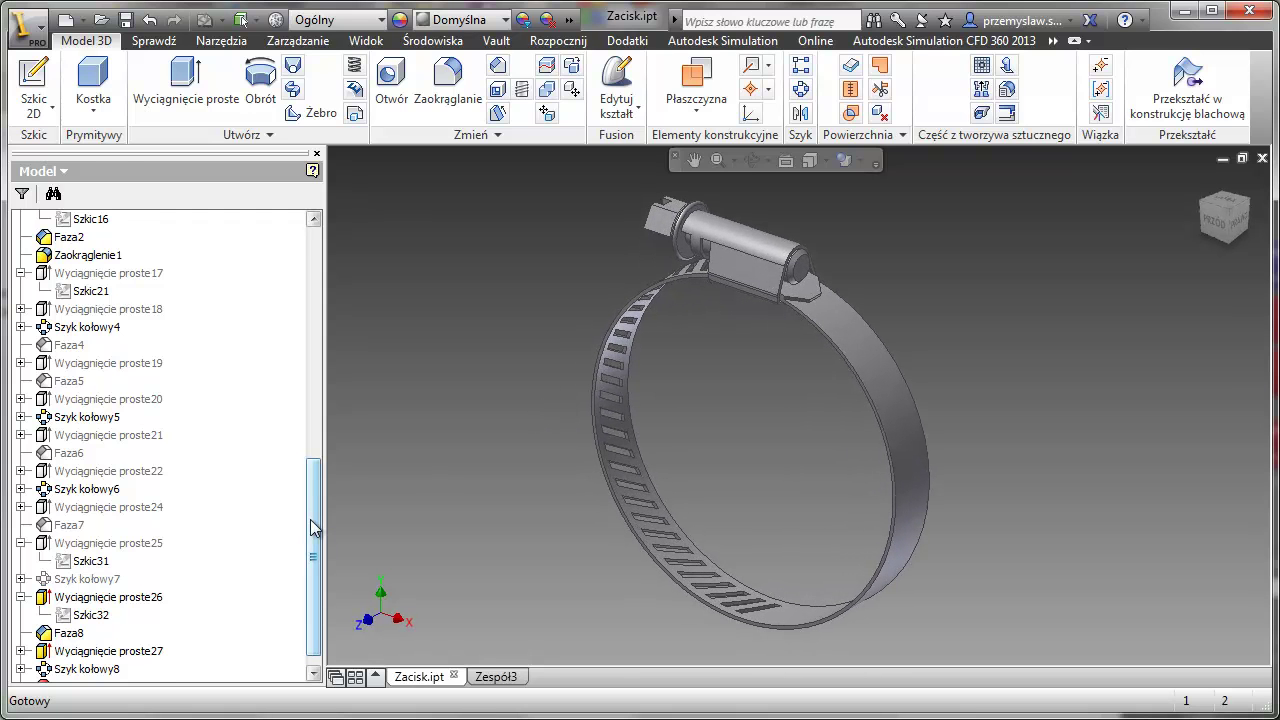
{"action": "left_click_drag", "start_coordinate": [313, 556], "coordinate": [313, 330]}
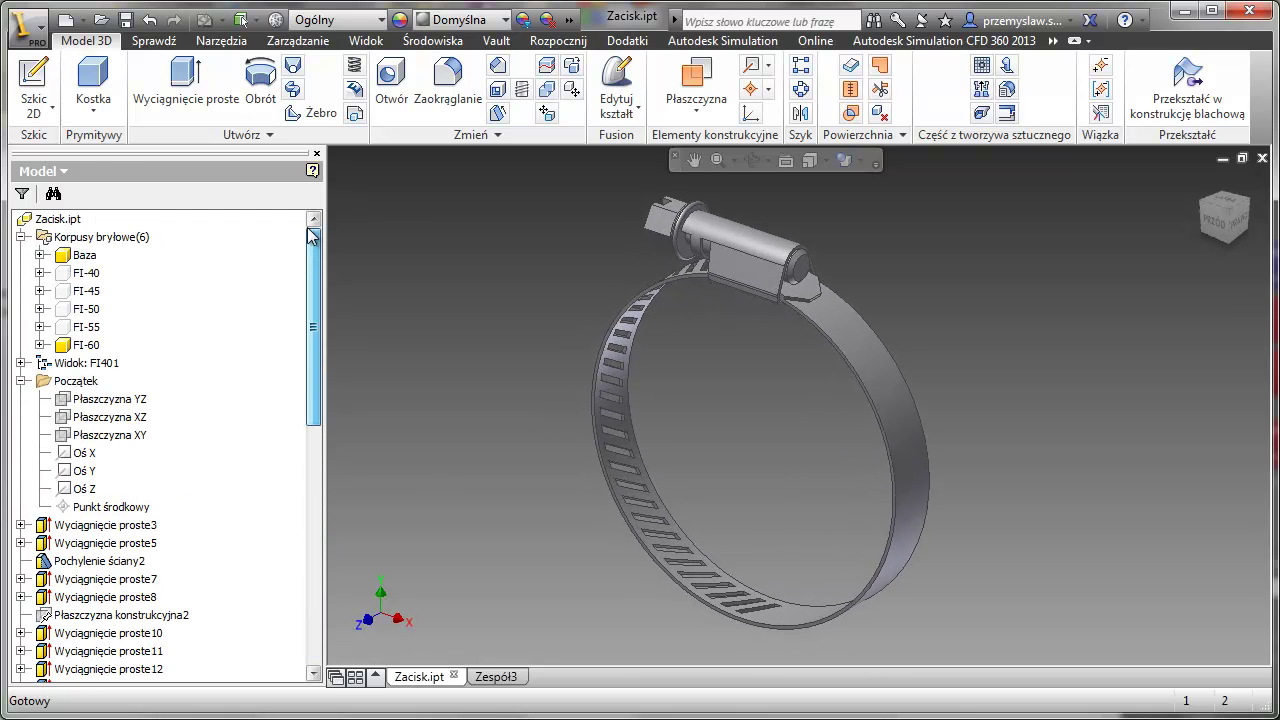
{"action": "left_click", "coordinate": [21, 381]}
{"action": "left_click", "coordinate": [21, 362]}
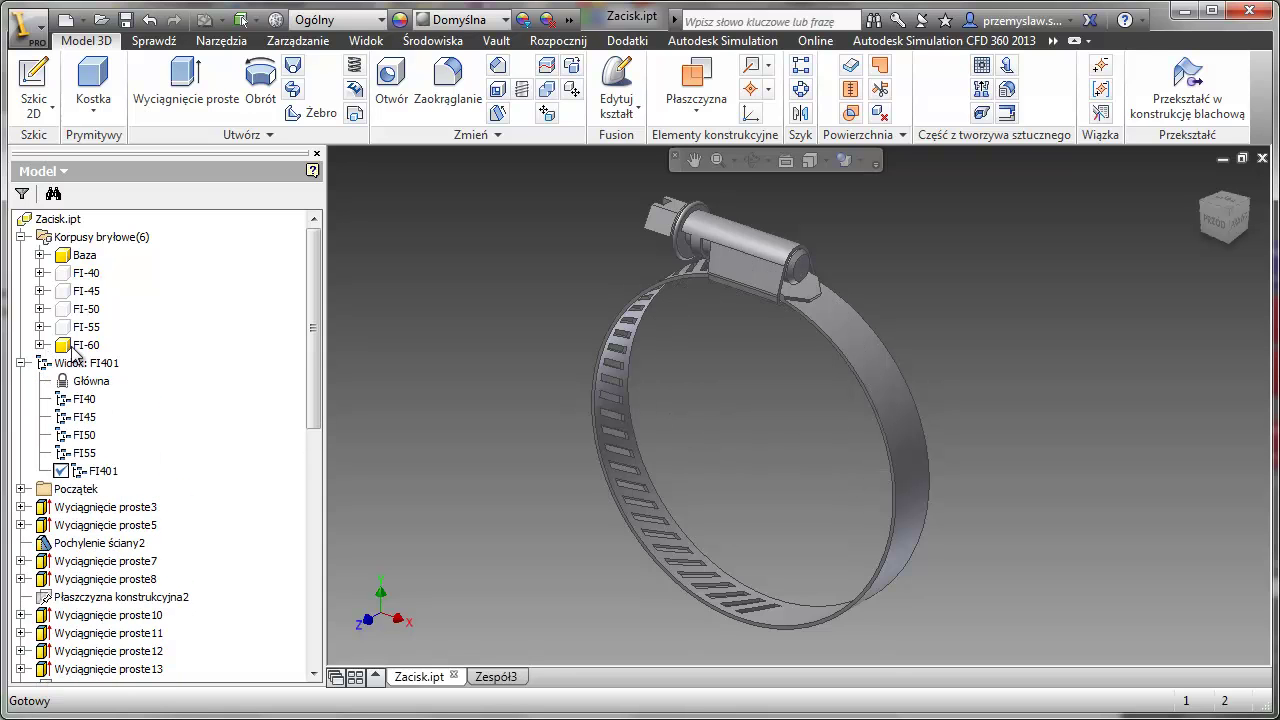
{"action": "left_click", "coordinate": [98, 470]}
{"action": "left_click", "coordinate": [104, 474]}
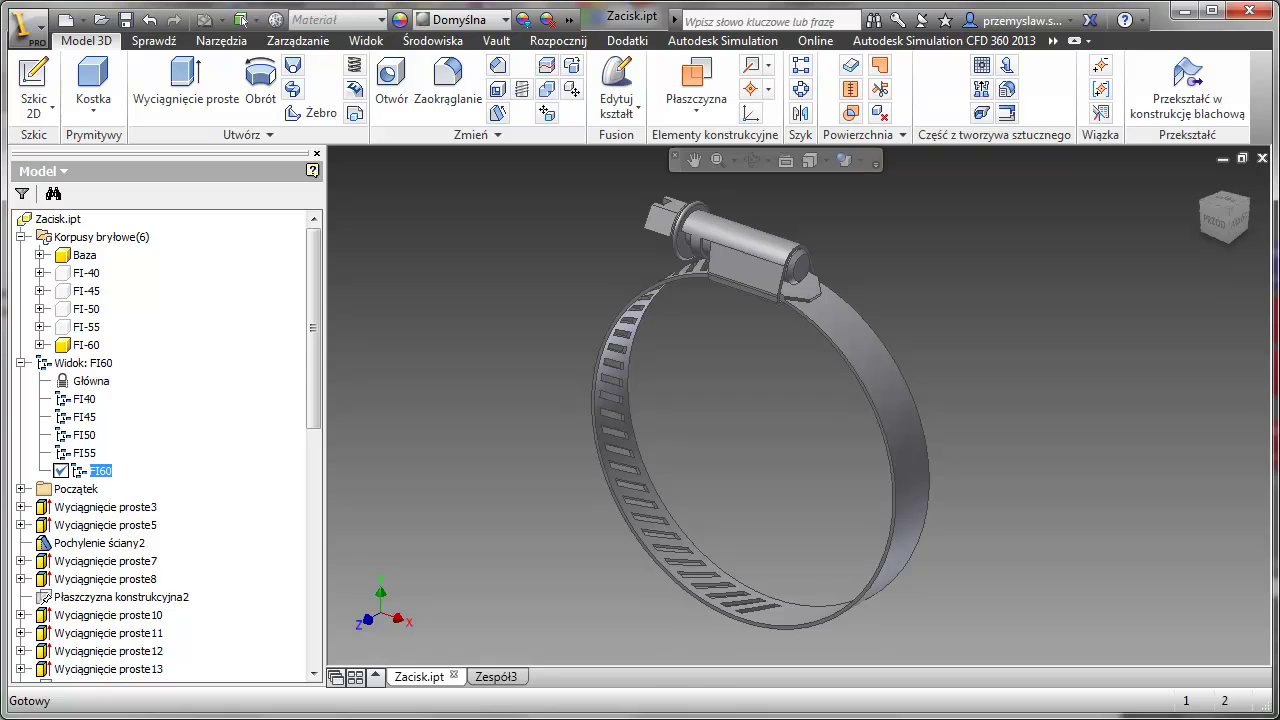
Step: Activate the FI55 view representation and hide the FI-60 body in it
{"action": "left_click", "coordinate": [1212, 222]}
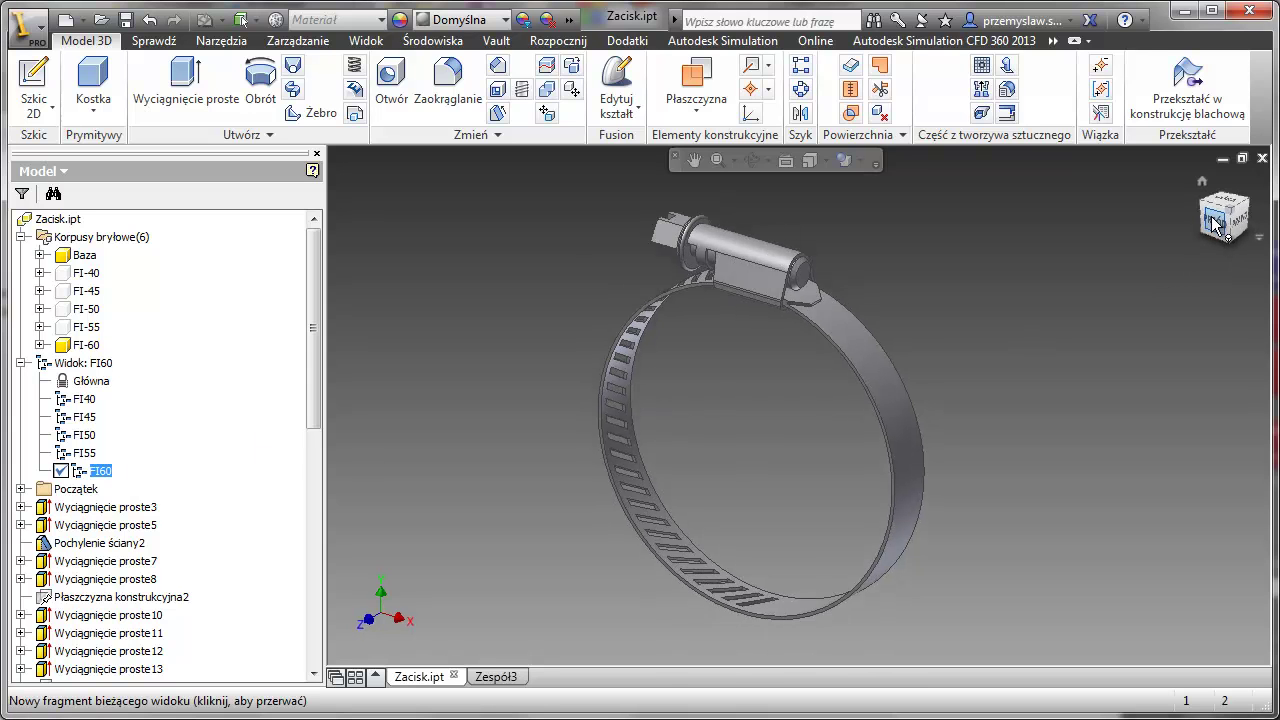
{"action": "double_click", "coordinate": [80, 453]}
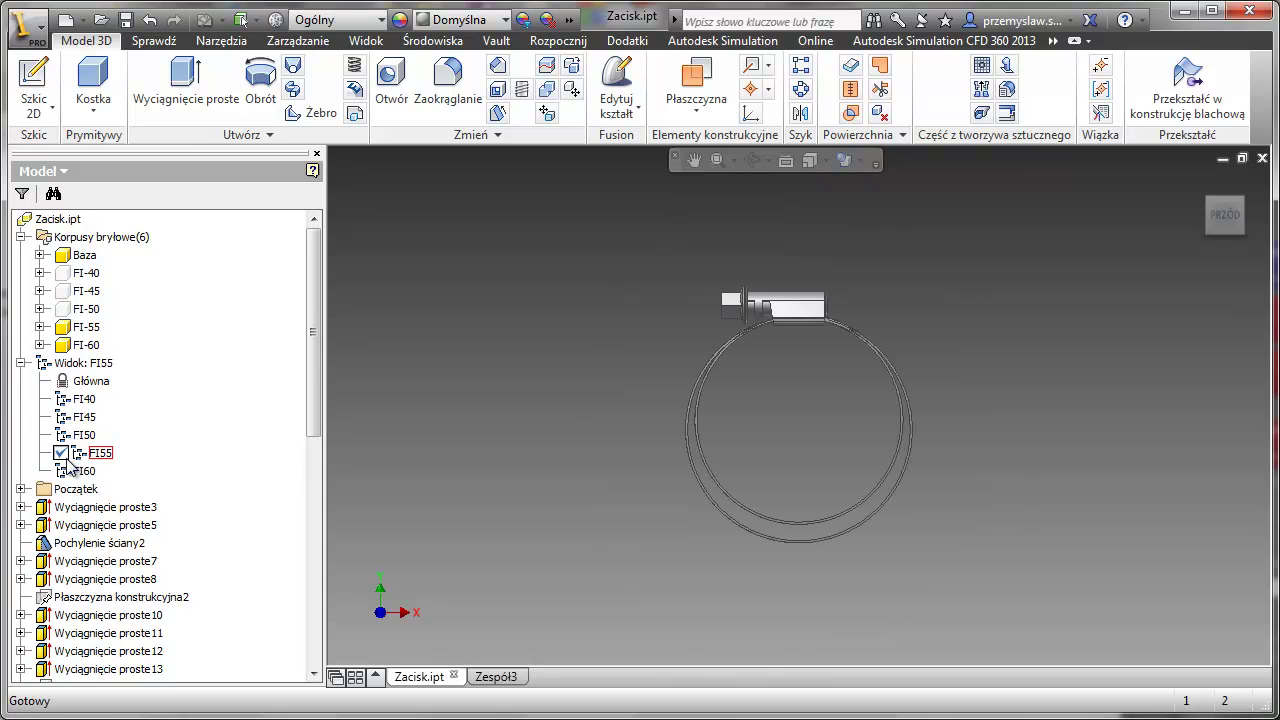
{"action": "right_click", "coordinate": [88, 342]}
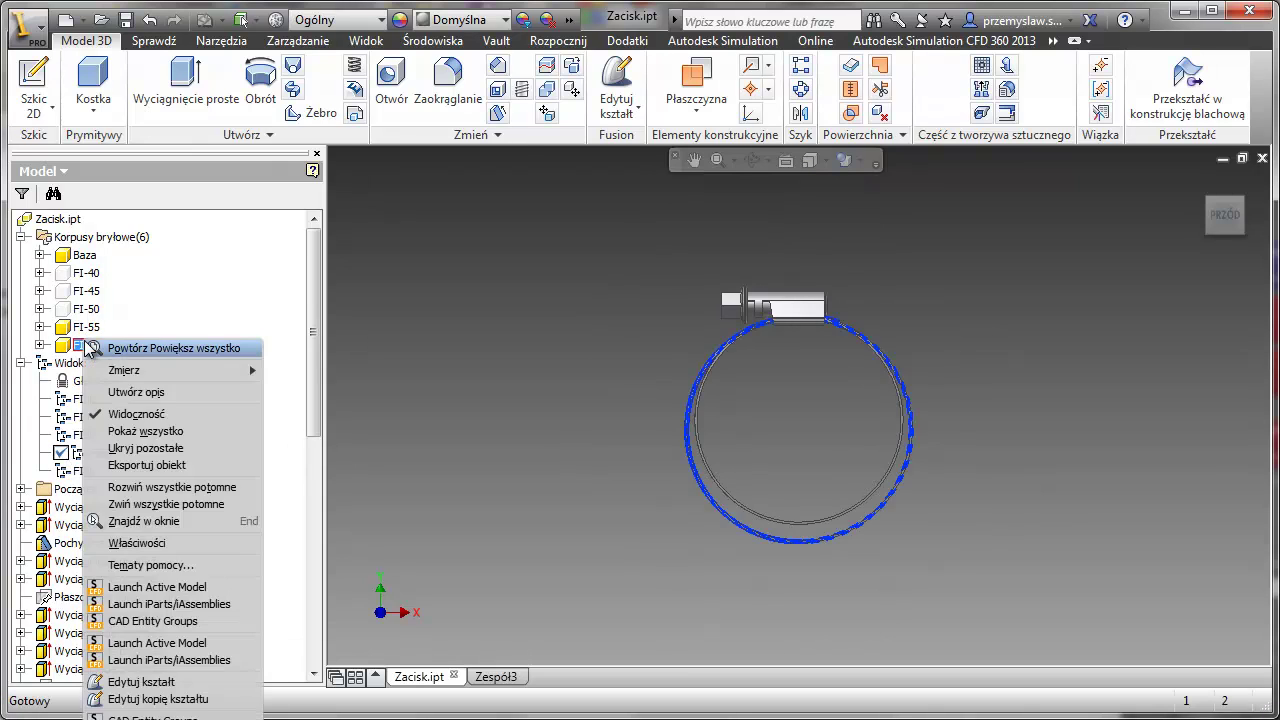
{"action": "left_click", "coordinate": [115, 416]}
Step: Hide the FI-60 body in the FI50 and FI45 view representations, activating each in turn
{"action": "double_click", "coordinate": [76, 436]}
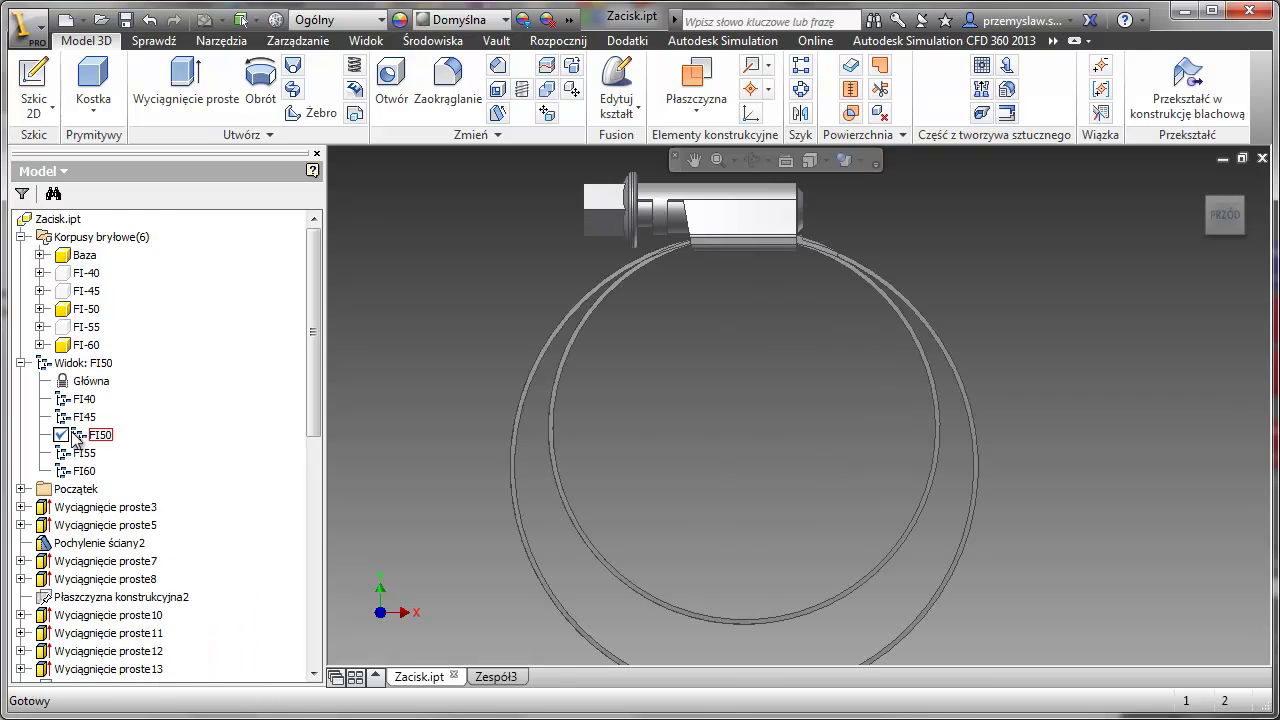
{"action": "right_click", "coordinate": [86, 422]}
{"action": "left_click", "coordinate": [95, 405]}
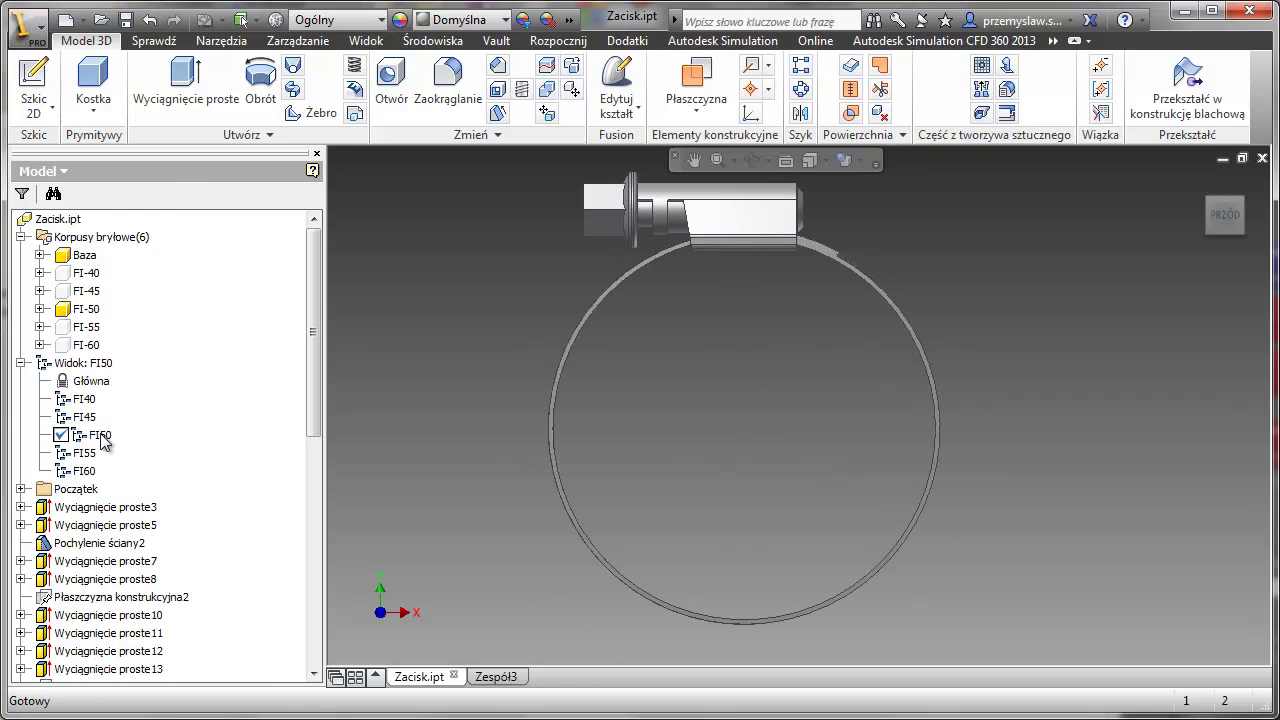
{"action": "double_click", "coordinate": [83, 418]}
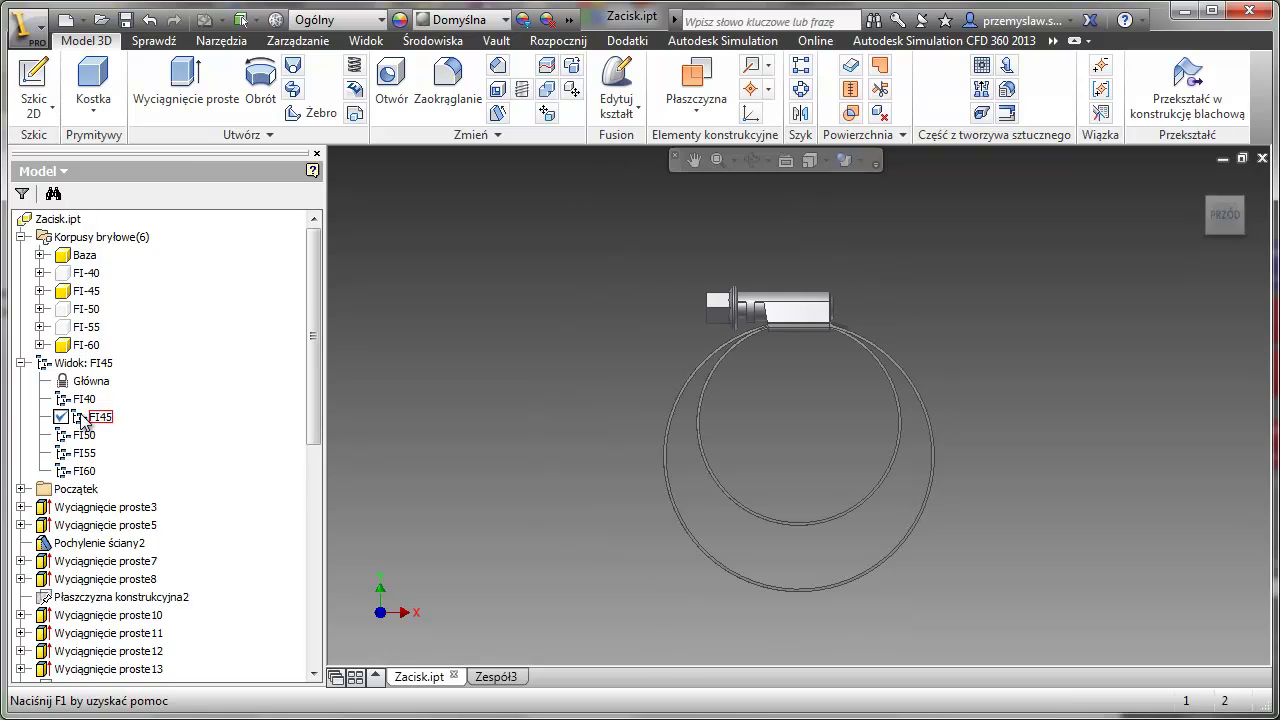
{"action": "right_click", "coordinate": [84, 345]}
{"action": "left_click", "coordinate": [133, 423]}
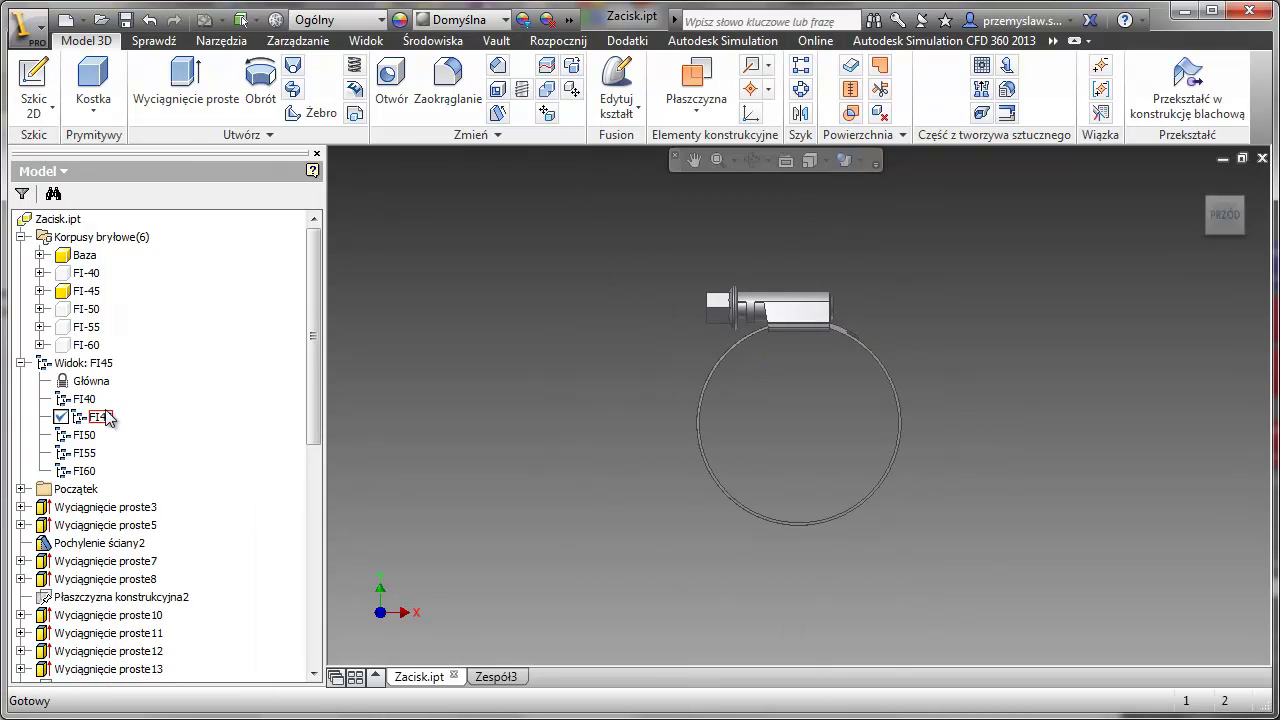
Step: Activate the FI40 view representation and hide the FI-60 body in it
{"action": "double_click", "coordinate": [82, 400]}
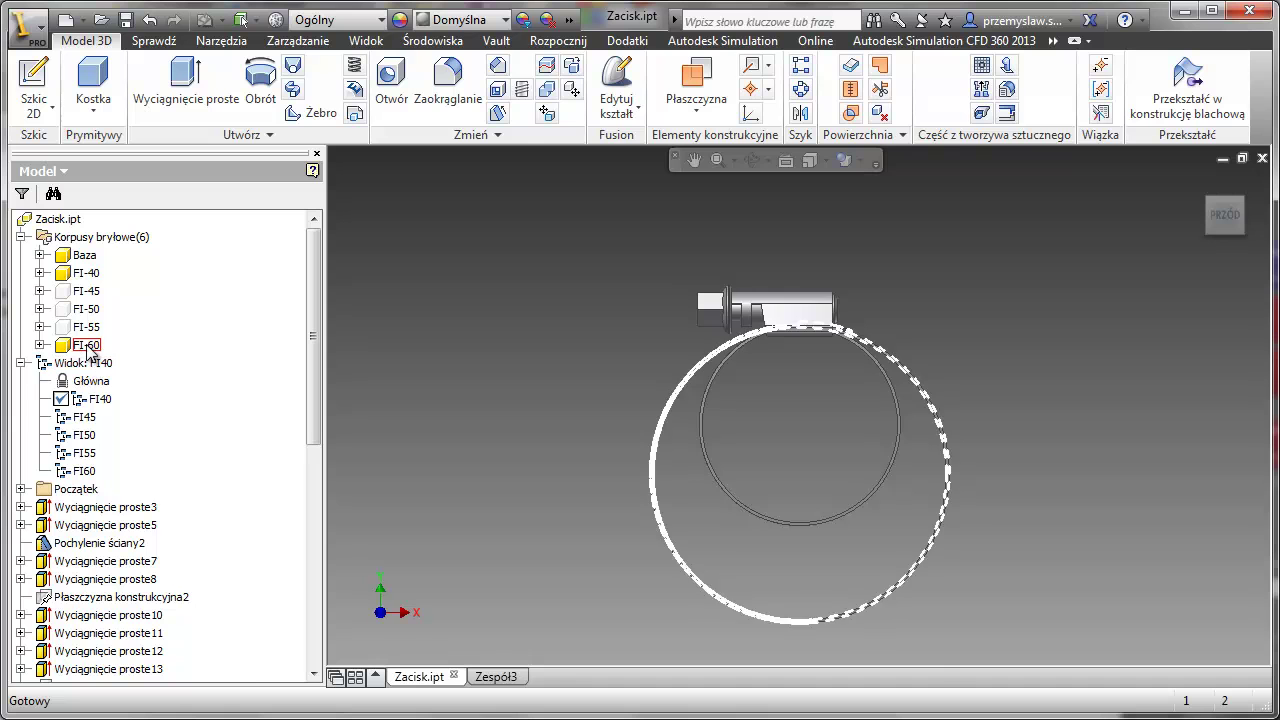
{"action": "right_click", "coordinate": [84, 345]}
{"action": "left_click", "coordinate": [101, 419]}
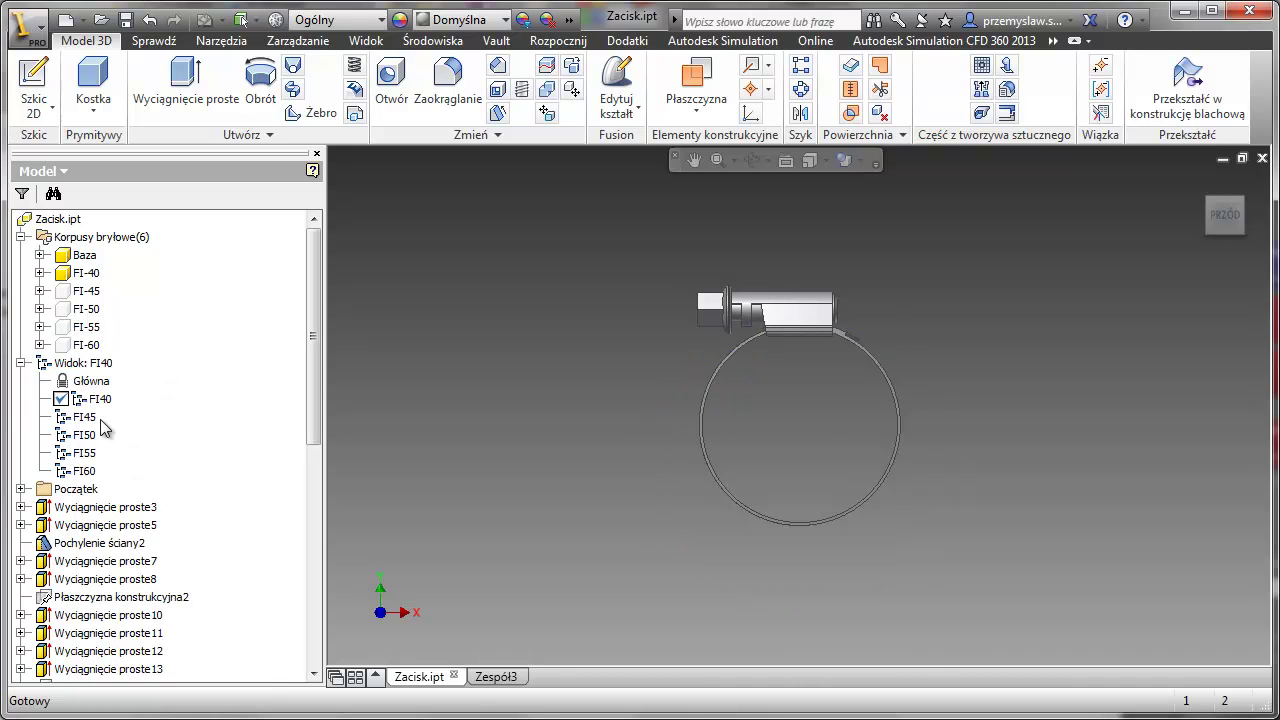
Step: Activate the Główna view representation and hide the FI-60 body so that only Baza is shown
{"action": "double_click", "coordinate": [81, 383]}
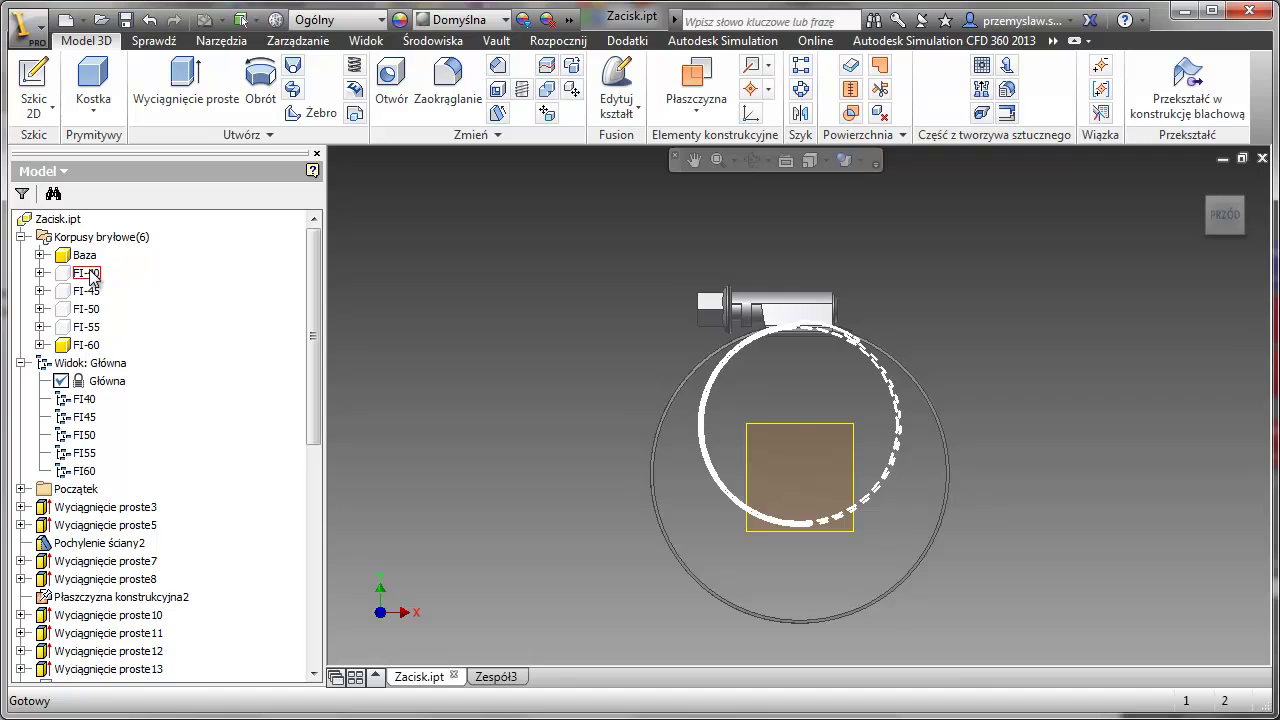
{"action": "right_click", "coordinate": [88, 345]}
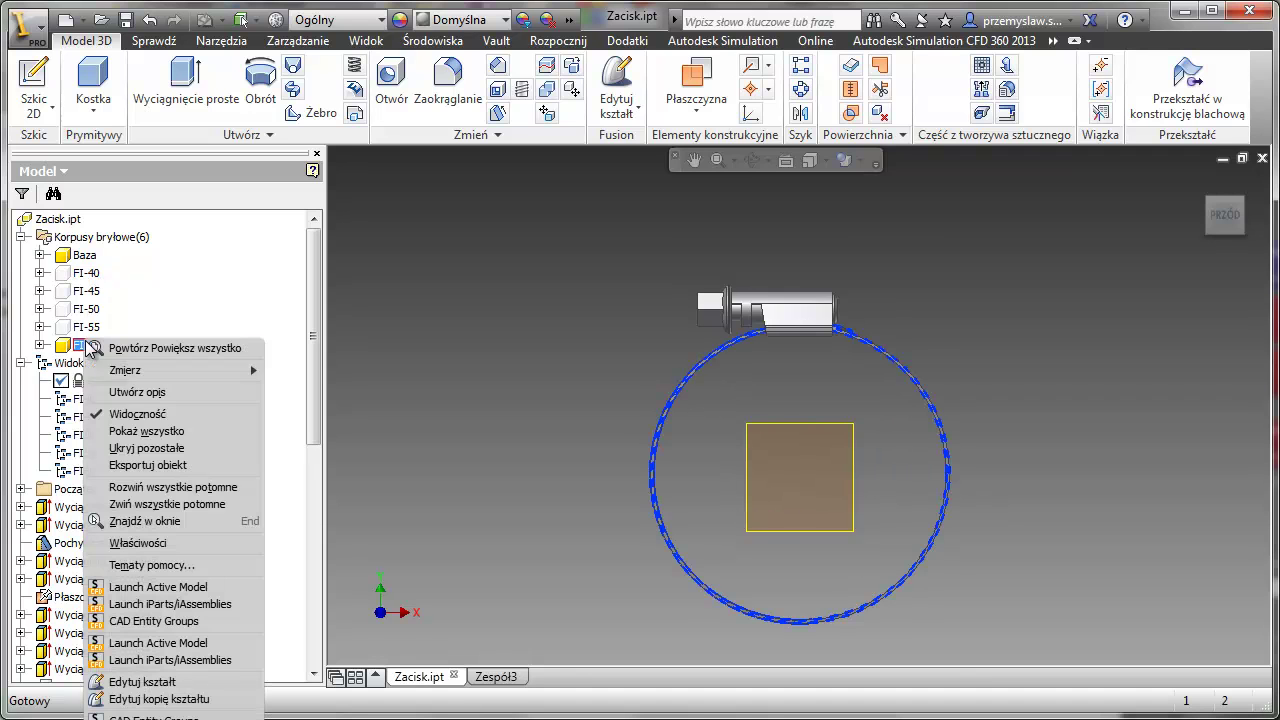
{"action": "left_click", "coordinate": [115, 414]}
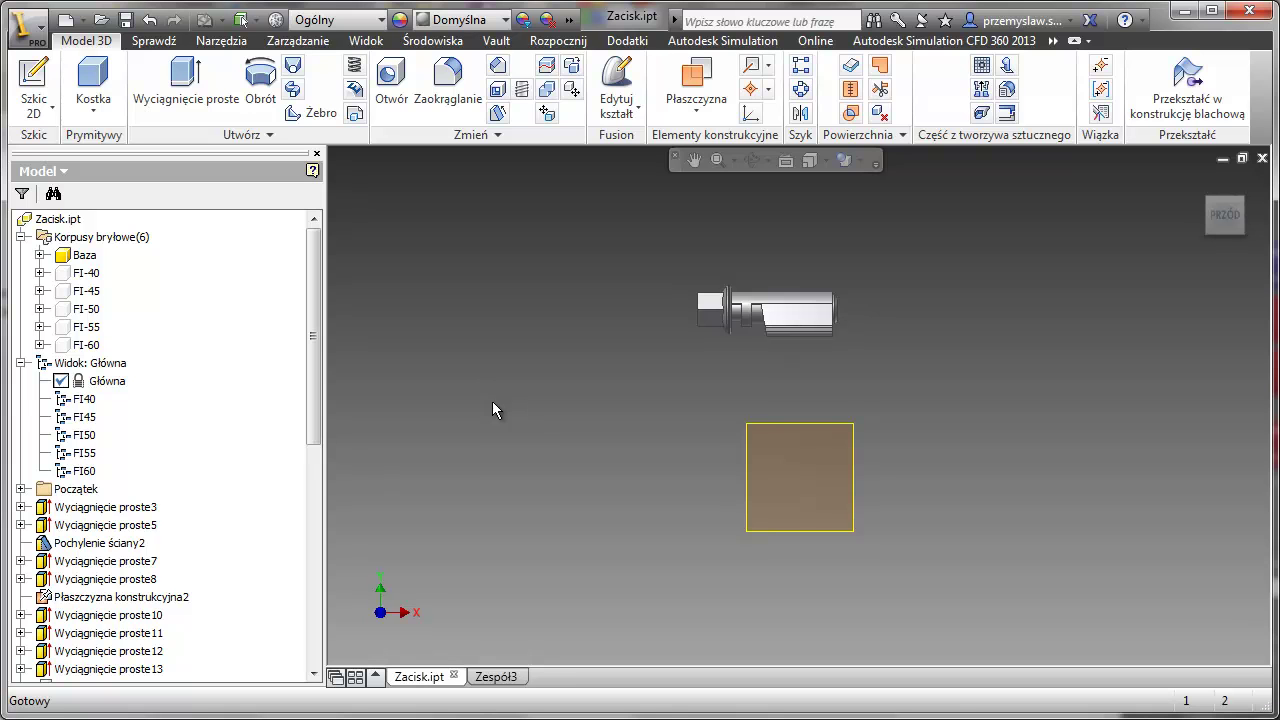
{"action": "key", "text": "F6"}
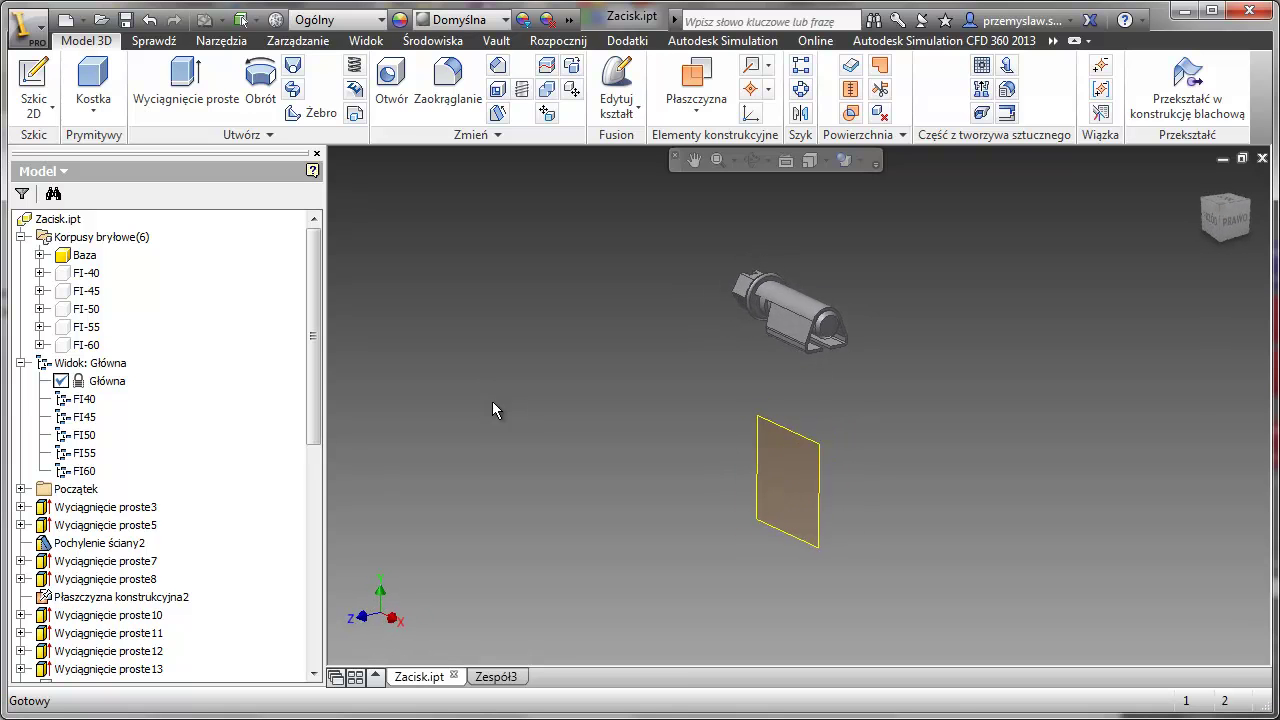
Step: Activate the FI40, FI45, FI50 and FI55 view representations in turn to check which band each one shows
{"action": "double_click", "coordinate": [80, 417]}
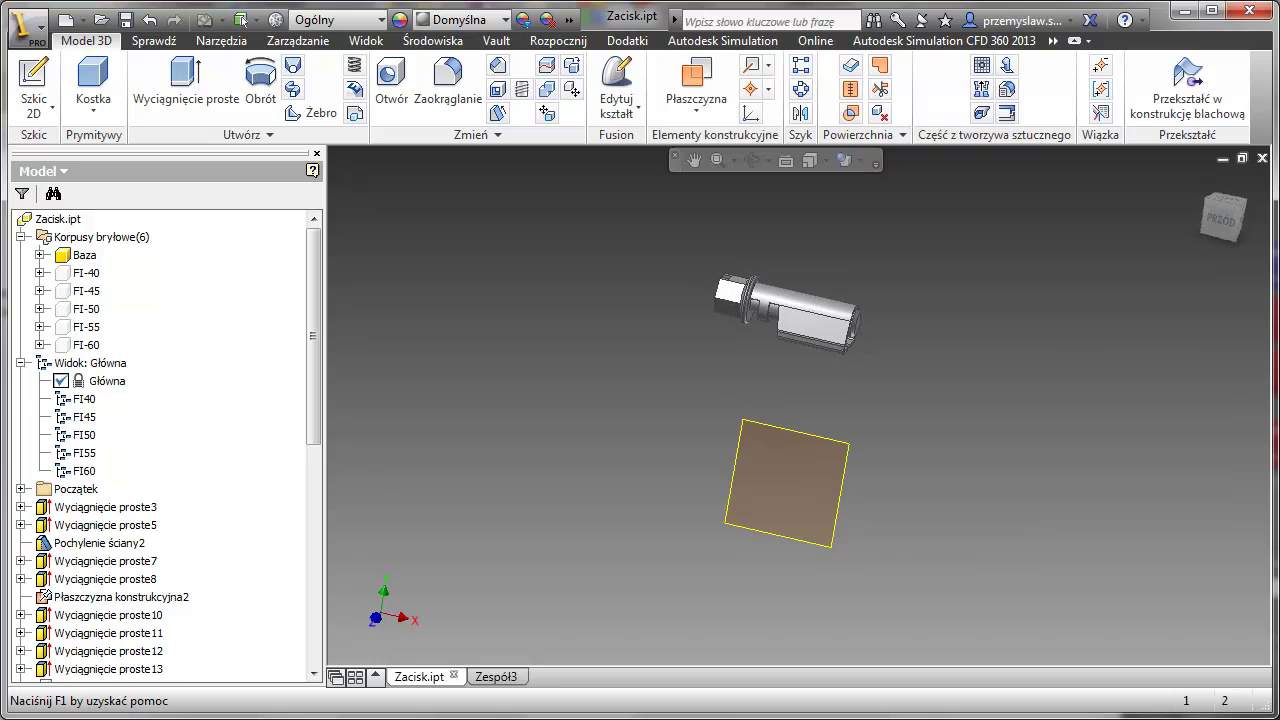
{"action": "double_click", "coordinate": [80, 399]}
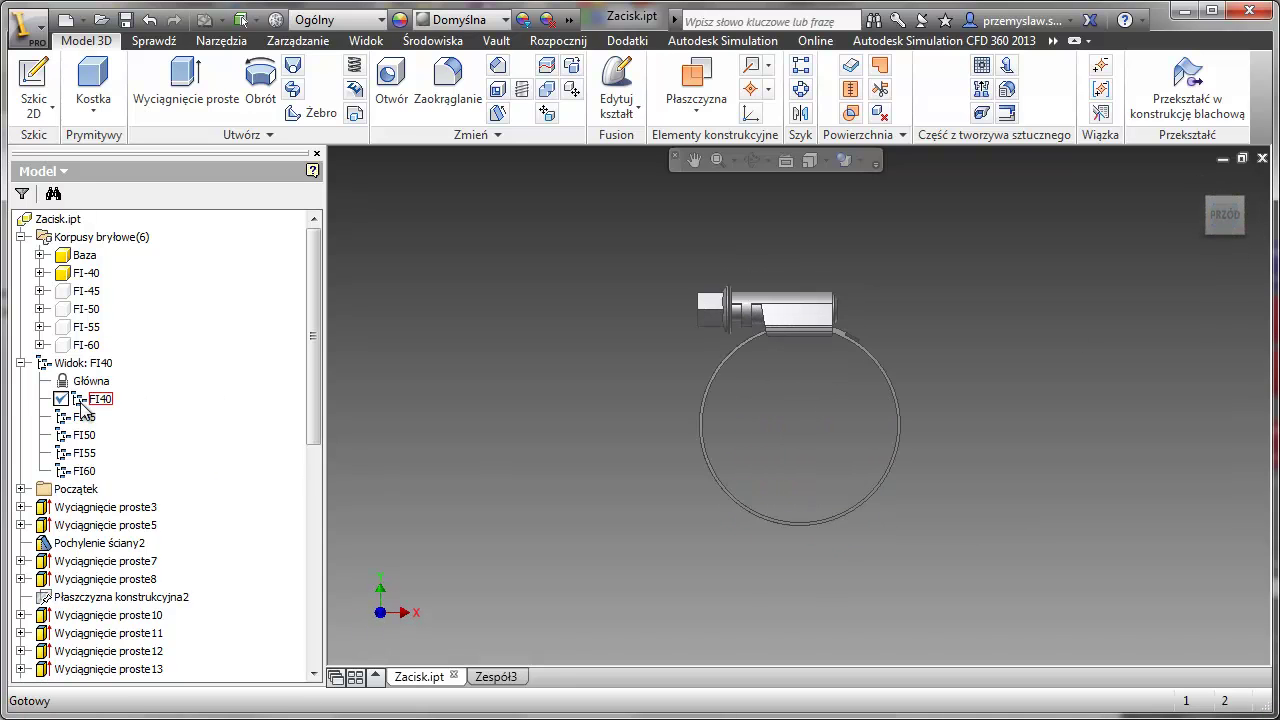
{"action": "double_click", "coordinate": [84, 435]}
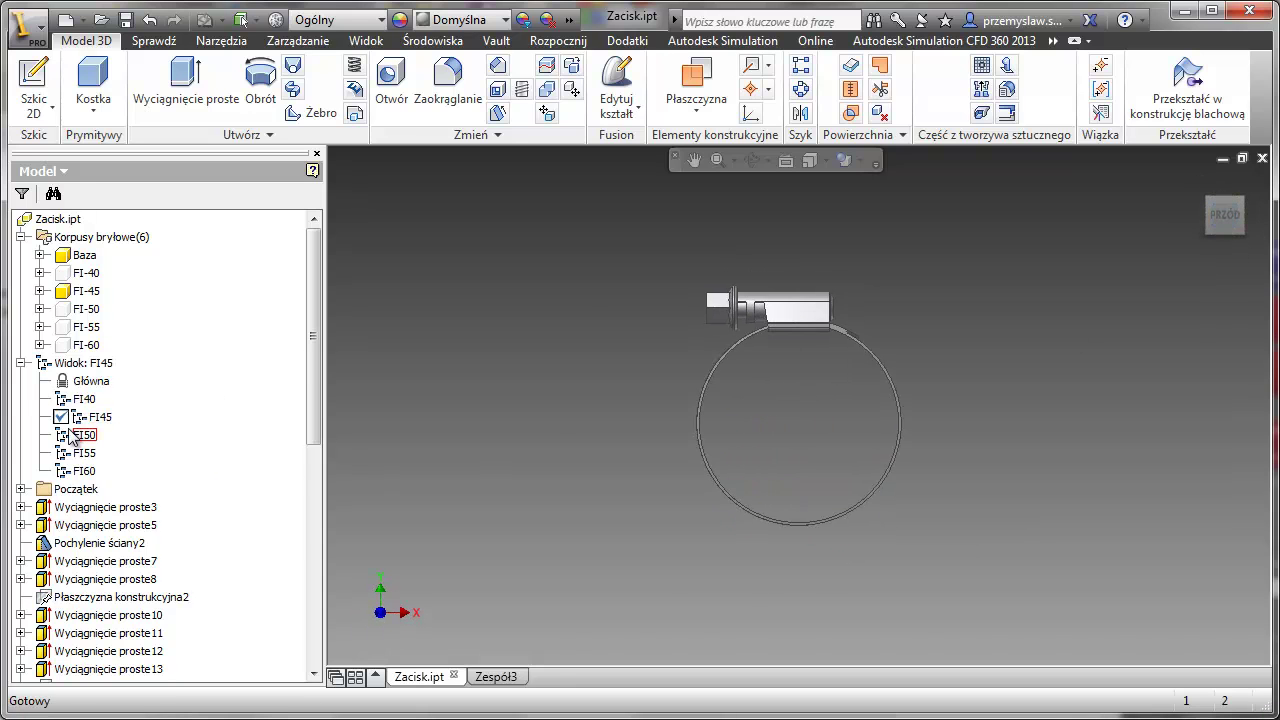
{"action": "double_click", "coordinate": [84, 453]}
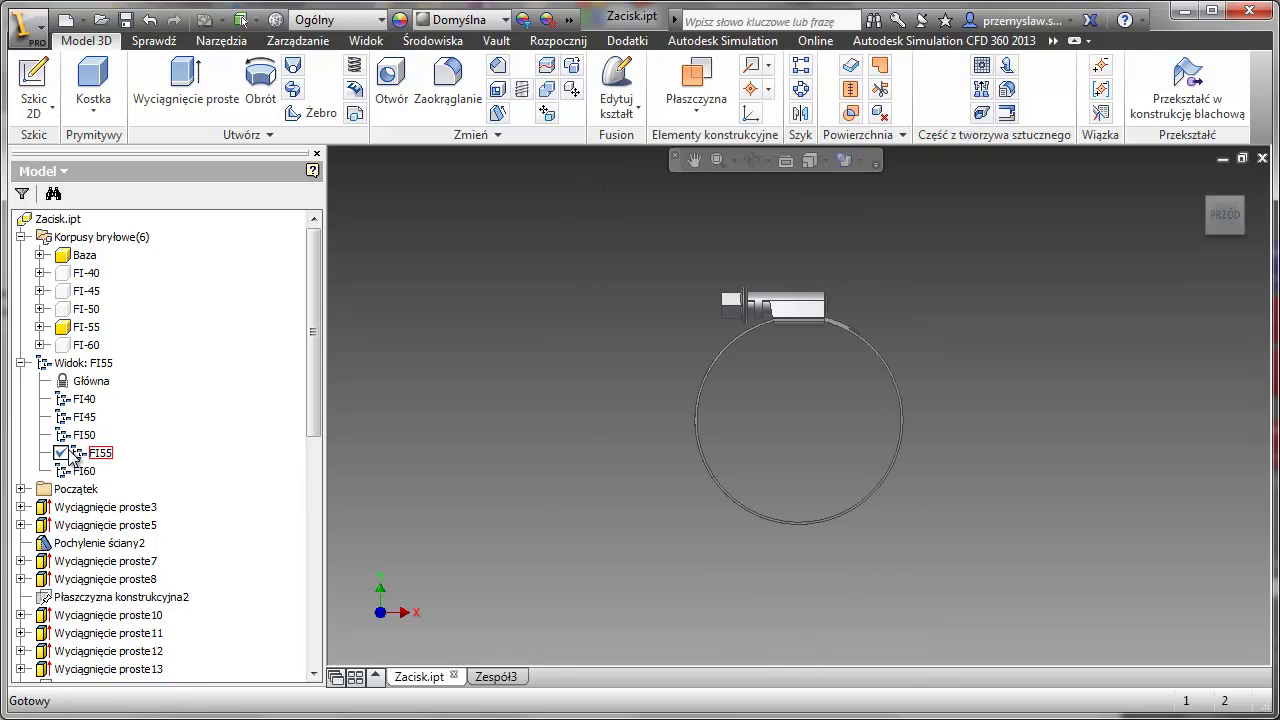
Step: Activate the FI60 view representation and make the FI-60 body visible in it
{"action": "double_click", "coordinate": [80, 471]}
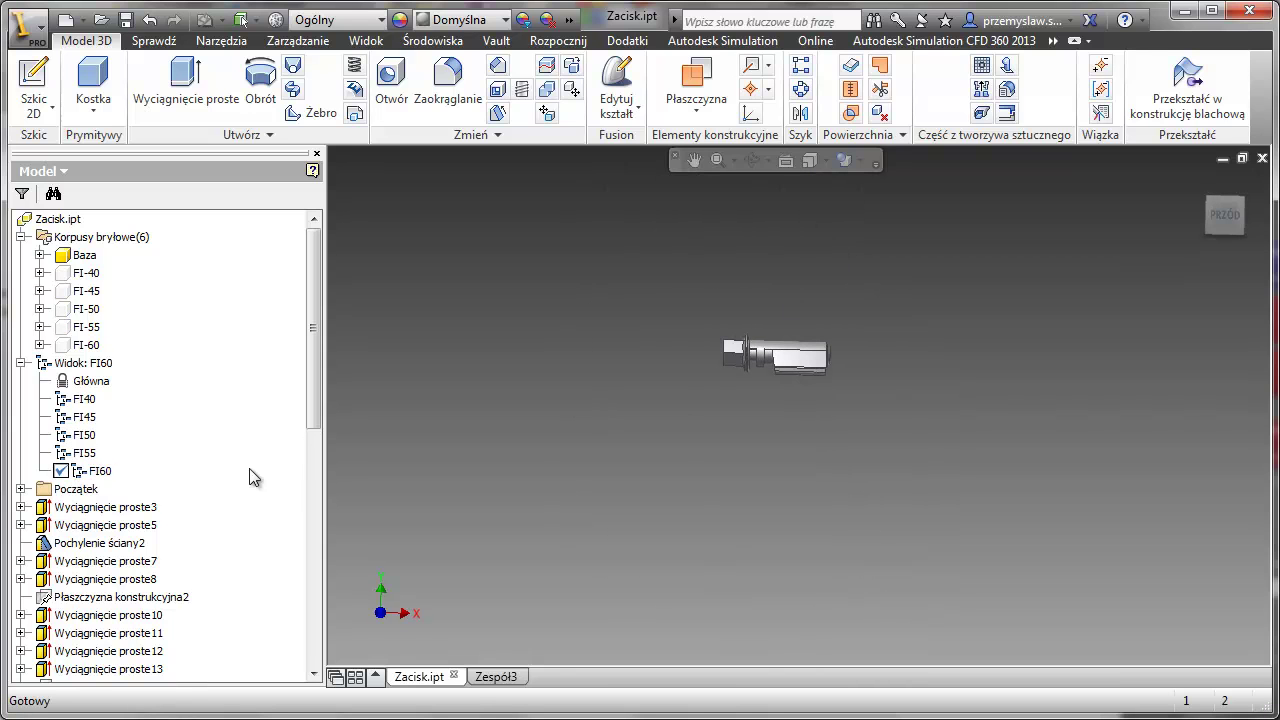
{"action": "right_click", "coordinate": [95, 344]}
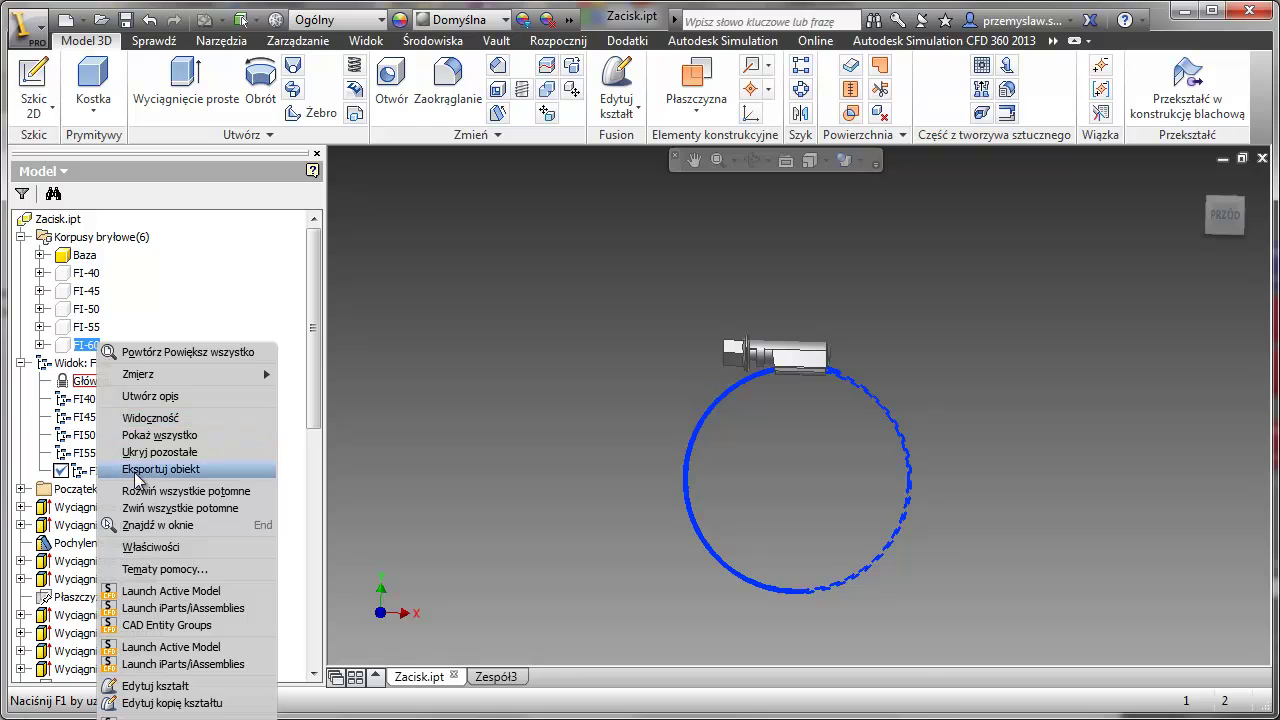
{"action": "left_click", "coordinate": [150, 418]}
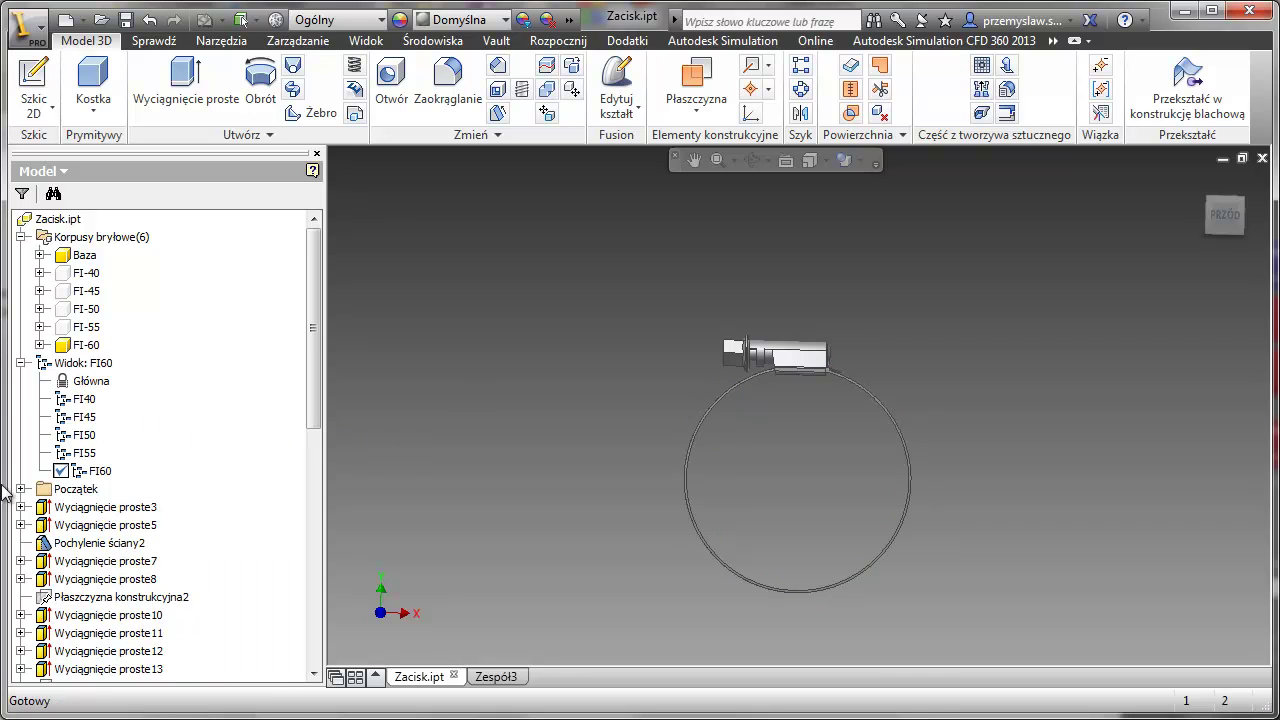
{"action": "key", "text": "F6"}
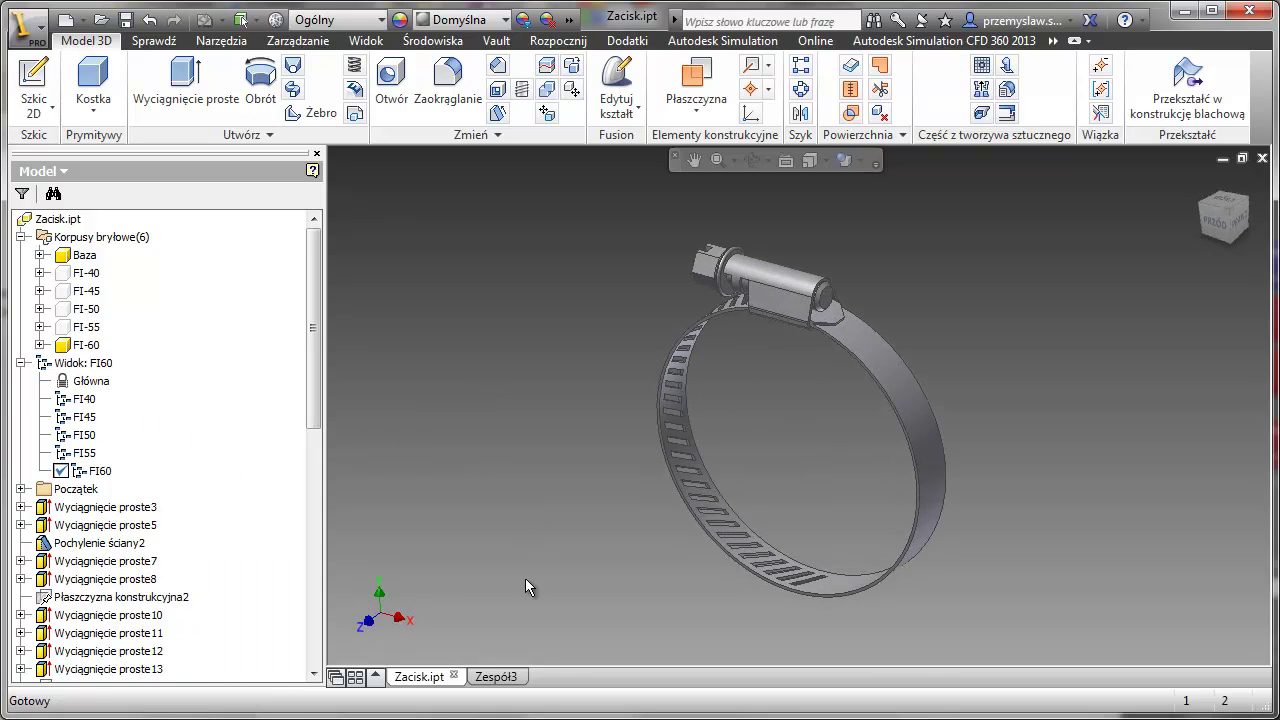
Step: Activate the Główna view representation, copy the Zacisk.ipt part and paste it into the assembly Zespół3
{"action": "double_click", "coordinate": [77, 385]}
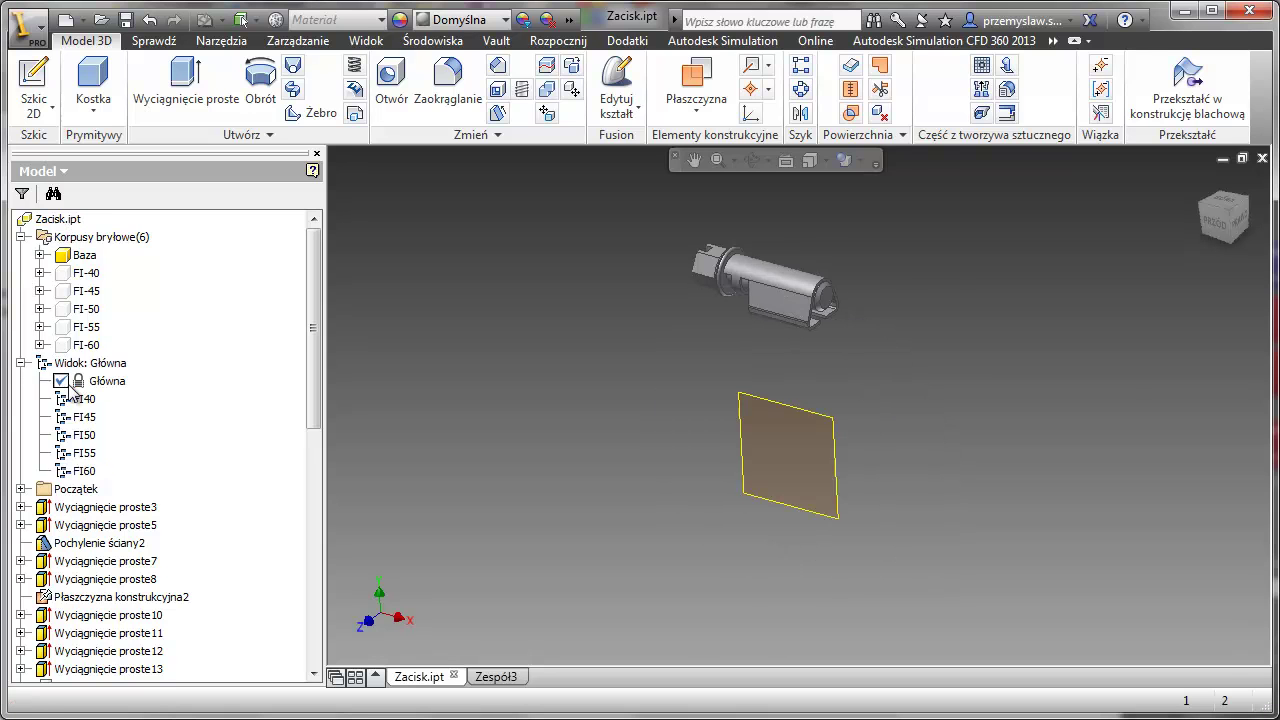
{"action": "right_click", "coordinate": [58, 222]}
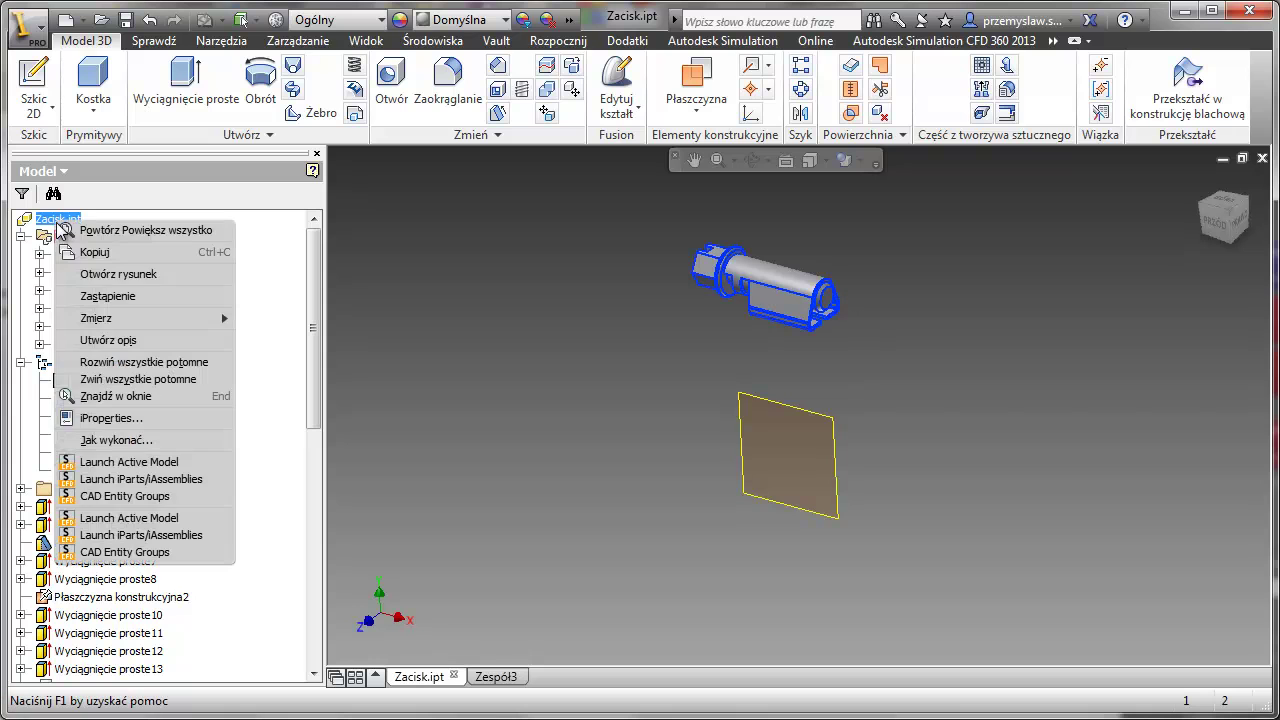
{"action": "left_click", "coordinate": [95, 250]}
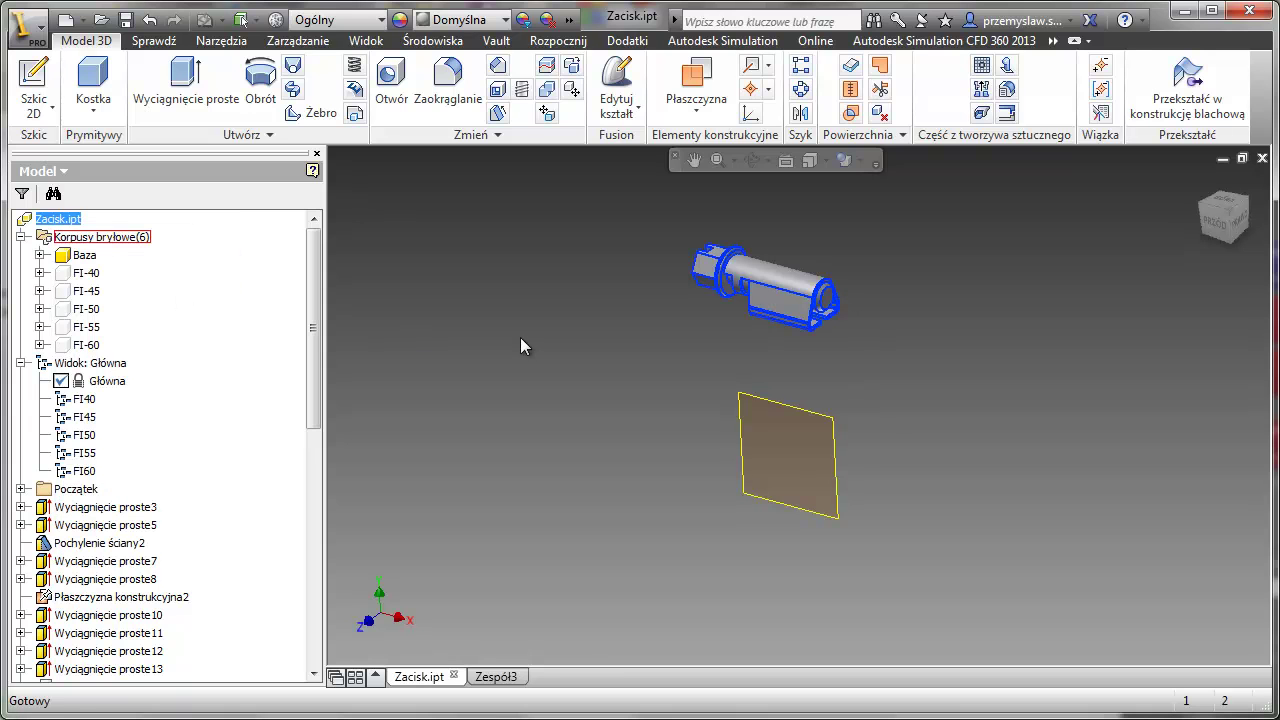
{"action": "left_click", "coordinate": [496, 677]}
{"action": "right_click", "coordinate": [496, 298]}
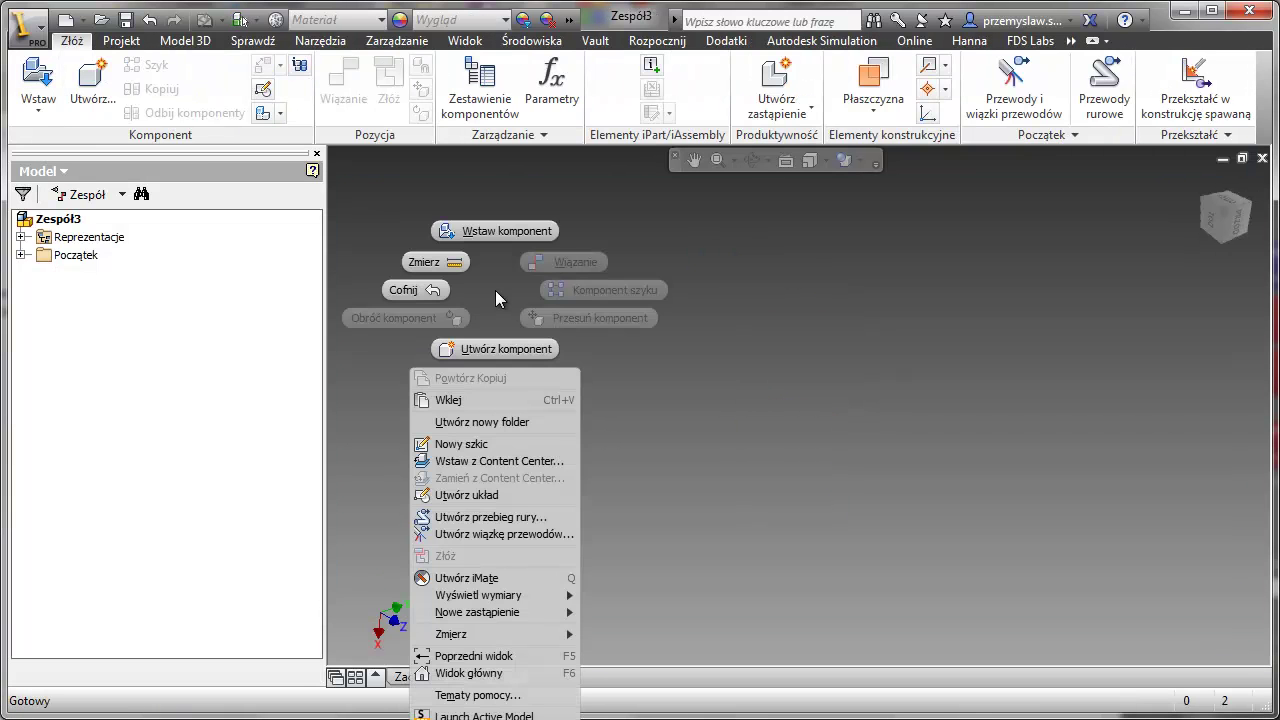
{"action": "left_click", "coordinate": [487, 410]}
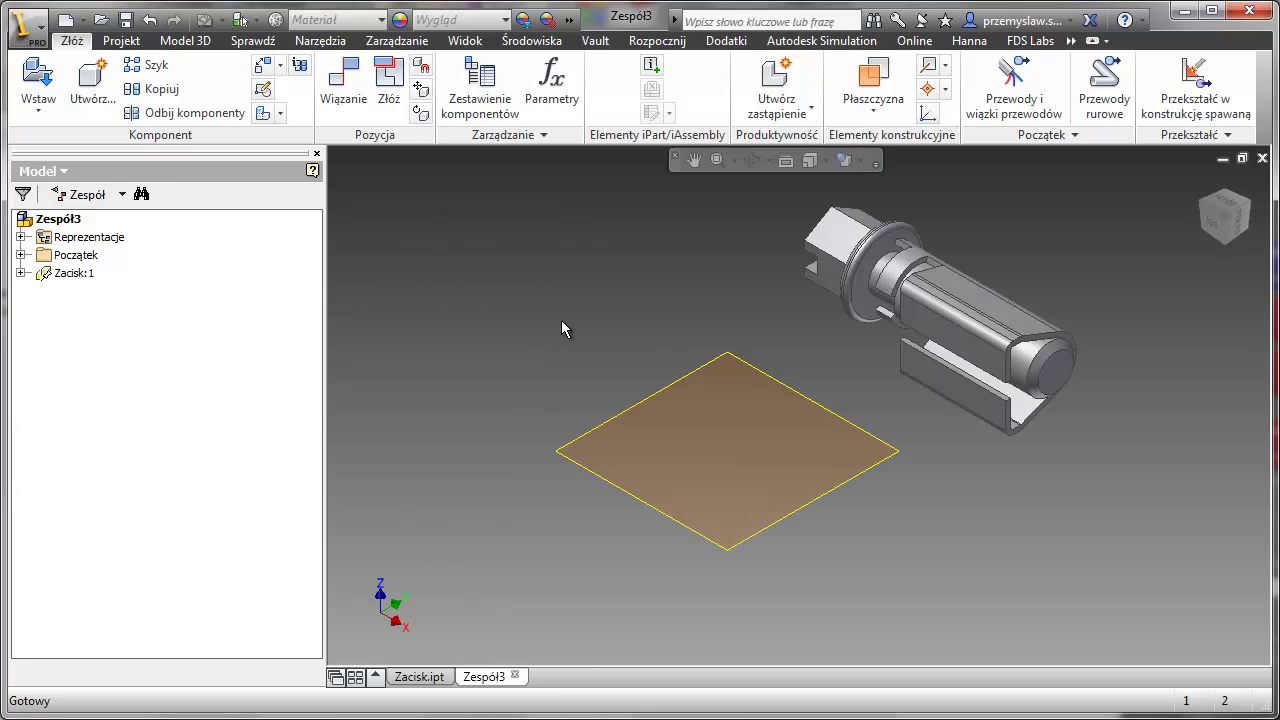
Step: Add two more instances of Zacisk to the assembly, spaced apart from the first one
{"action": "scroll", "coordinate": [585, 323], "scroll_direction": "down", "scroll_amount": 5}
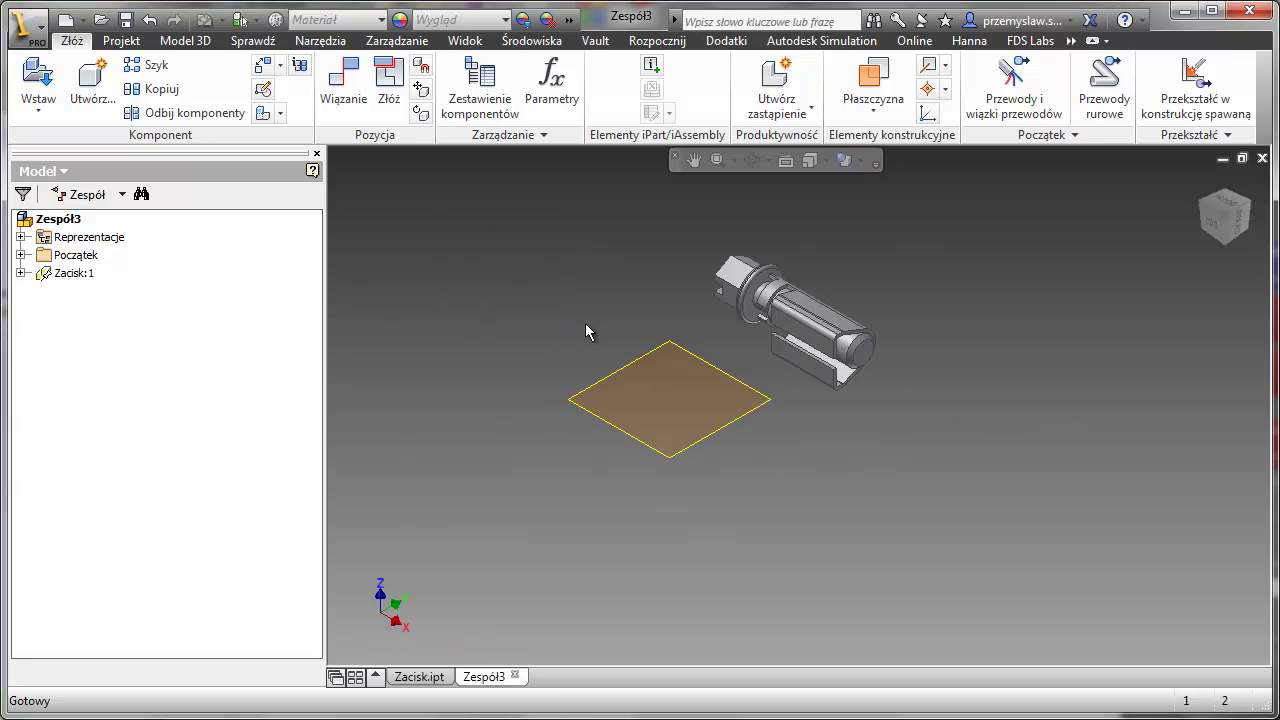
{"action": "left_click", "coordinate": [72, 273]}
{"action": "left_click", "coordinate": [849, 380]}
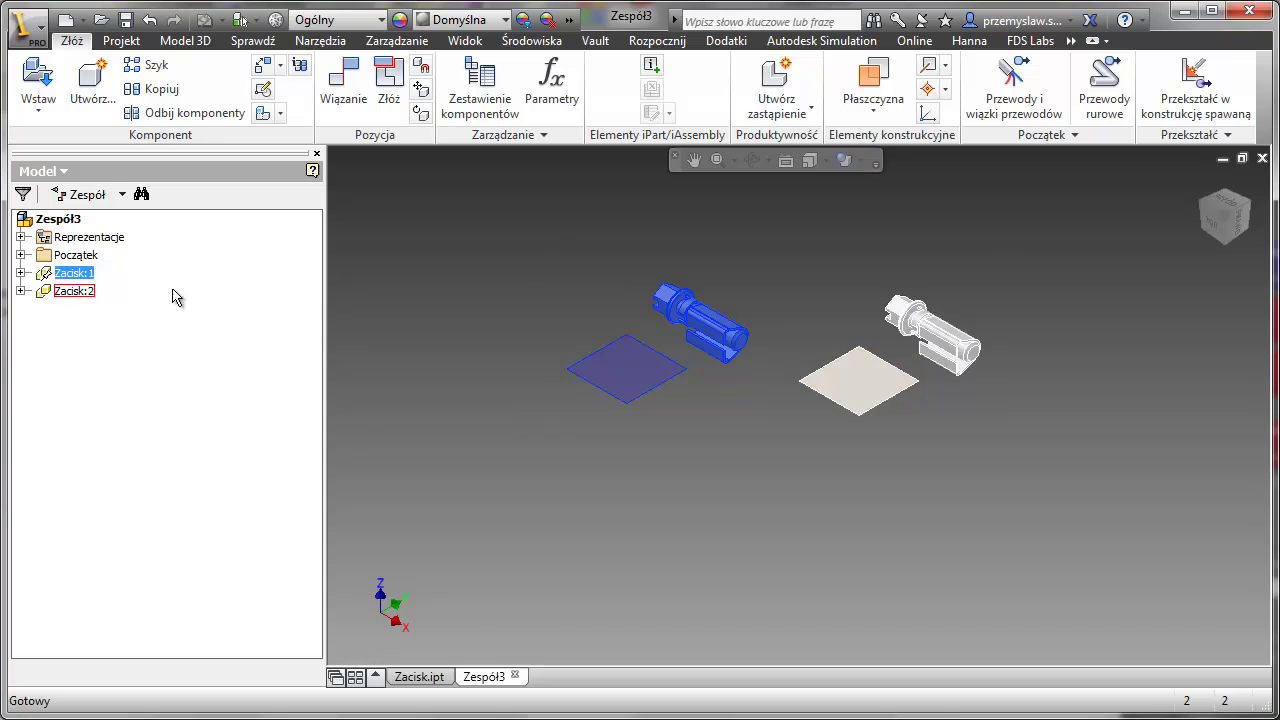
{"action": "left_click", "coordinate": [1228, 204]}
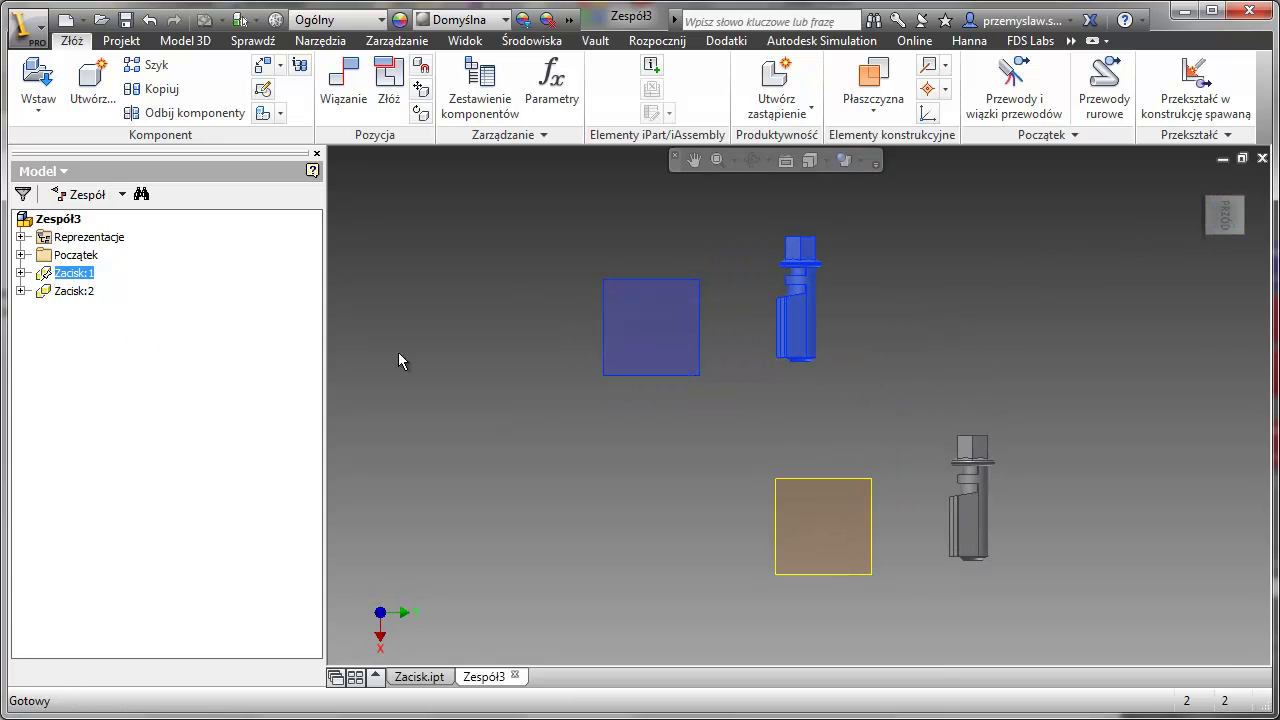
{"action": "left_click_drag", "start_coordinate": [1023, 314], "coordinate": [1089, 303]}
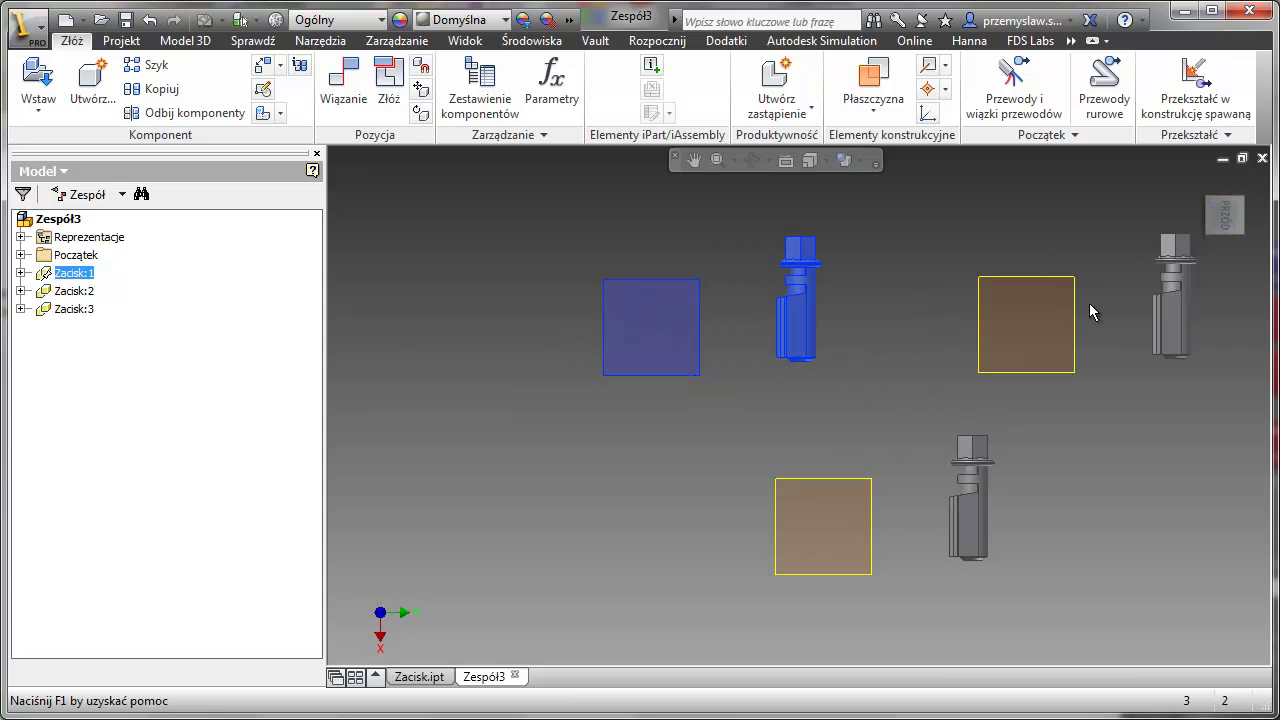
Step: Paste a fourth and a fifth Zacisk instance into the assembly and move the fourth to spread the clamps apart
{"action": "middle_click_drag", "start_coordinate": [1084, 401], "coordinate": [871, 377]}
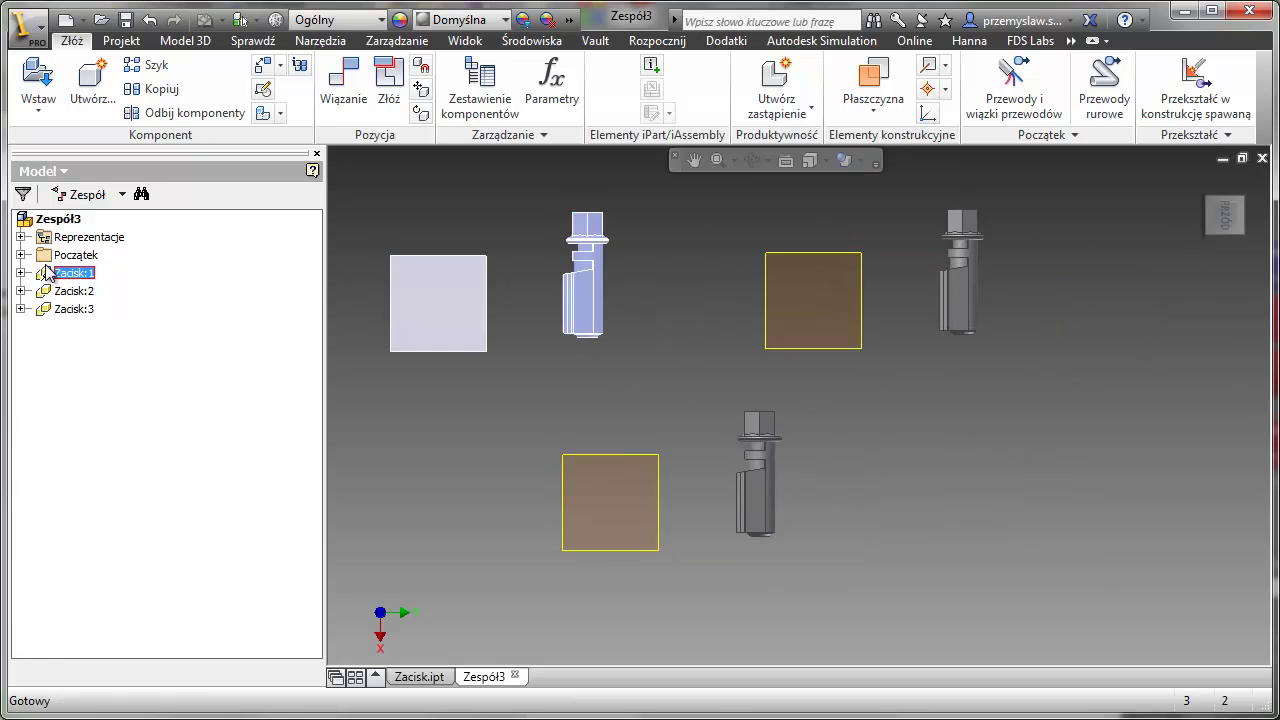
{"action": "mouse_move", "coordinate": [68, 271]}
{"action": "left_mouse_down"}
{"action": "mouse_move", "coordinate": [1113, 439]}
{"action": "mouse_move", "coordinate": [679, 340]}
{"action": "mouse_move", "coordinate": [669, 253]}
{"action": "mouse_move", "coordinate": [85, 295]}
{"action": "left_mouse_up"}
{"action": "left_click", "coordinate": [601, 302]}
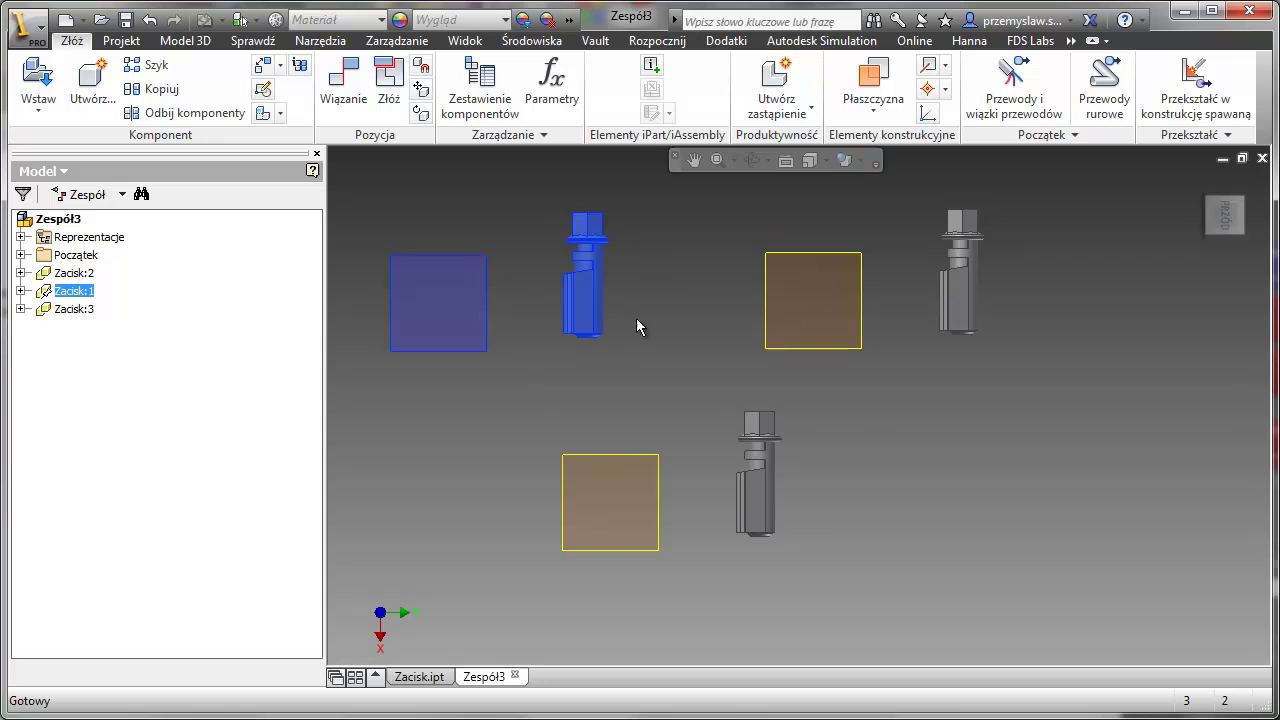
{"action": "key", "text": "ctrl+v"}
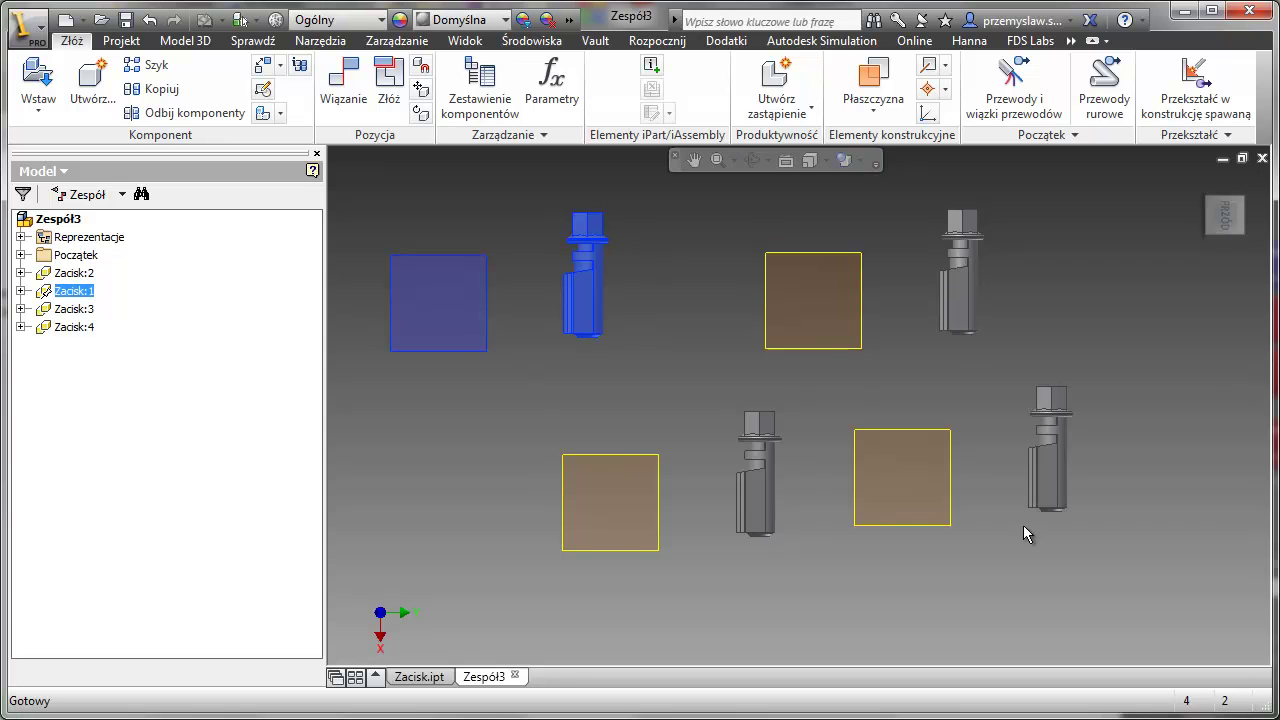
{"action": "scroll", "coordinate": [1047, 428], "scroll_direction": "down", "scroll_amount": 3}
{"action": "middle_click_drag", "start_coordinate": [1030, 428], "coordinate": [884, 453]}
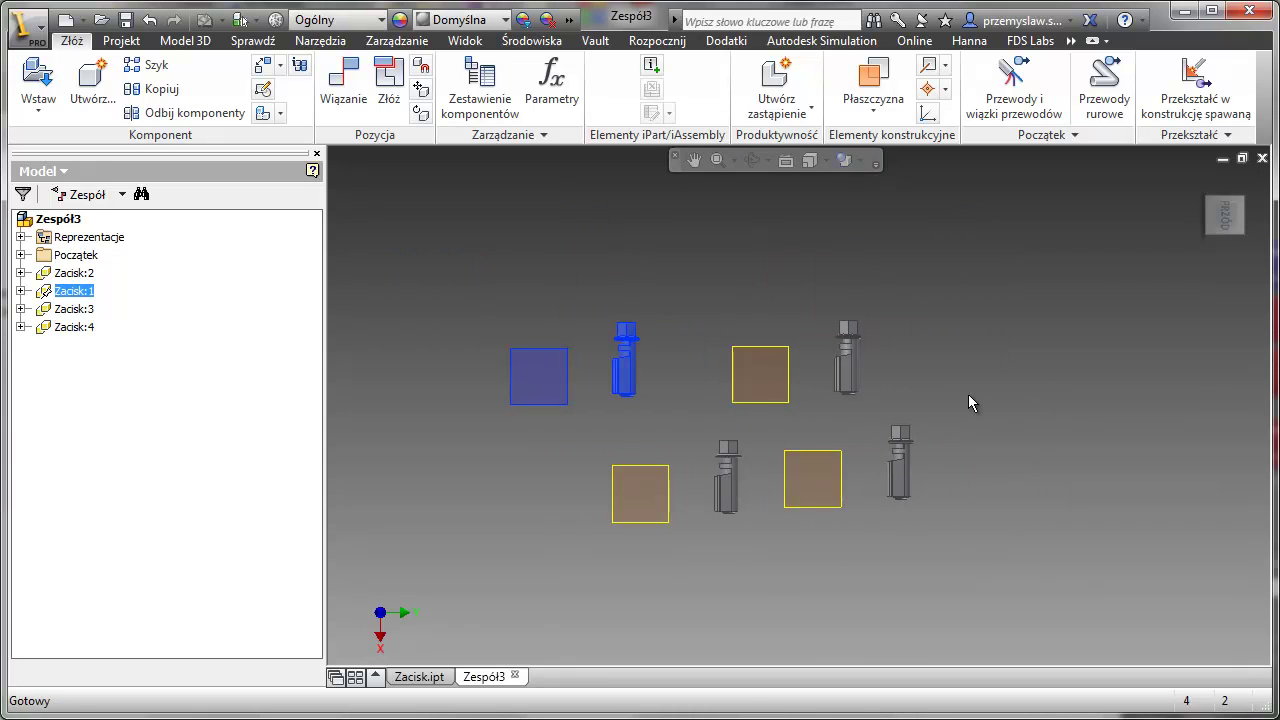
{"action": "key", "text": "ctrl+v"}
{"action": "left_click_drag", "start_coordinate": [906, 485], "coordinate": [922, 545]}
{"action": "left_click", "coordinate": [840, 473]}
Step: Set the view representation of the Zacisk:1 instance to FI40
{"action": "right_click", "coordinate": [626, 355]}
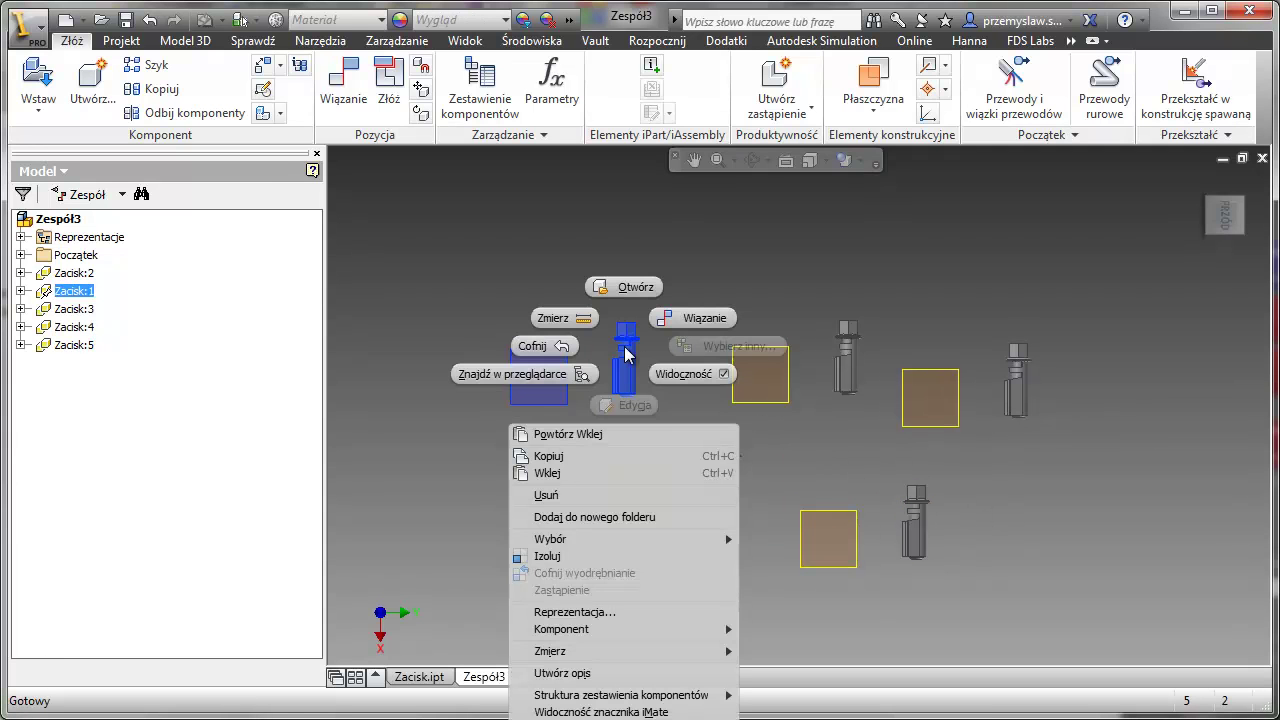
{"action": "left_click", "coordinate": [630, 613]}
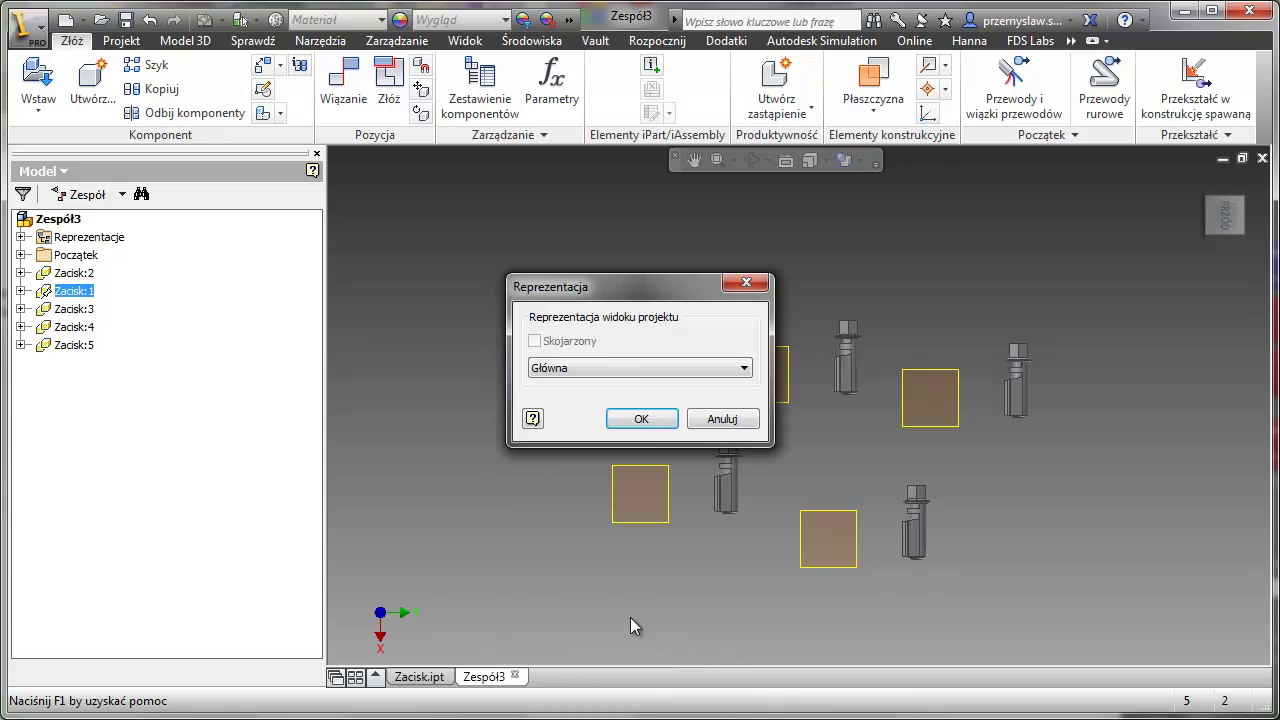
{"action": "left_click", "coordinate": [642, 368]}
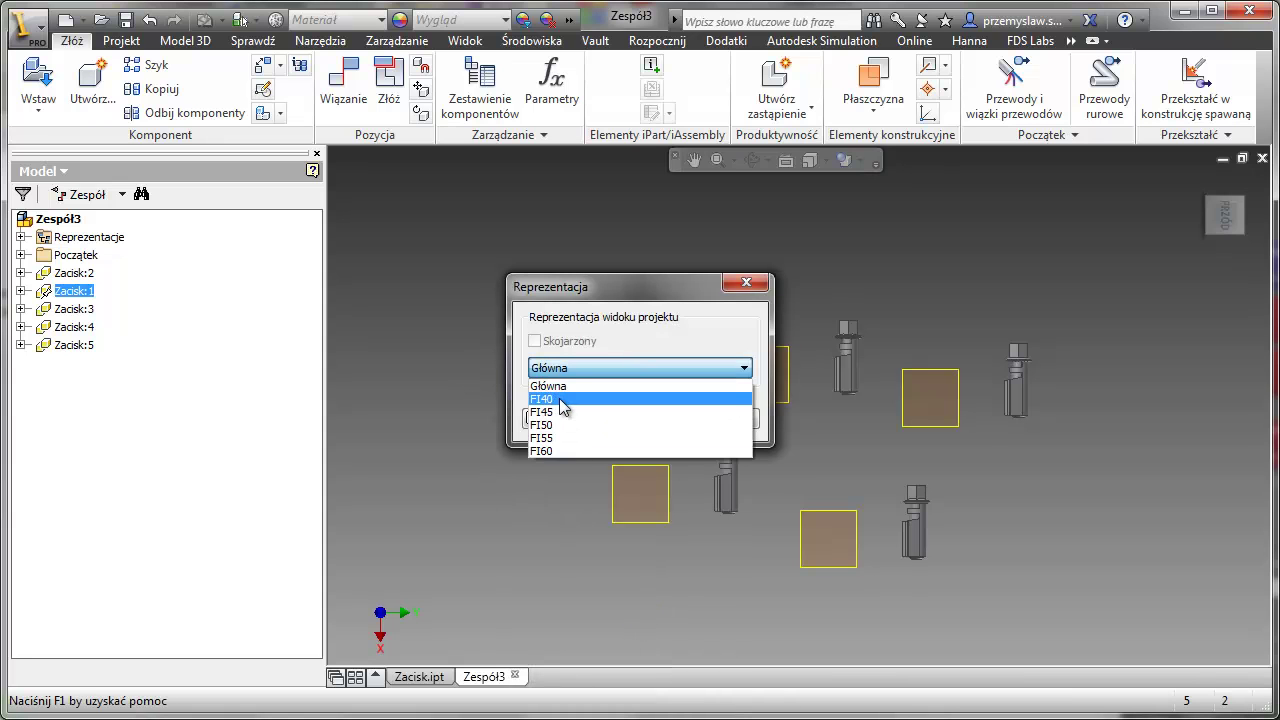
{"action": "left_click", "coordinate": [559, 400]}
{"action": "left_click", "coordinate": [628, 419]}
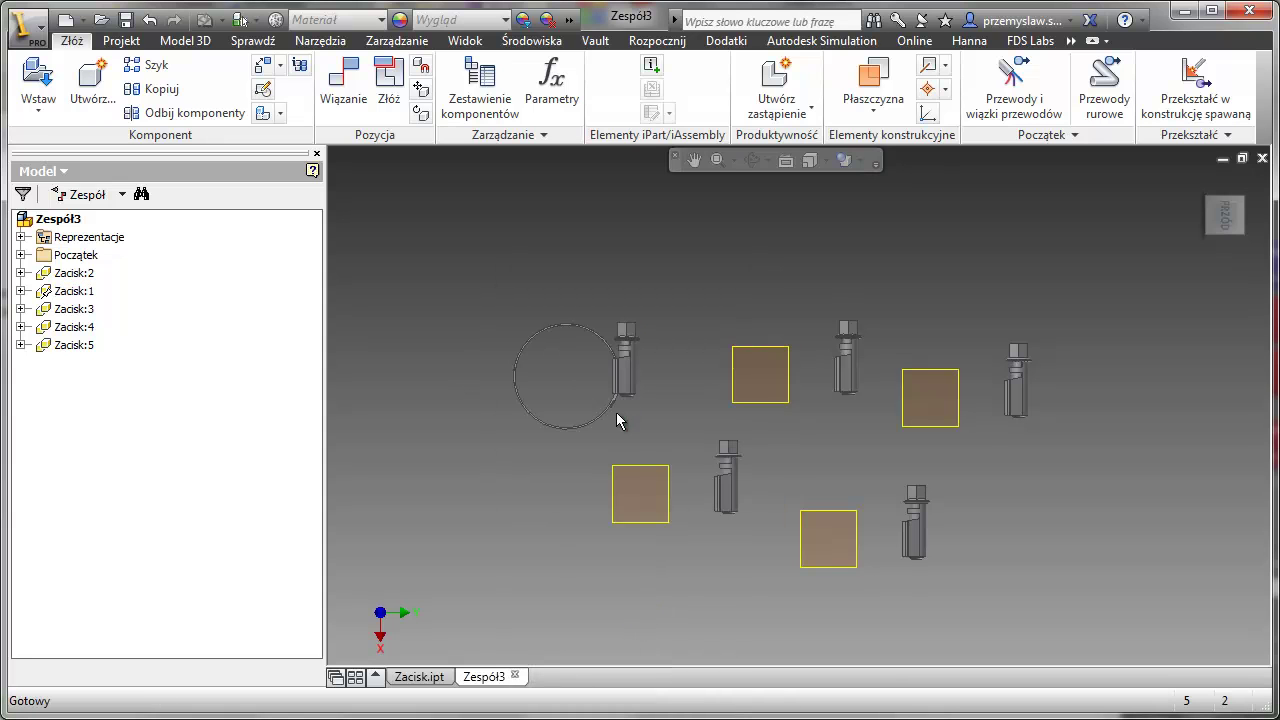
Step: Set the view representation of the Zacisk:3 instance to FI45
{"action": "right_click", "coordinate": [848, 333]}
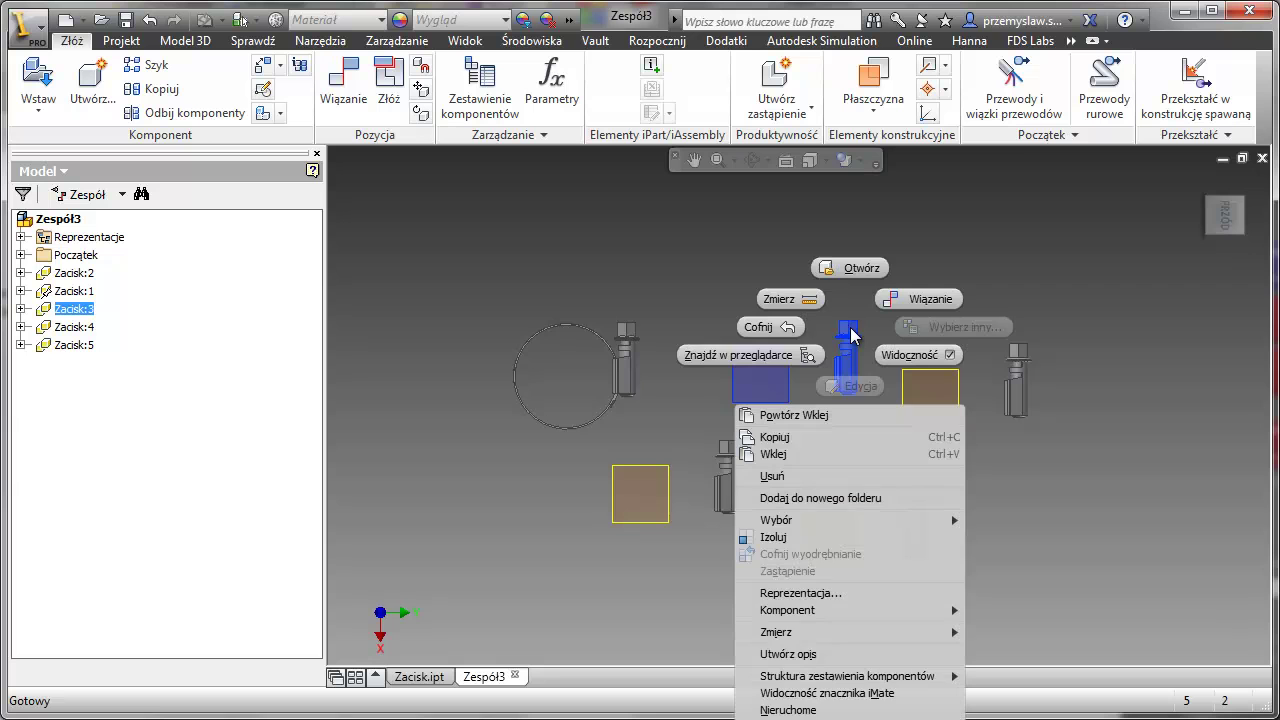
{"action": "left_click", "coordinate": [829, 597]}
{"action": "left_click", "coordinate": [651, 372]}
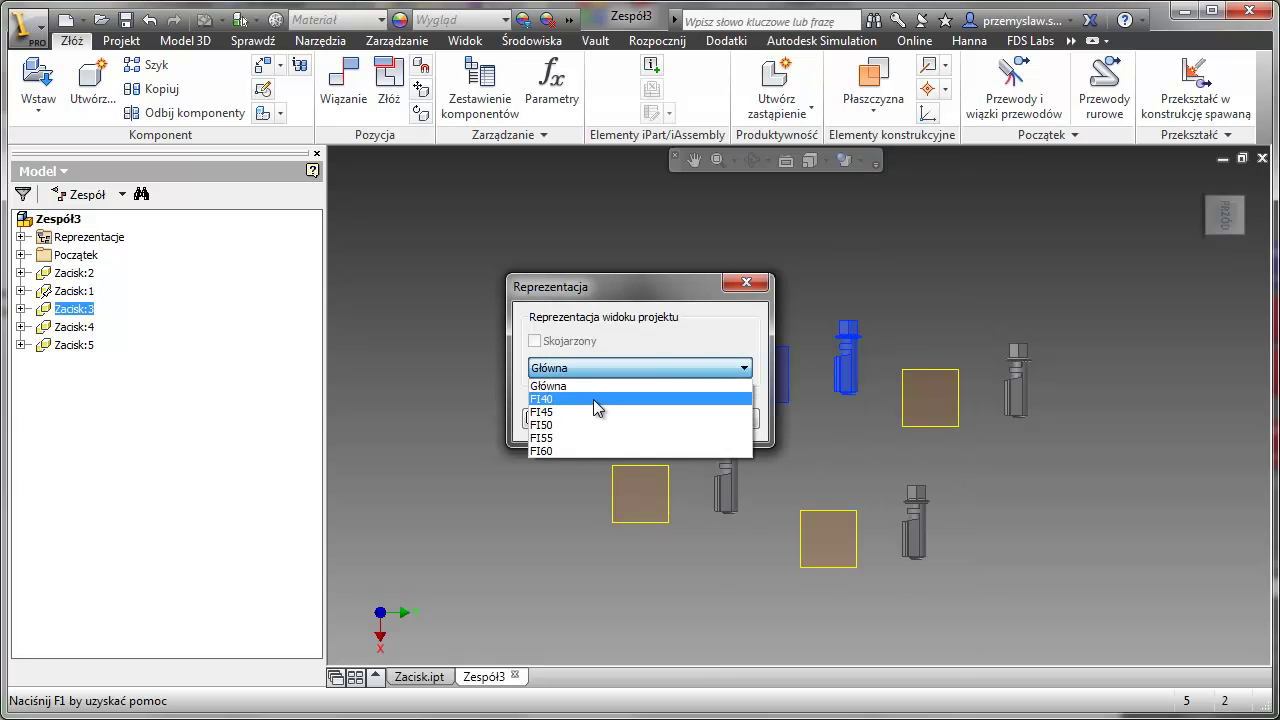
{"action": "left_click", "coordinate": [591, 412]}
{"action": "left_click", "coordinate": [643, 423]}
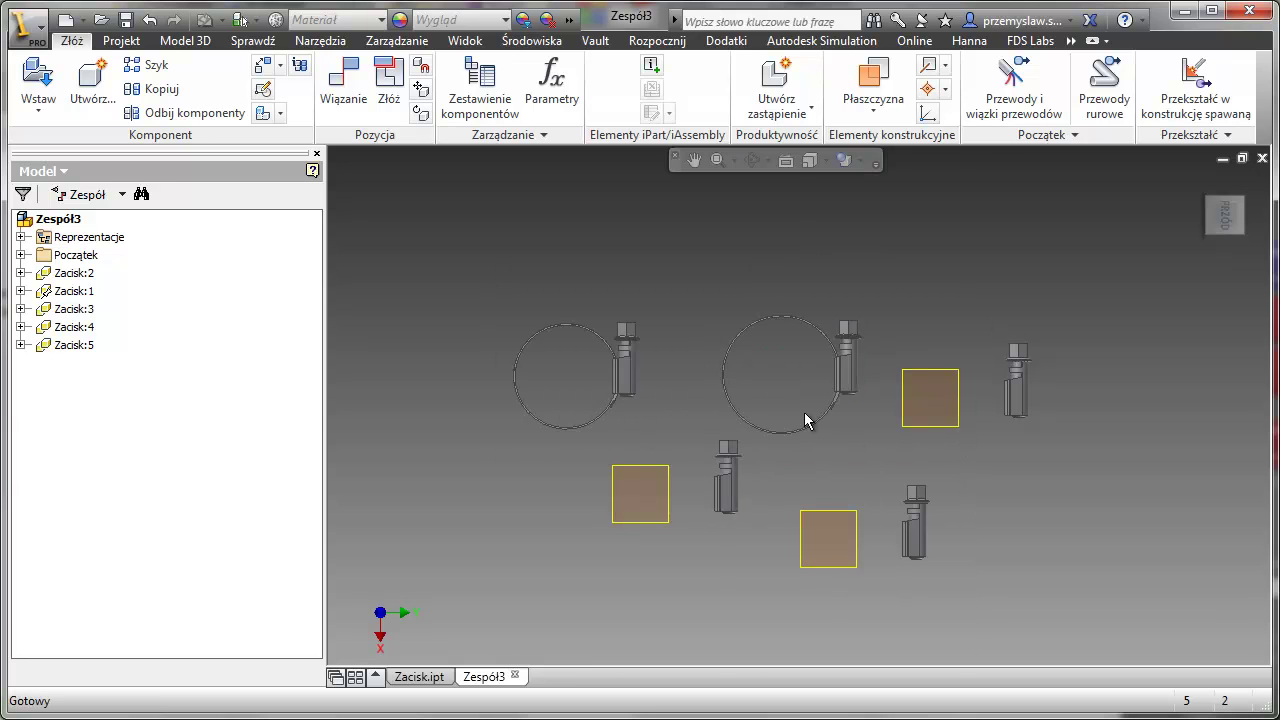
Step: Set the view representation of the Zacisk:5 instance to FI60
{"action": "right_click", "coordinate": [1018, 357]}
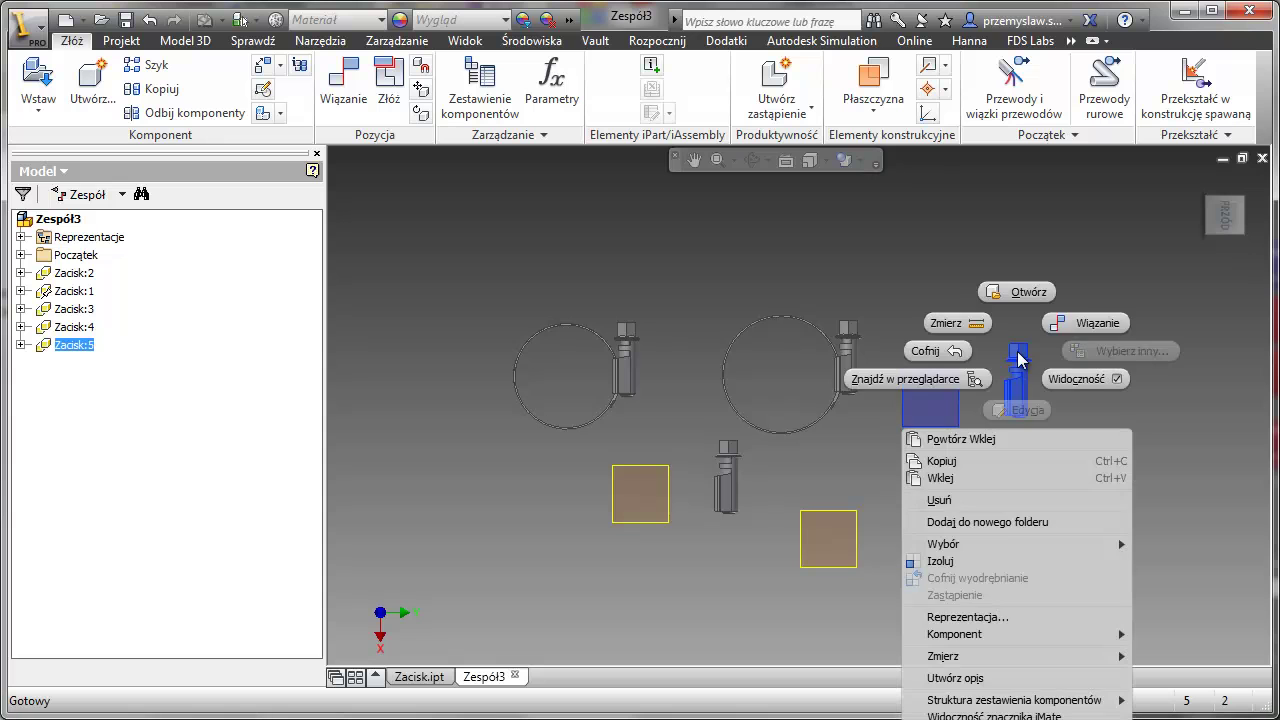
{"action": "left_click", "coordinate": [990, 618]}
{"action": "left_click", "coordinate": [621, 372]}
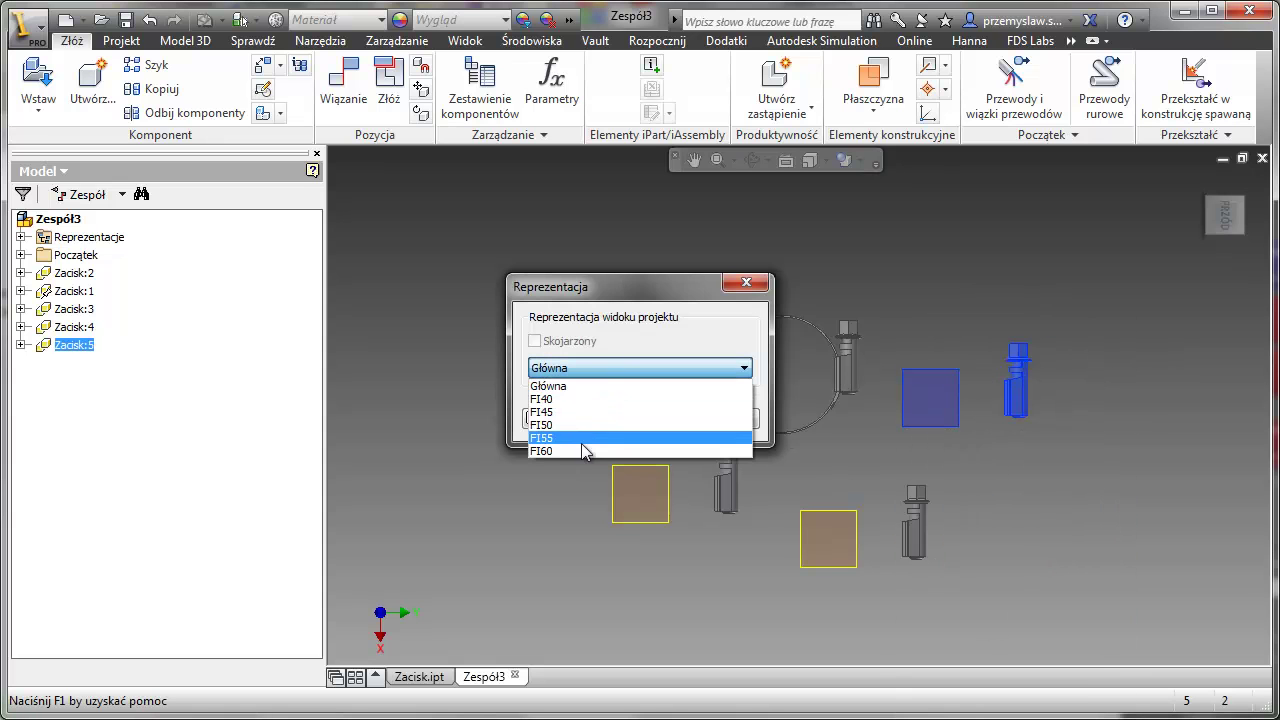
{"action": "left_click", "coordinate": [581, 446]}
{"action": "left_click", "coordinate": [641, 419]}
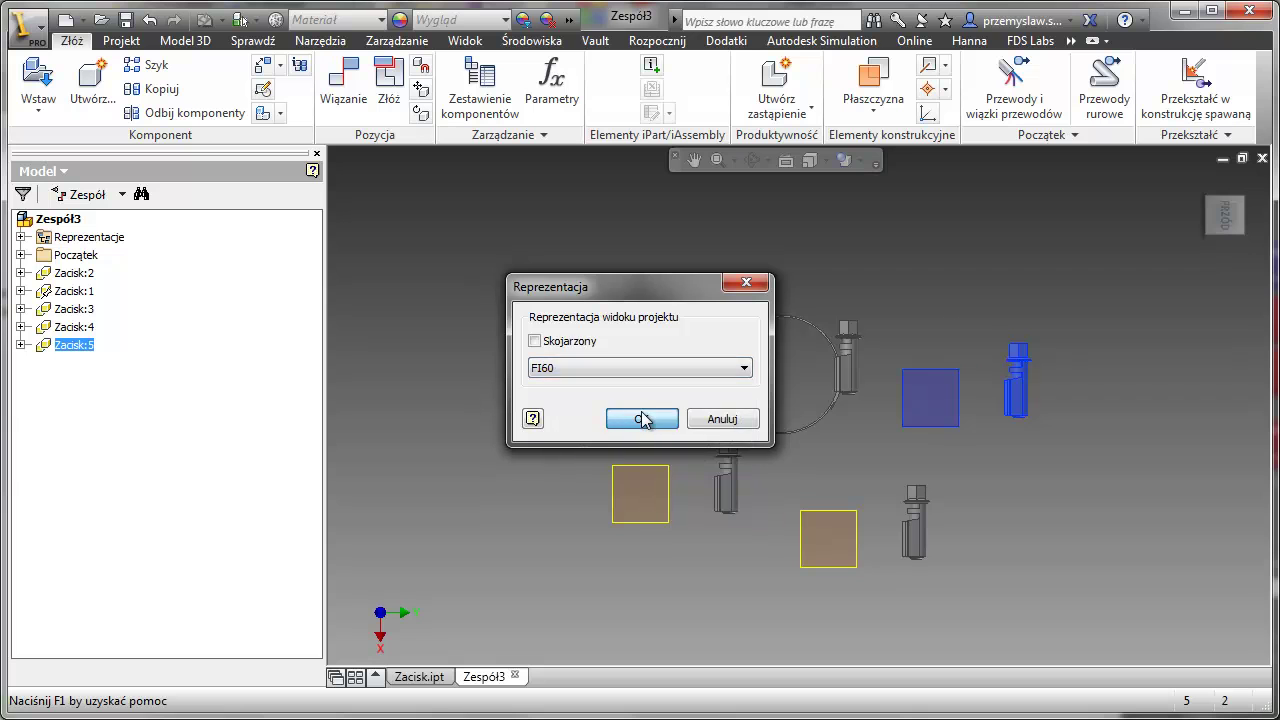
Step: Set the view representation of the Zacisk:2 instance to FI55
{"action": "right_click", "coordinate": [727, 478]}
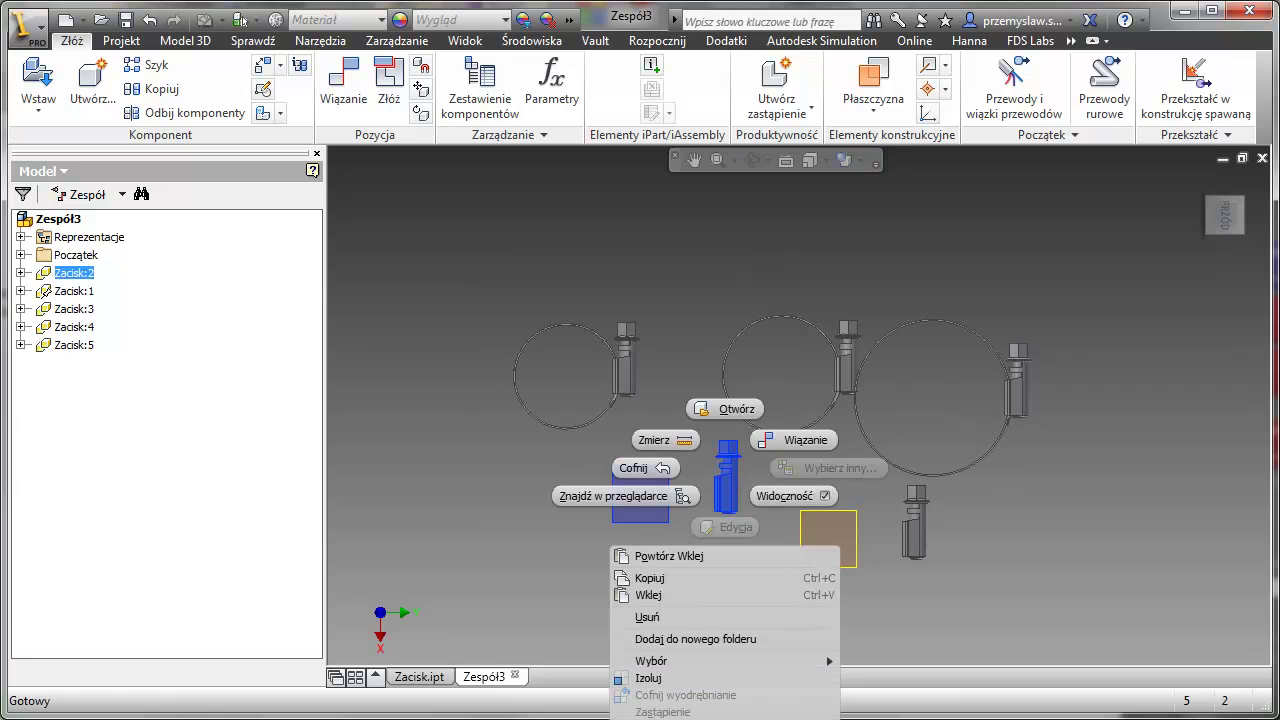
{"action": "left_click", "coordinate": [738, 719]}
{"action": "left_click", "coordinate": [616, 366]}
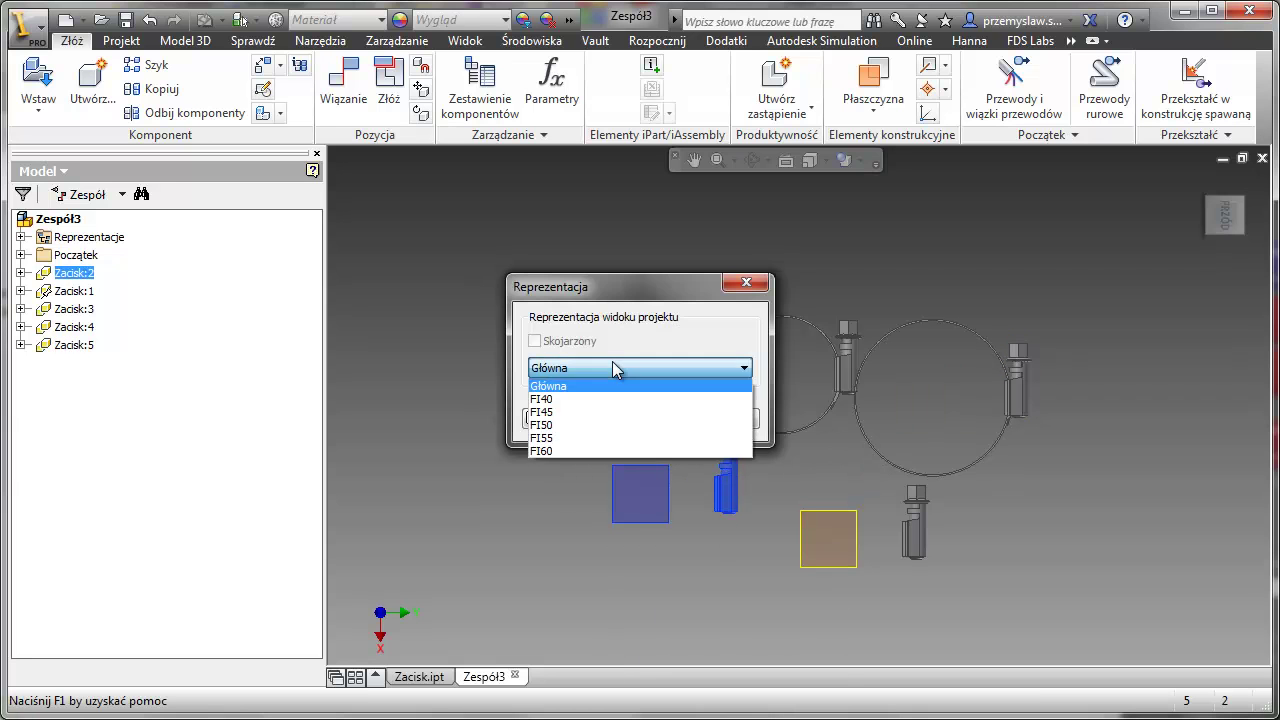
{"action": "left_click", "coordinate": [566, 426]}
{"action": "left_click", "coordinate": [641, 419]}
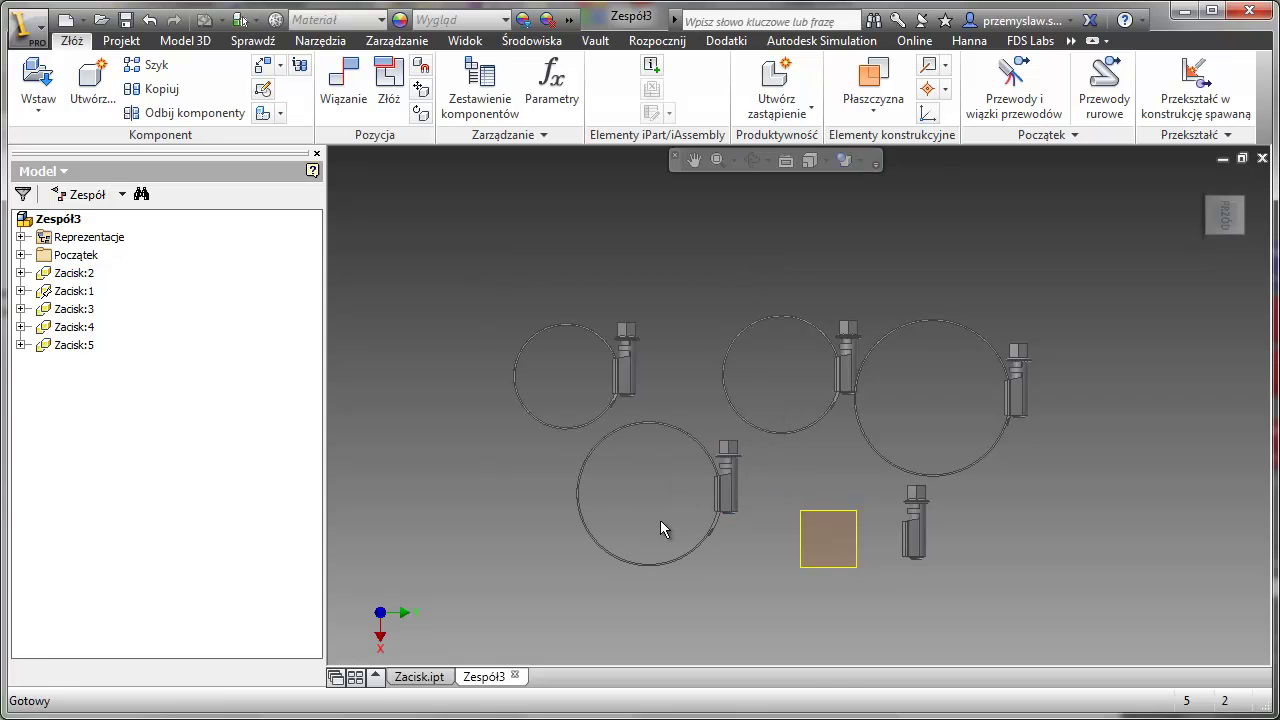
Step: Set the view representation of the Zacisk:4 instance to FI40 and move the Zacisk:3 clamp clear of Zacisk:5
{"action": "right_click", "coordinate": [916, 512]}
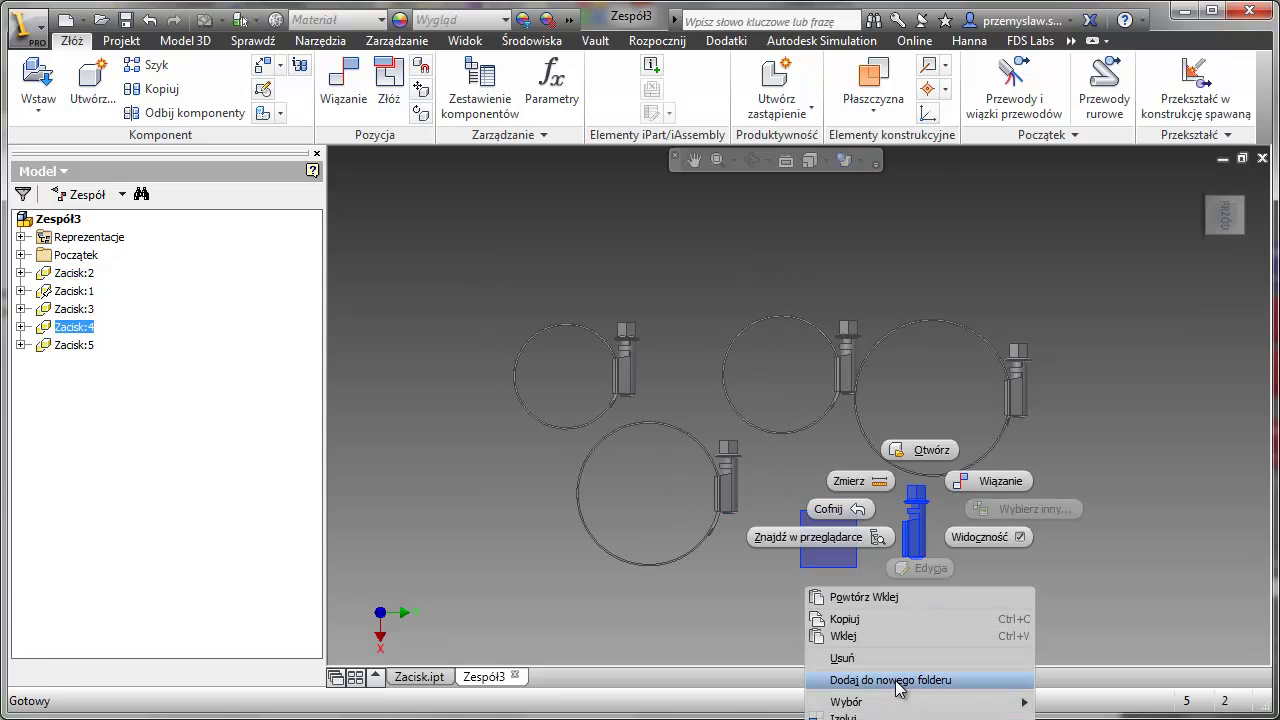
{"action": "left_click", "coordinate": [920, 717]}
{"action": "left_click", "coordinate": [592, 369]}
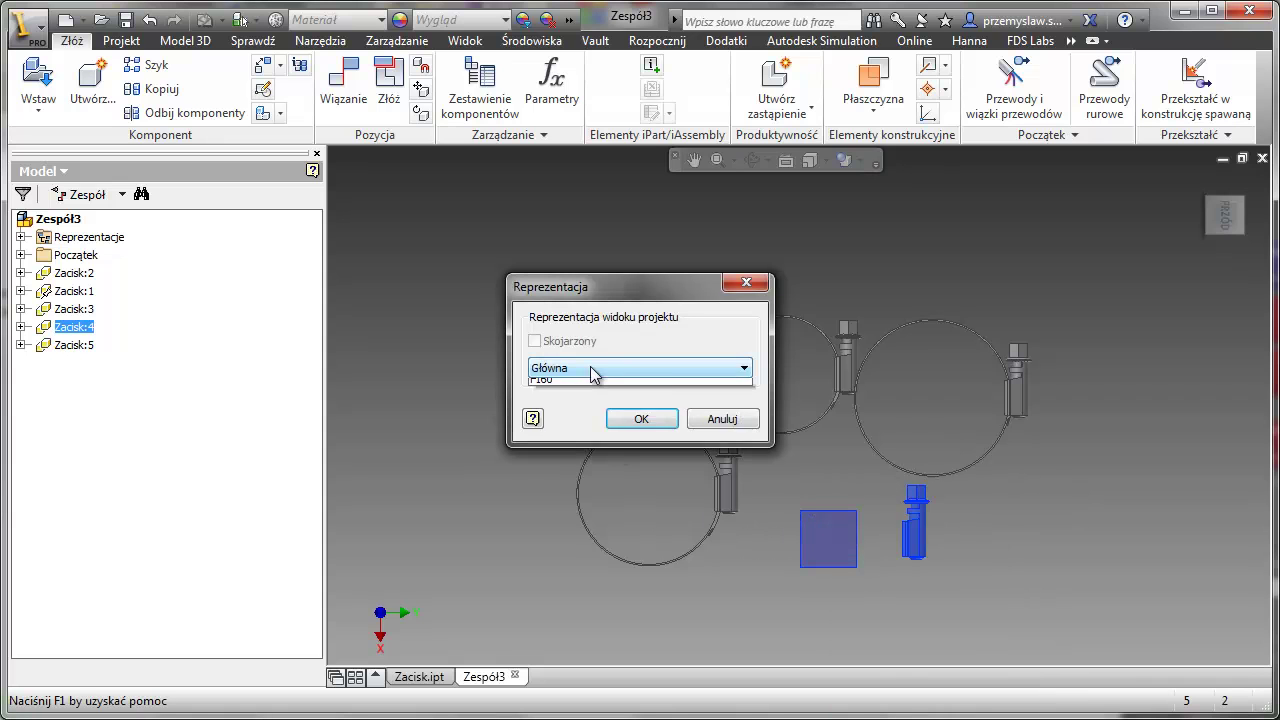
{"action": "left_click", "coordinate": [570, 400]}
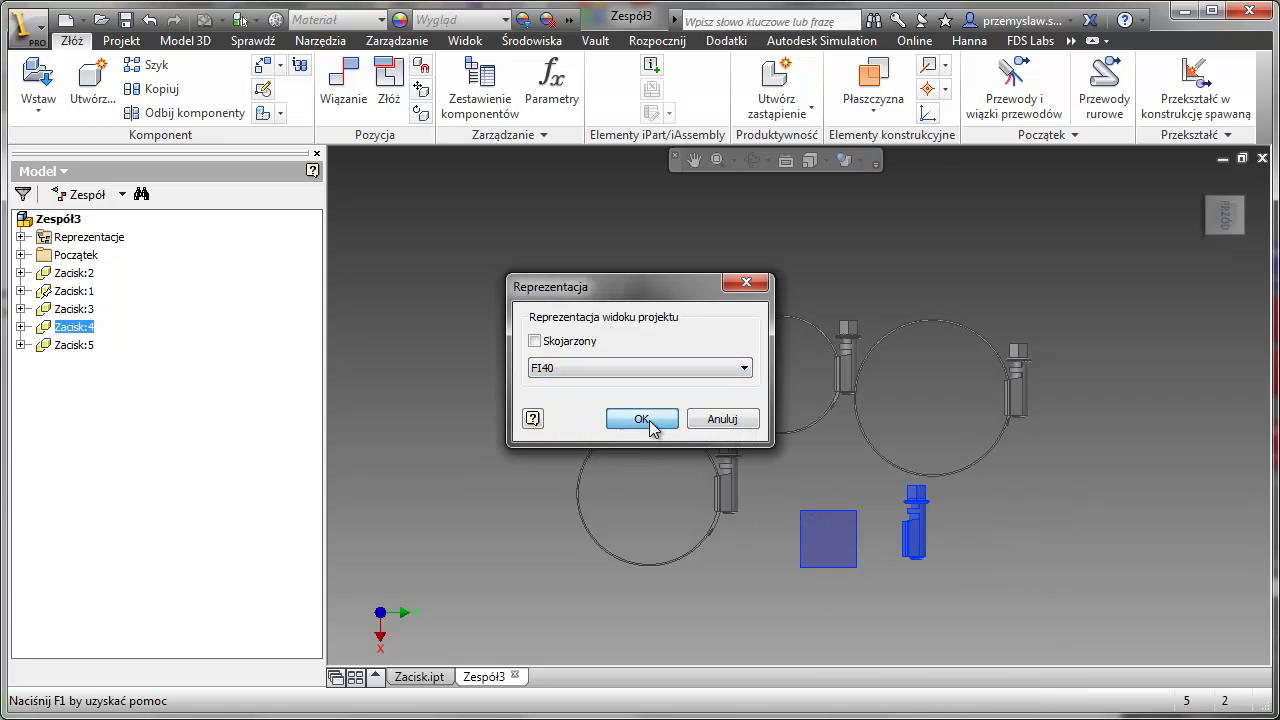
{"action": "left_click", "coordinate": [648, 420]}
{"action": "left_click_drag", "start_coordinate": [852, 375], "coordinate": [818, 338]}
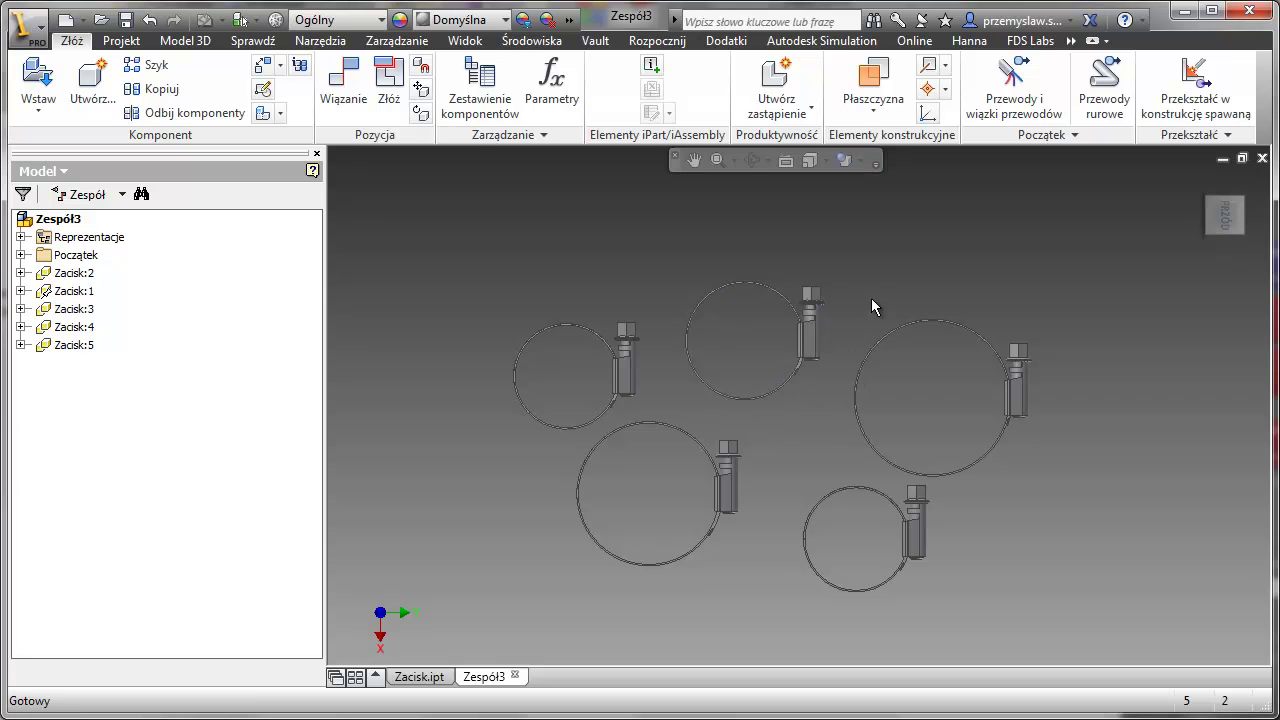
Step: Check the quantity of the Zacisk part in the assembly's bill of materials, close it and show the clamps in the home view
{"action": "left_click", "coordinate": [465, 98]}
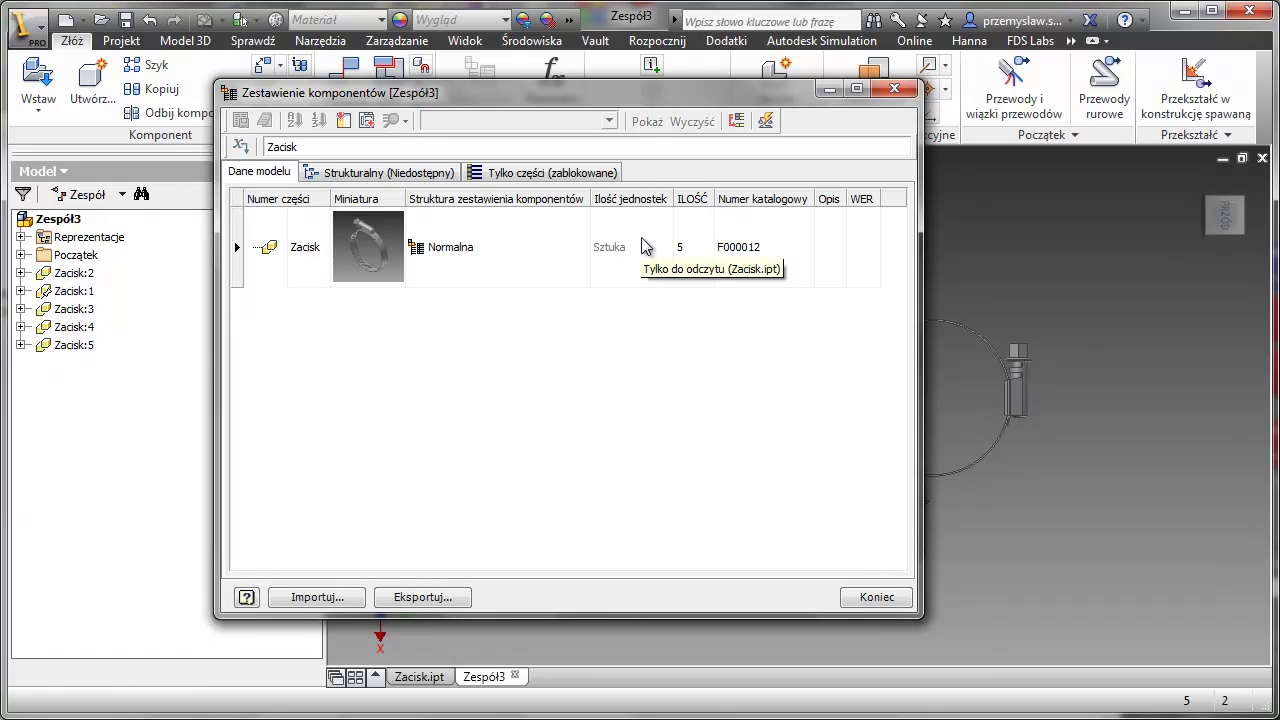
{"action": "left_click", "coordinate": [683, 245]}
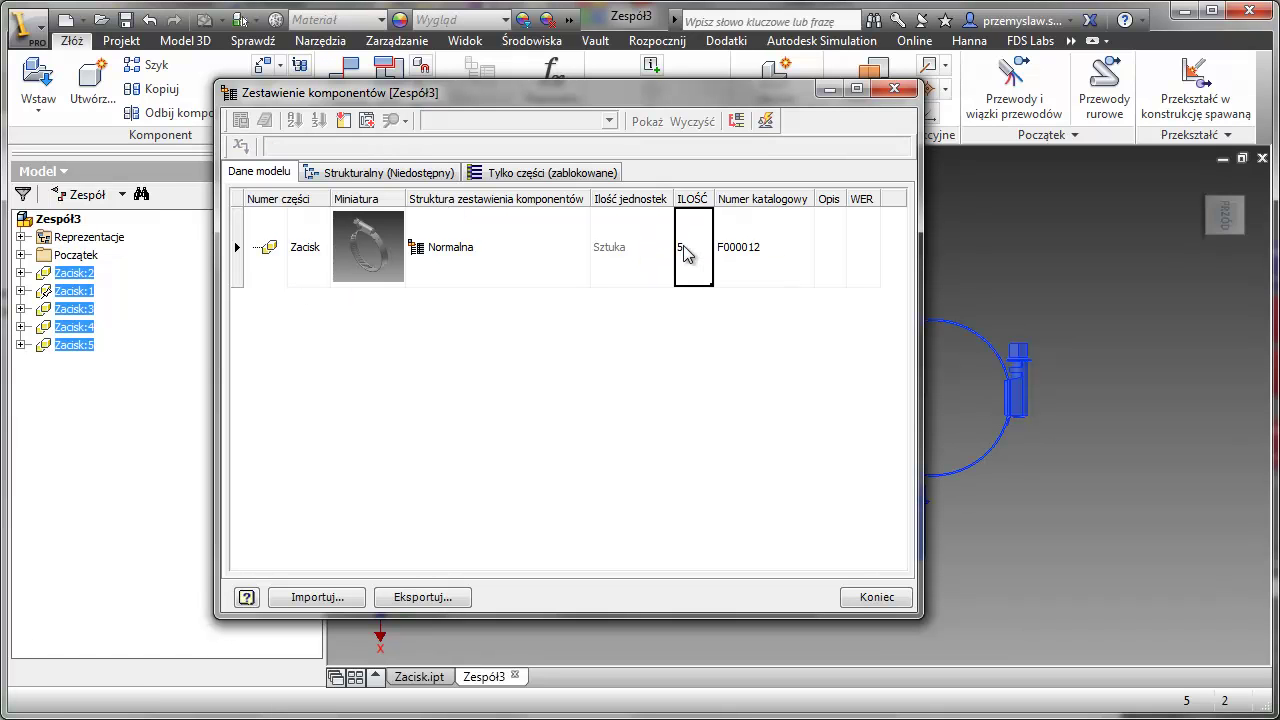
{"action": "left_click", "coordinate": [856, 597]}
{"action": "key", "text": "F6"}
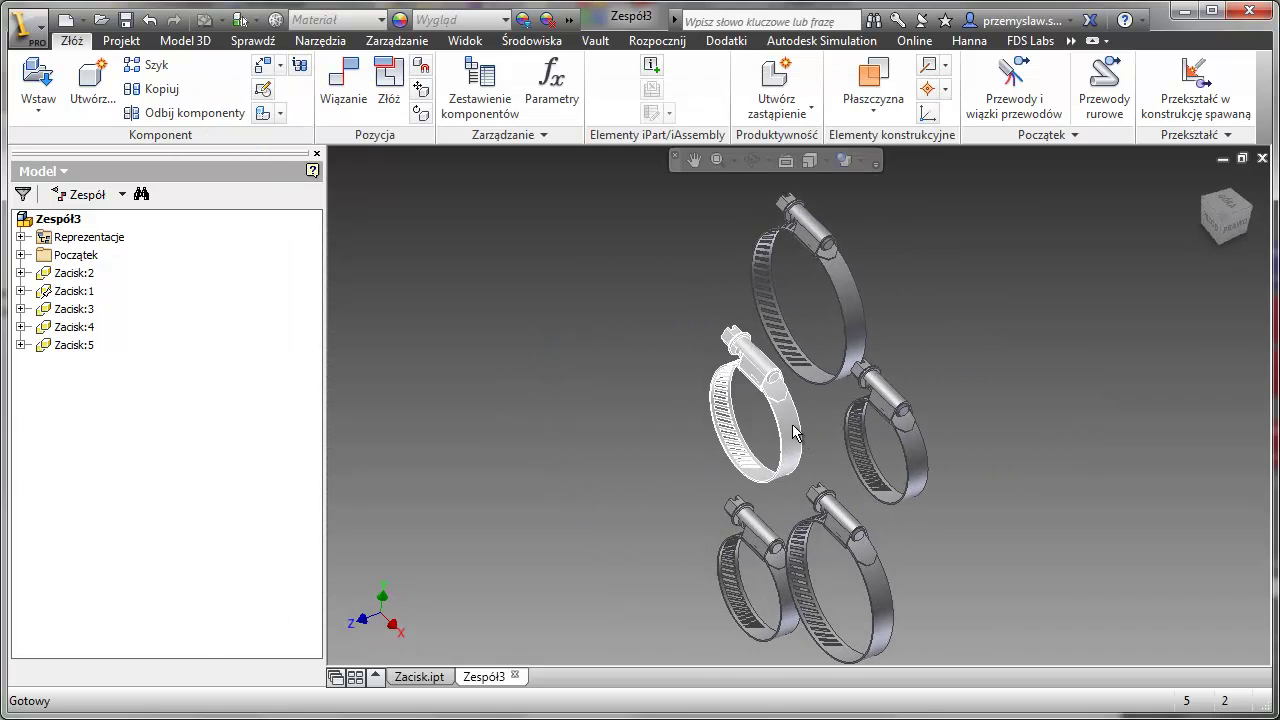